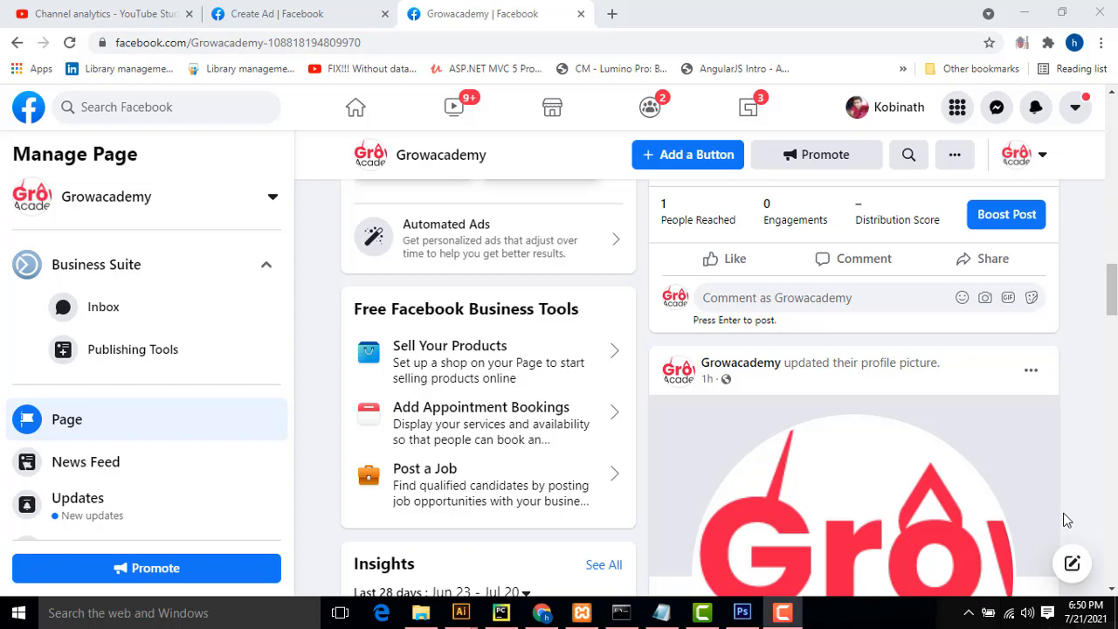
Examine the Diploma in Graphic Designing post on the Growacademy page, including its course details, WhatsApp group link and poster image
{"action": "scroll", "coordinate": [1005, 357], "scroll_direction": "down", "scroll_amount": 4}
{"action": "scroll", "coordinate": [982, 329], "scroll_direction": "up", "scroll_amount": 3}
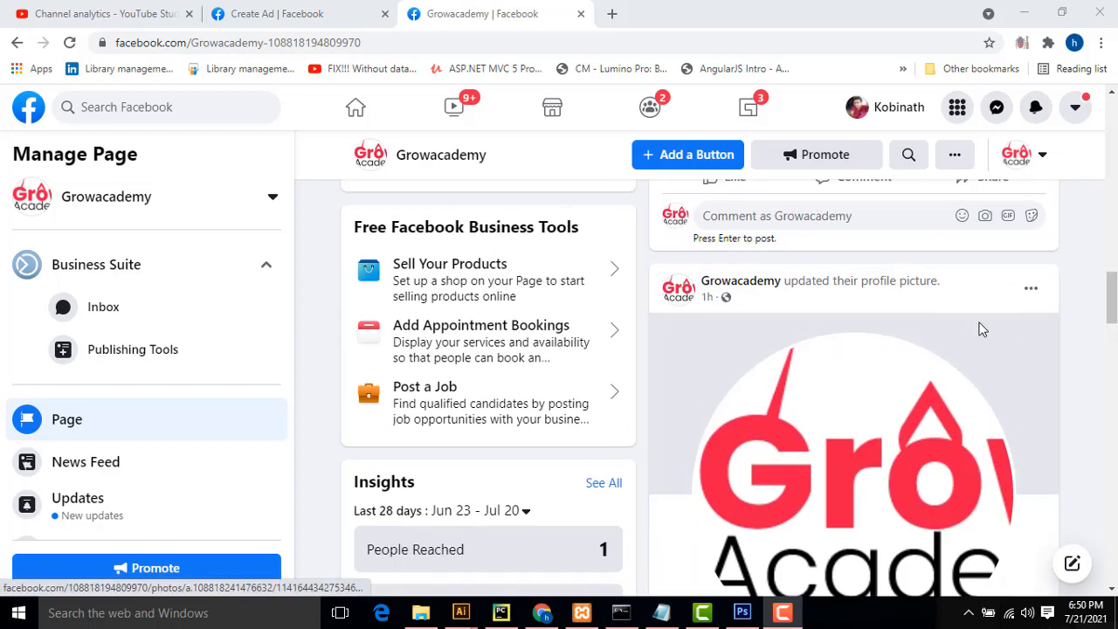
{"action": "scroll", "coordinate": [982, 329], "scroll_direction": "up", "scroll_amount": 10}
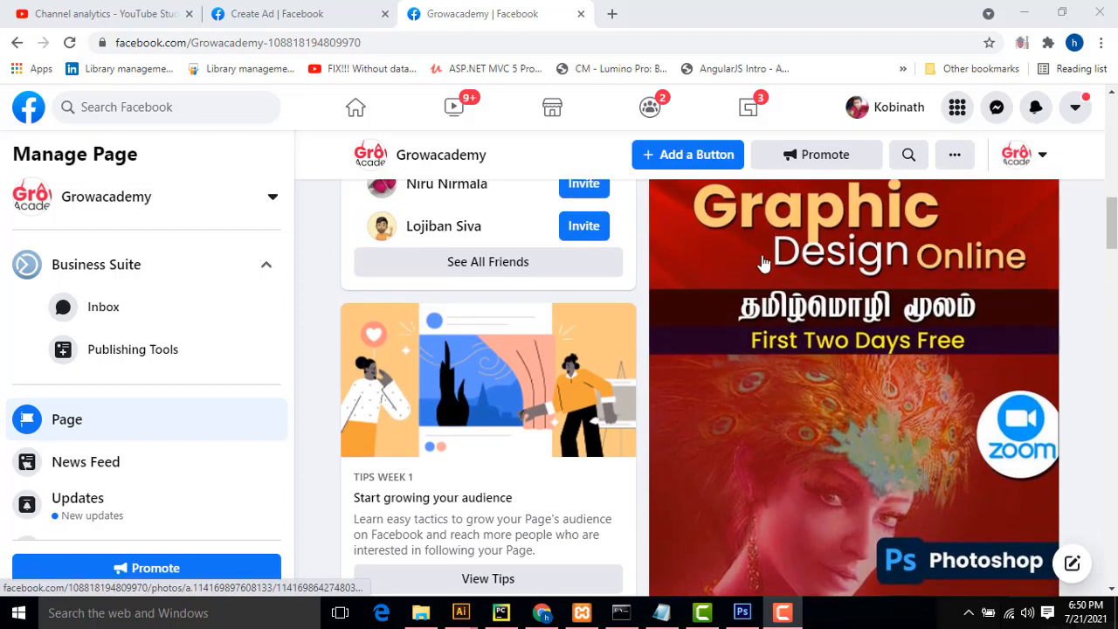
{"action": "scroll", "coordinate": [970, 264], "scroll_direction": "up", "scroll_amount": 1}
{"action": "scroll", "coordinate": [970, 264], "scroll_direction": "up", "scroll_amount": 1}
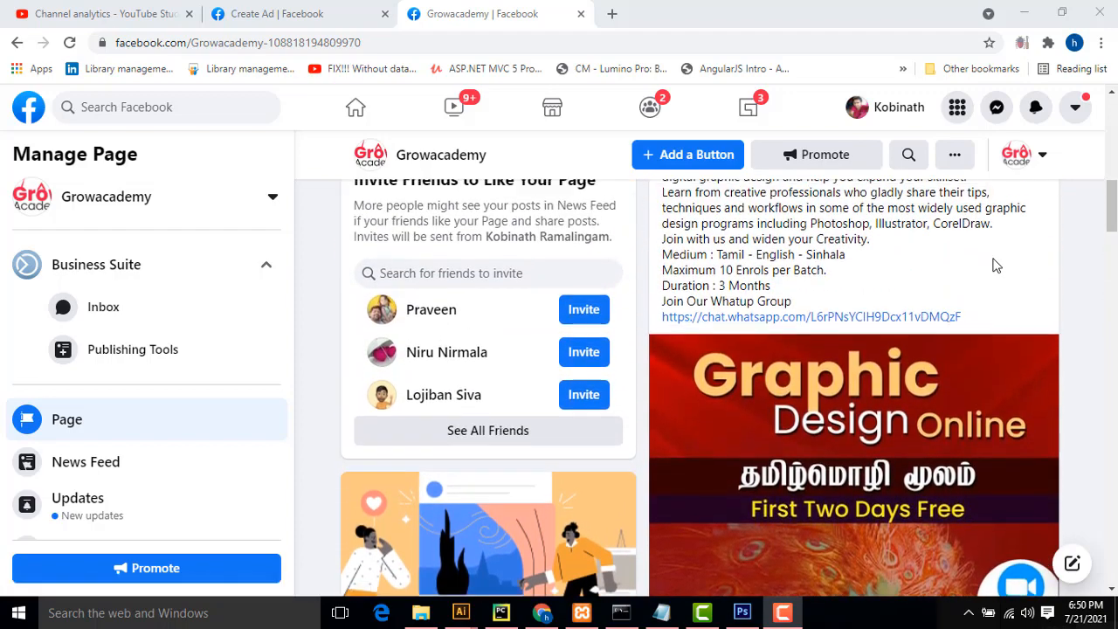
{"action": "scroll", "coordinate": [997, 265], "scroll_direction": "up", "scroll_amount": 2}
{"action": "scroll", "coordinate": [993, 264], "scroll_direction": "down", "scroll_amount": 1}
{"action": "scroll", "coordinate": [992, 265], "scroll_direction": "up", "scroll_amount": 1}
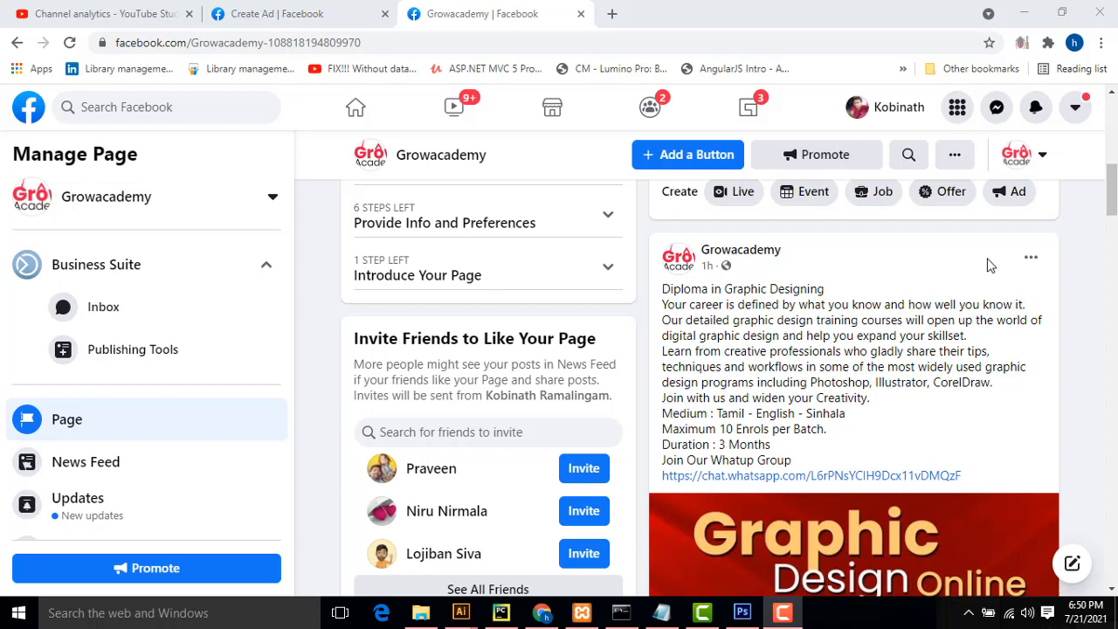
{"action": "scroll", "coordinate": [985, 262], "scroll_direction": "down", "scroll_amount": 1}
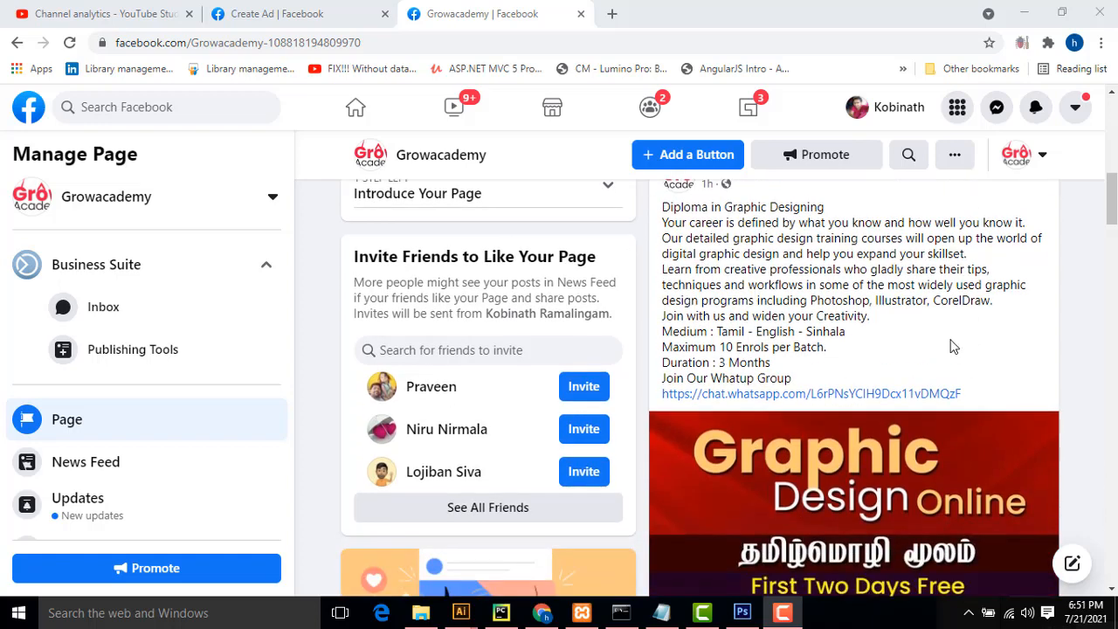
{"action": "scroll", "coordinate": [953, 347], "scroll_direction": "down", "scroll_amount": 2}
{"action": "scroll", "coordinate": [939, 328], "scroll_direction": "up", "scroll_amount": 3}
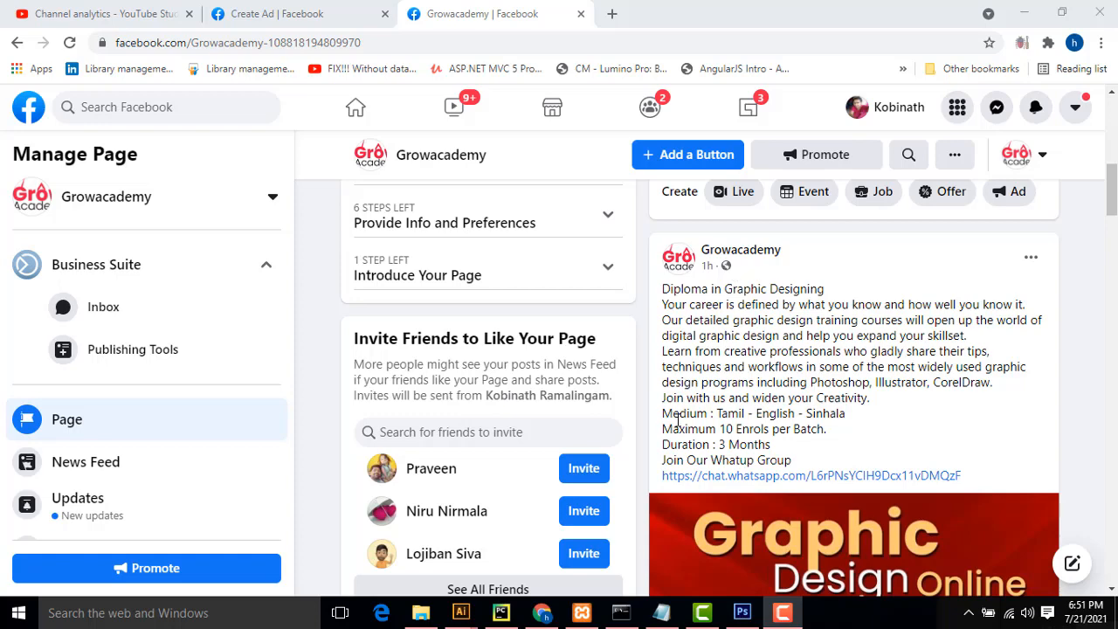
{"action": "scroll", "coordinate": [677, 420], "scroll_direction": "down", "scroll_amount": 2}
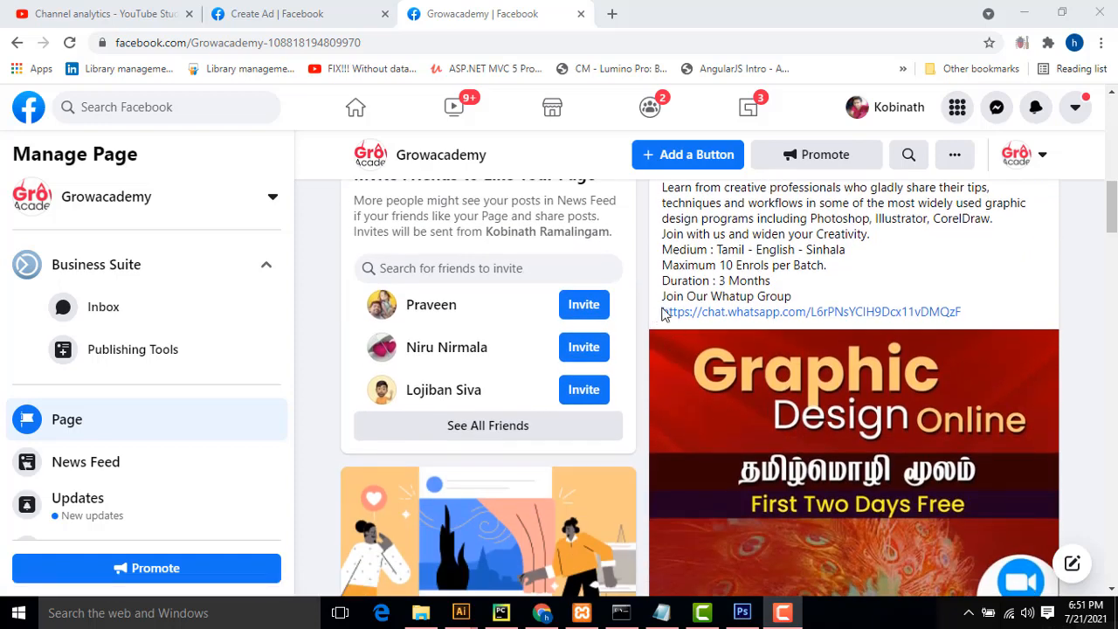
{"action": "left_click_drag", "start_coordinate": [654, 312], "coordinate": [991, 314]}
Open the Boost Post setup for the Diploma in Graphic Designing post
{"action": "scroll", "coordinate": [1010, 331], "scroll_direction": "down", "scroll_amount": 3}
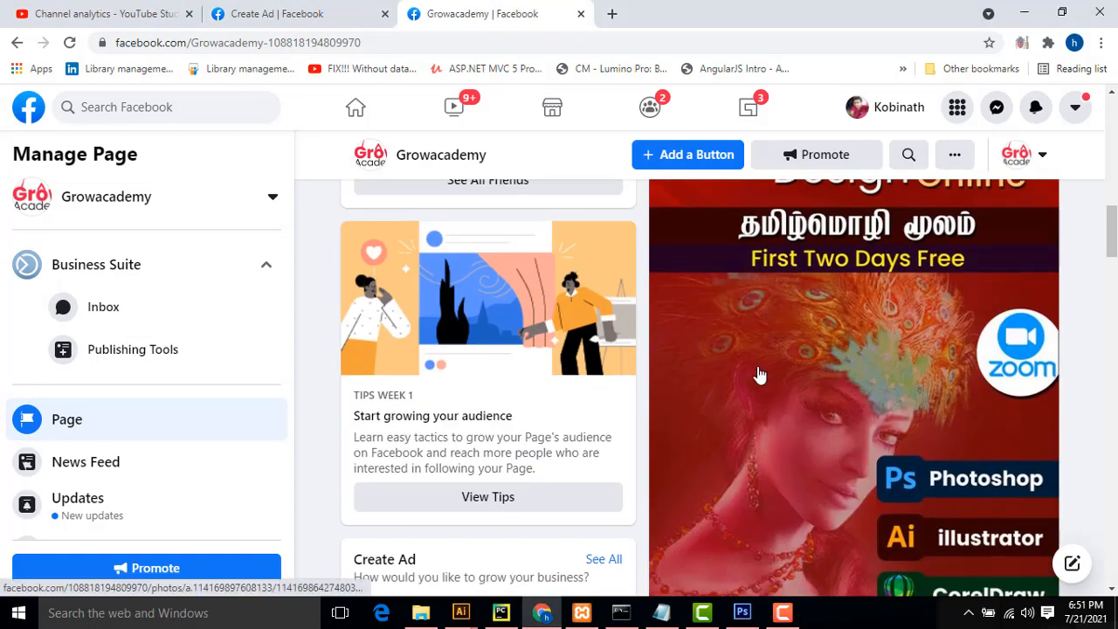
{"action": "scroll", "coordinate": [944, 432], "scroll_direction": "down", "scroll_amount": 1}
{"action": "scroll", "coordinate": [821, 349], "scroll_direction": "up", "scroll_amount": 3}
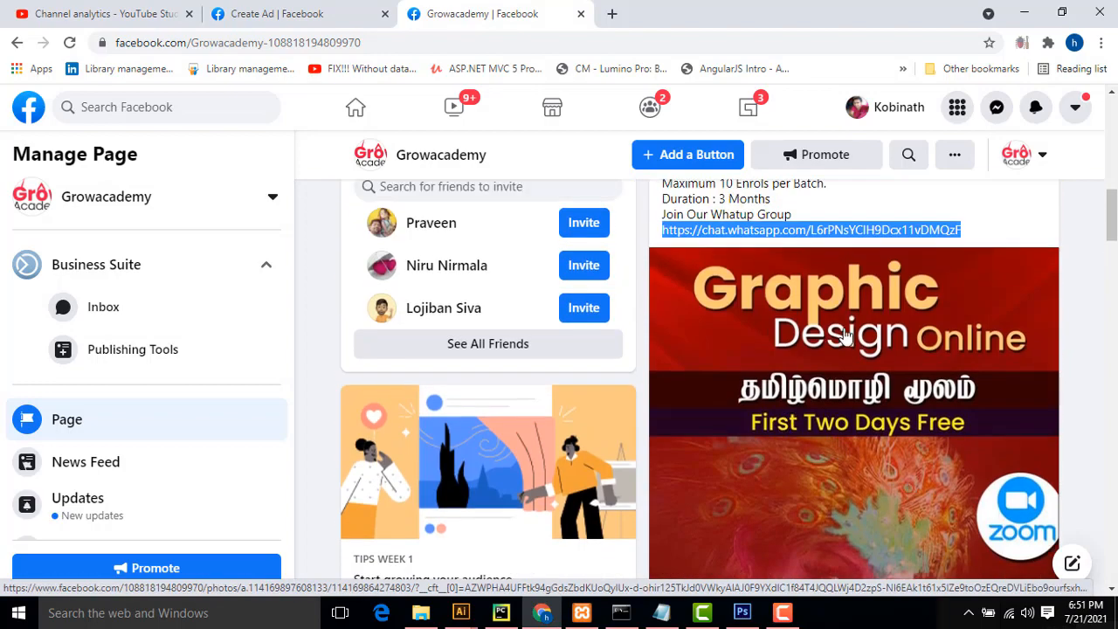
{"action": "scroll", "coordinate": [873, 384], "scroll_direction": "down", "scroll_amount": 9}
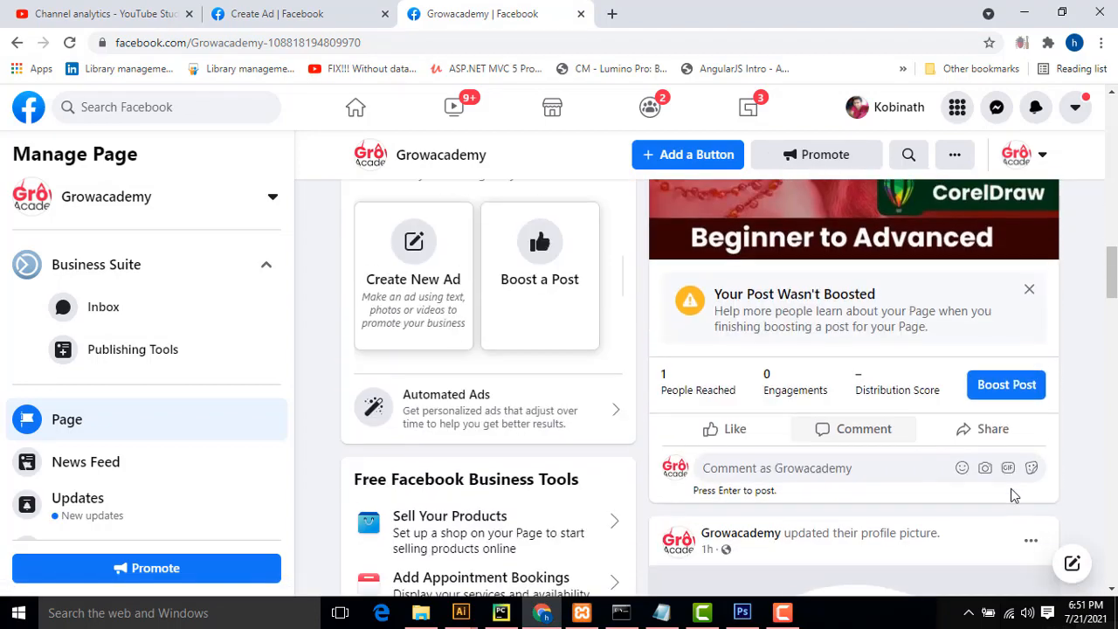
{"action": "left_click", "coordinate": [1006, 379]}
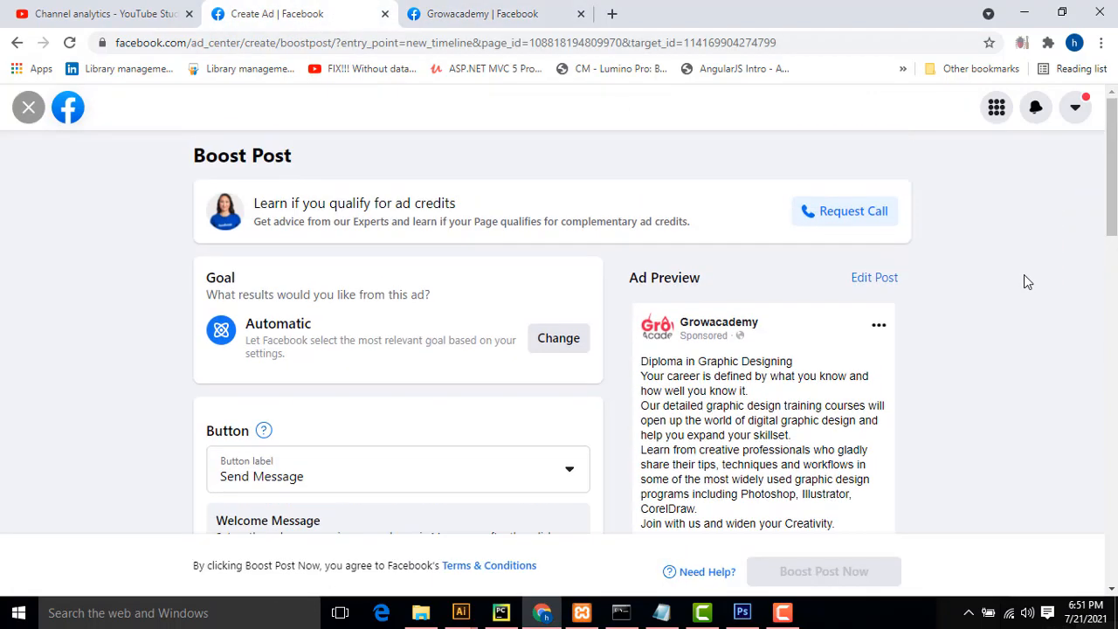
Examine the boost's goal, button and audience settings alongside the ad preview's text, poster and message button
{"action": "scroll", "coordinate": [991, 327], "scroll_direction": "down", "scroll_amount": 3}
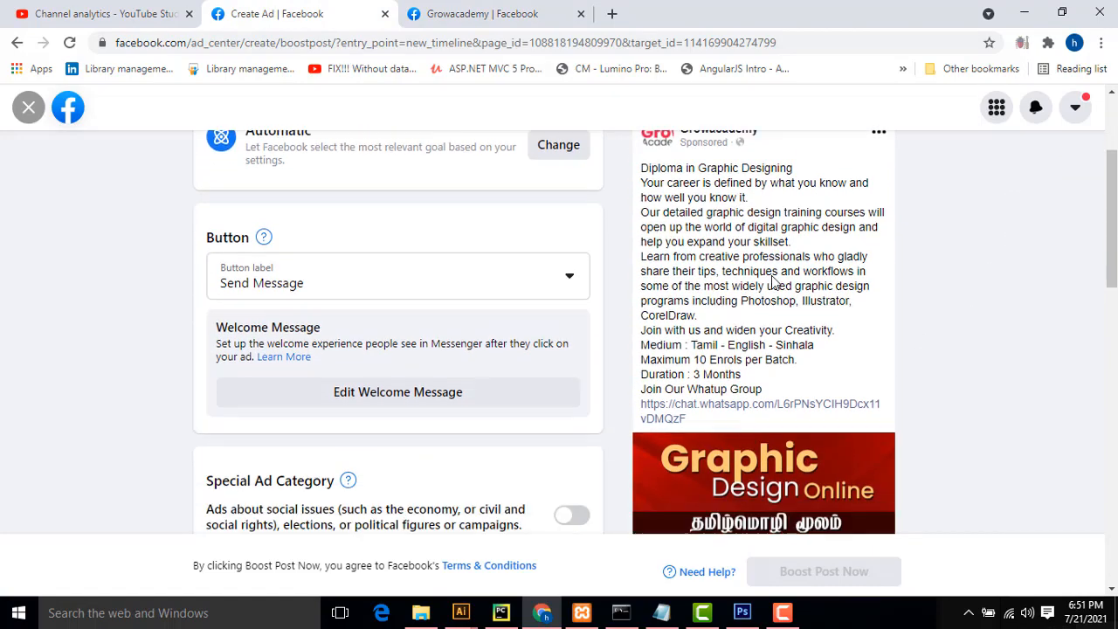
{"action": "scroll", "coordinate": [787, 315], "scroll_direction": "down", "scroll_amount": 3}
{"action": "scroll", "coordinate": [731, 292], "scroll_direction": "up", "scroll_amount": 4}
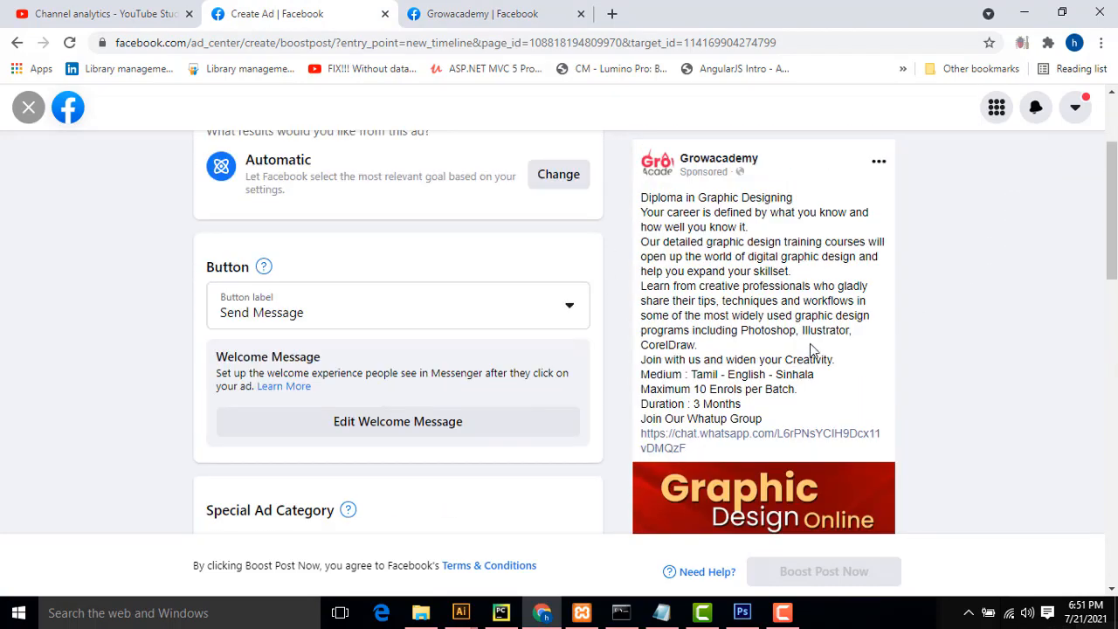
{"action": "scroll", "coordinate": [806, 349], "scroll_direction": "down", "scroll_amount": 2}
{"action": "scroll", "coordinate": [730, 375], "scroll_direction": "down", "scroll_amount": 2}
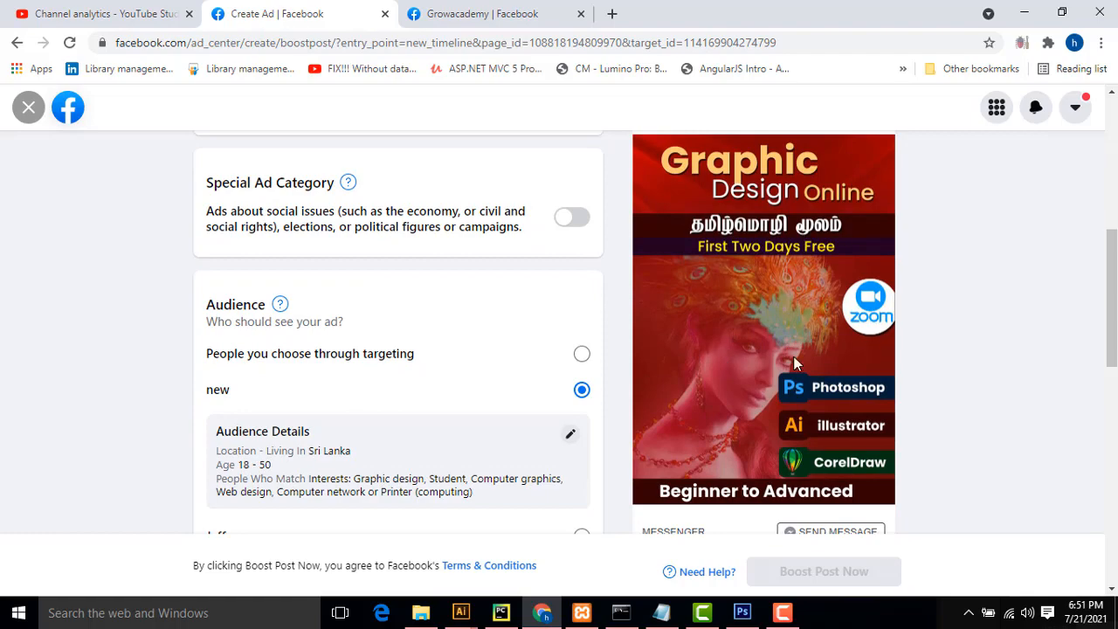
{"action": "scroll", "coordinate": [803, 271], "scroll_direction": "down", "scroll_amount": 3}
{"action": "scroll", "coordinate": [841, 308], "scroll_direction": "up", "scroll_amount": 4}
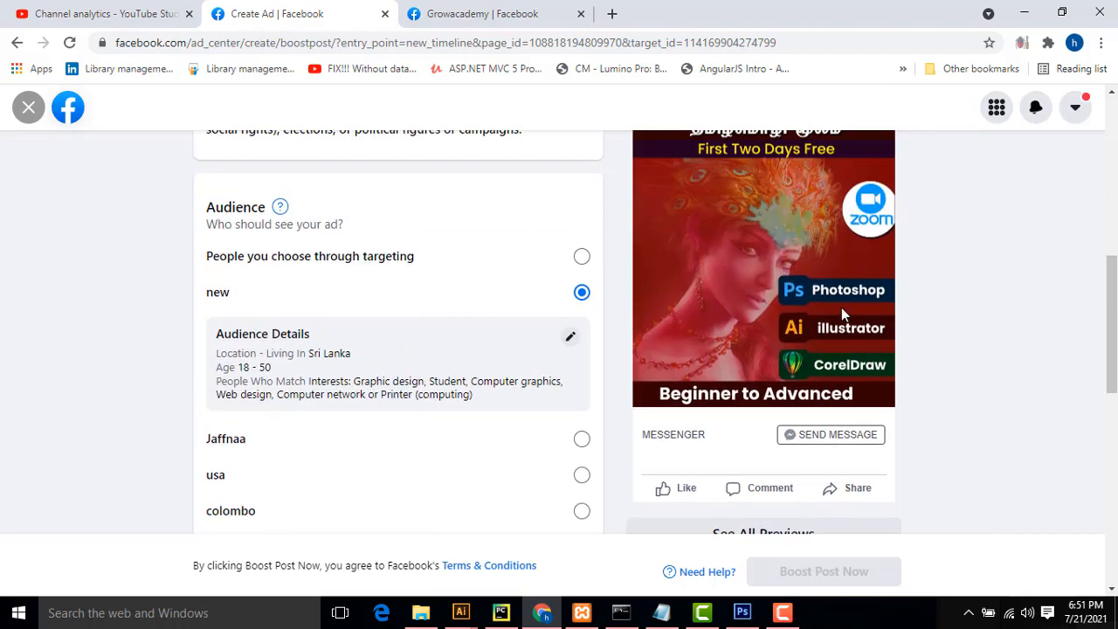
{"action": "scroll", "coordinate": [839, 307], "scroll_direction": "up", "scroll_amount": 5}
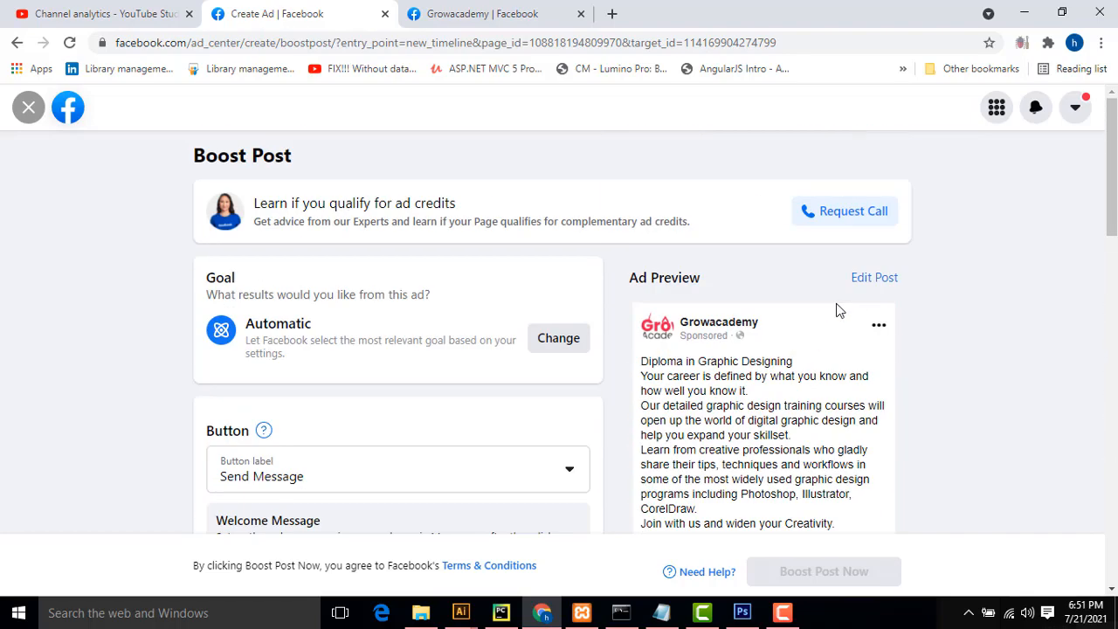
{"action": "scroll", "coordinate": [835, 303], "scroll_direction": "down", "scroll_amount": 7}
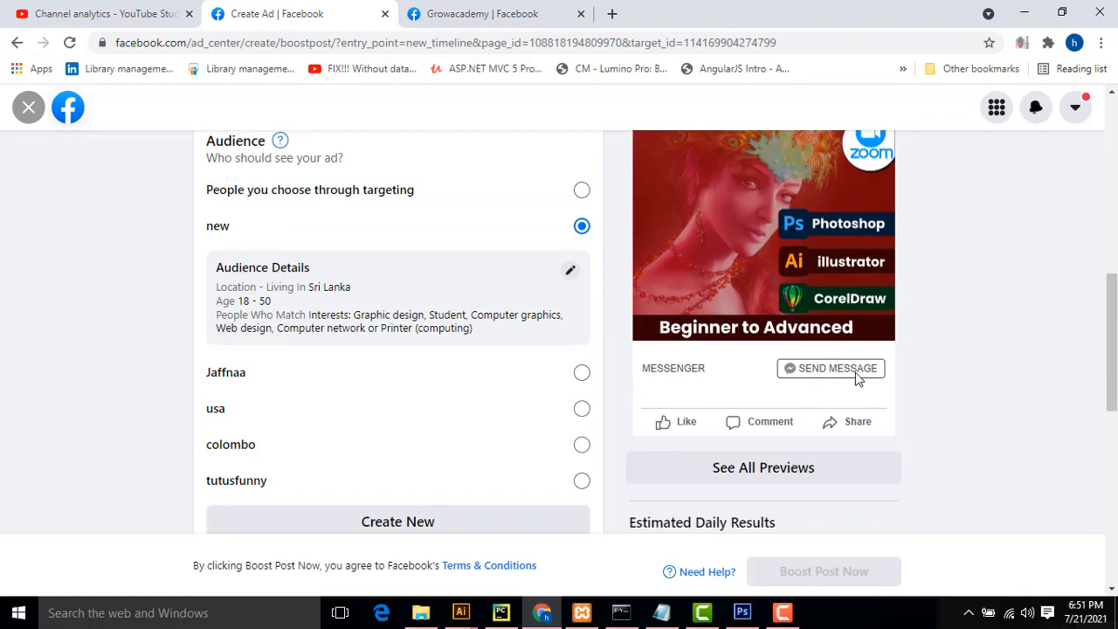
{"action": "scroll", "coordinate": [429, 335], "scroll_direction": "up", "scroll_amount": 7}
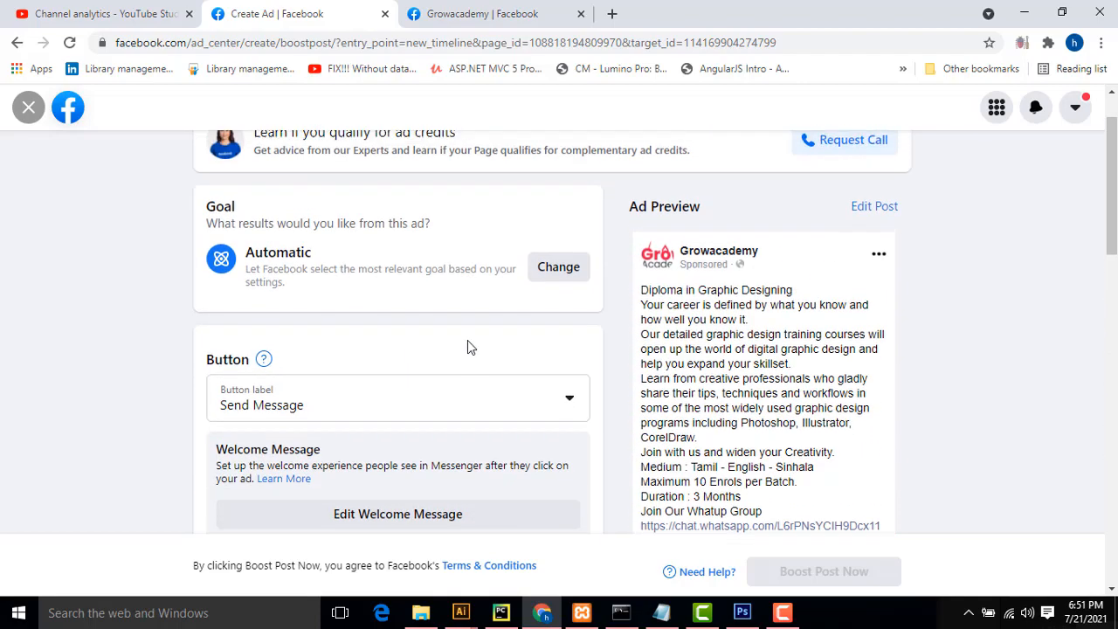
{"action": "scroll", "coordinate": [478, 341], "scroll_direction": "down", "scroll_amount": 3}
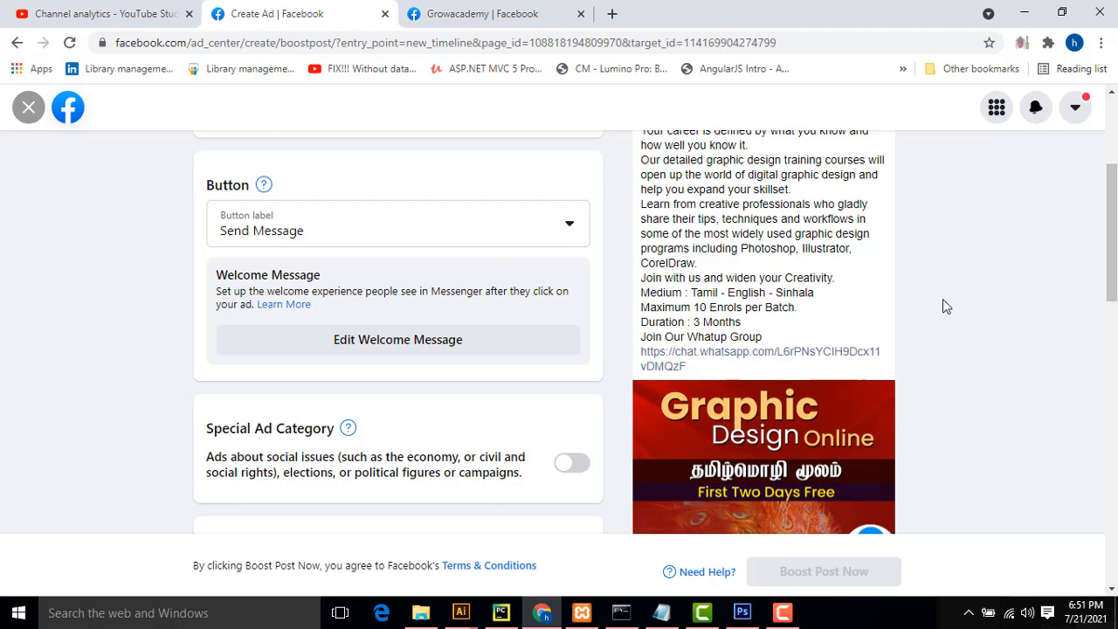
{"action": "scroll", "coordinate": [943, 299], "scroll_direction": "up", "scroll_amount": 1}
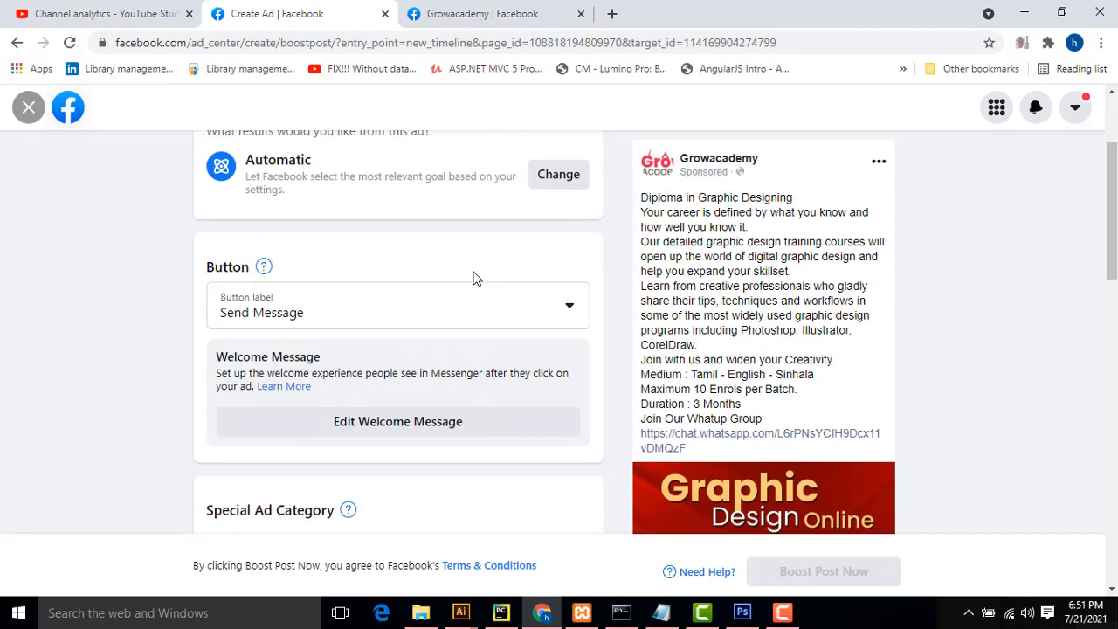
{"action": "scroll", "coordinate": [910, 293], "scroll_direction": "down", "scroll_amount": 2}
{"action": "scroll", "coordinate": [708, 349], "scroll_direction": "down", "scroll_amount": 2}
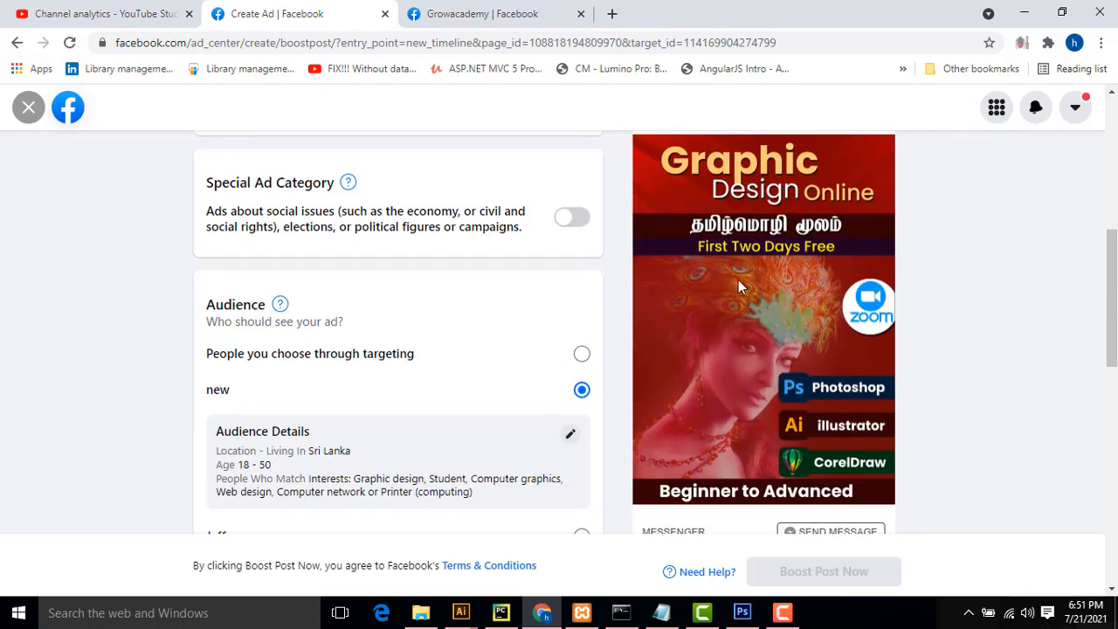
{"action": "scroll", "coordinate": [739, 287], "scroll_direction": "up", "scroll_amount": 2}
{"action": "scroll", "coordinate": [743, 292], "scroll_direction": "down", "scroll_amount": 3}
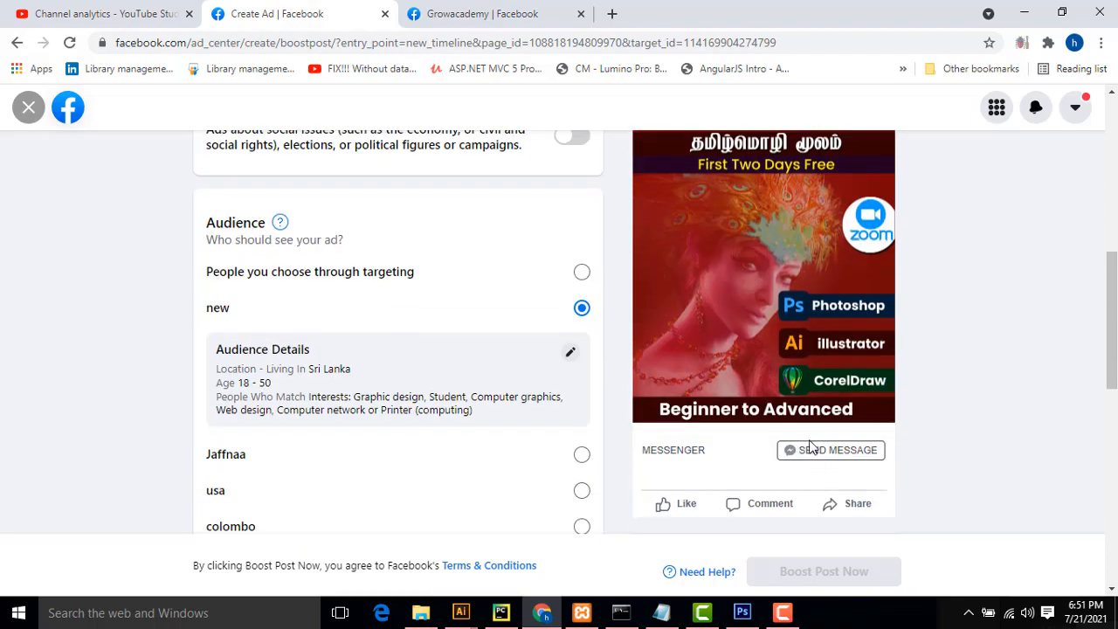
Open the button label choices and compare them with the message button at the end of the ad preview
{"action": "scroll", "coordinate": [553, 282], "scroll_direction": "up", "scroll_amount": 5}
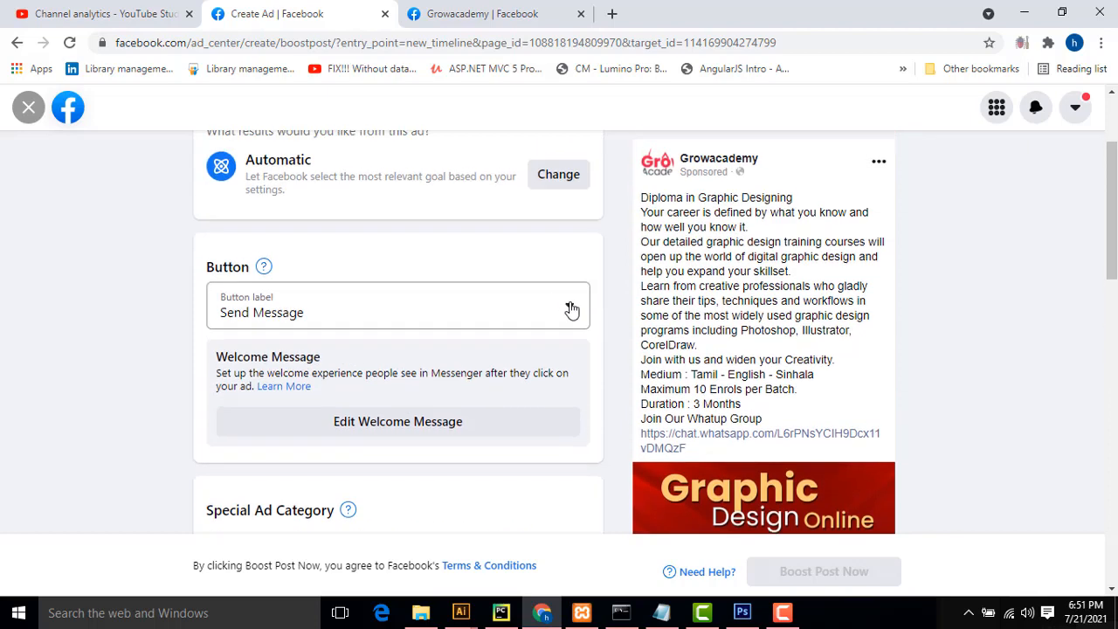
{"action": "left_click", "coordinate": [573, 310]}
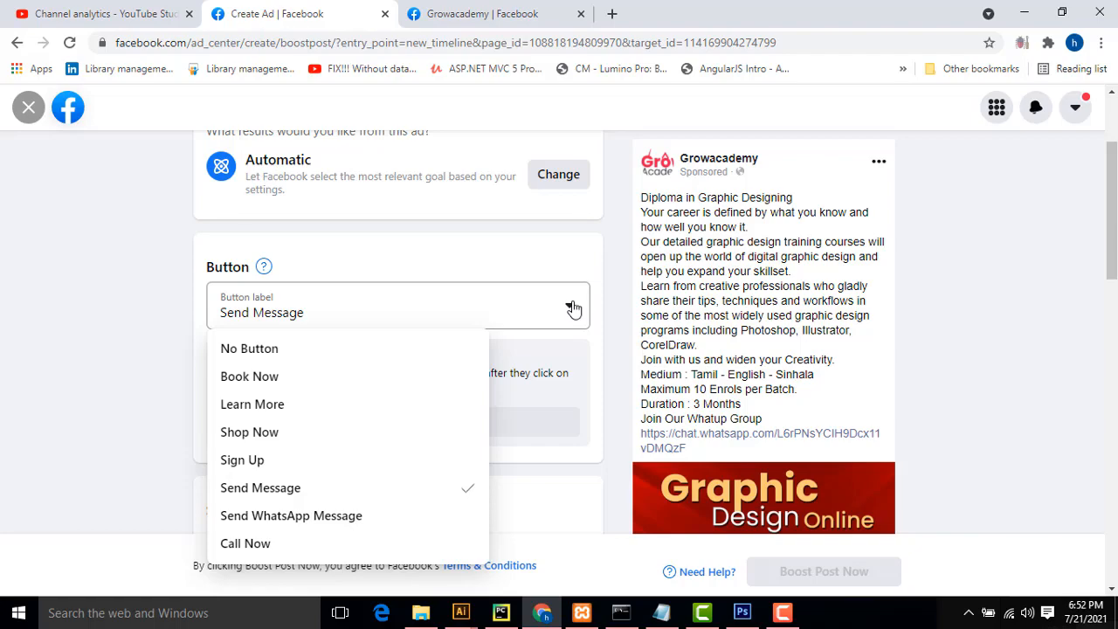
{"action": "scroll", "coordinate": [1055, 370], "scroll_direction": "down", "scroll_amount": 8}
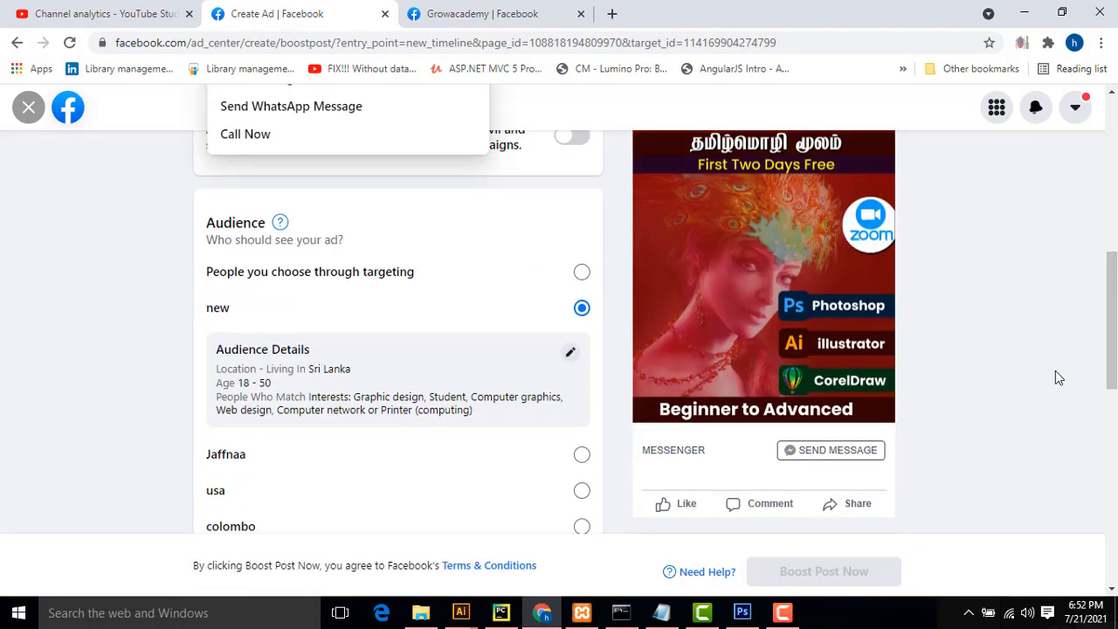
{"action": "scroll", "coordinate": [800, 336], "scroll_direction": "up", "scroll_amount": 3}
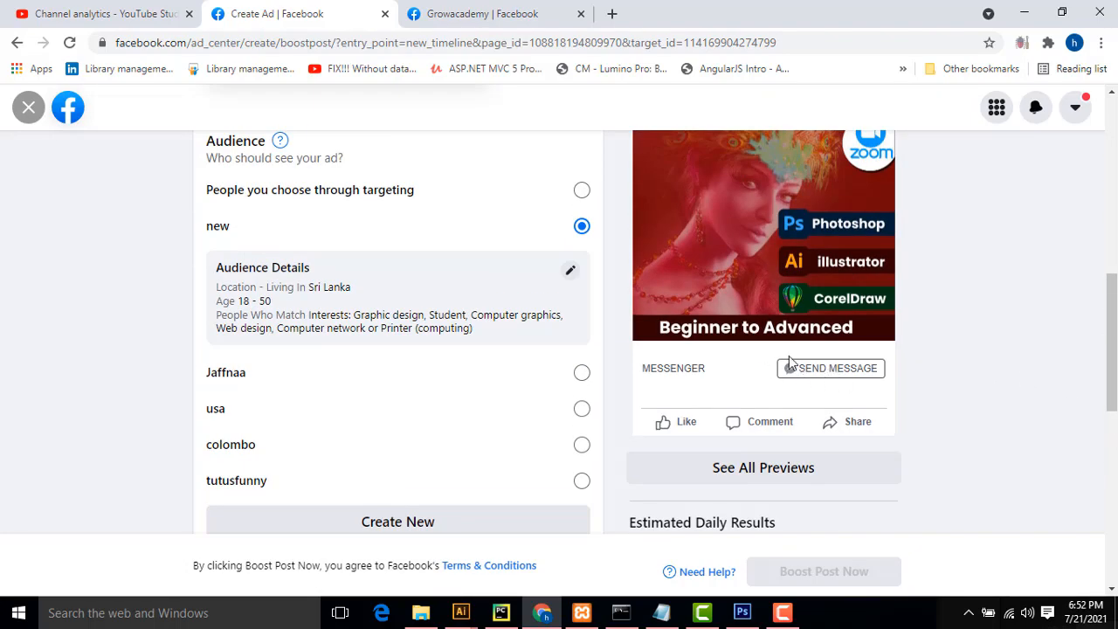
{"action": "scroll", "coordinate": [878, 371], "scroll_direction": "up", "scroll_amount": 3}
{"action": "scroll", "coordinate": [871, 374], "scroll_direction": "up", "scroll_amount": 2}
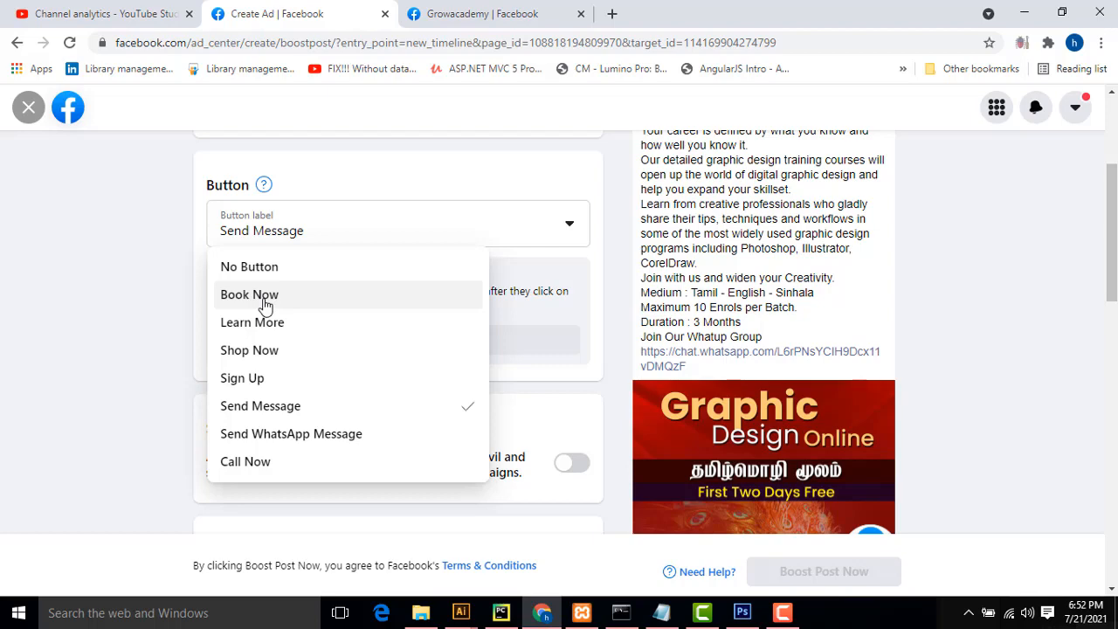
{"action": "scroll", "coordinate": [603, 303], "scroll_direction": "down", "scroll_amount": 5}
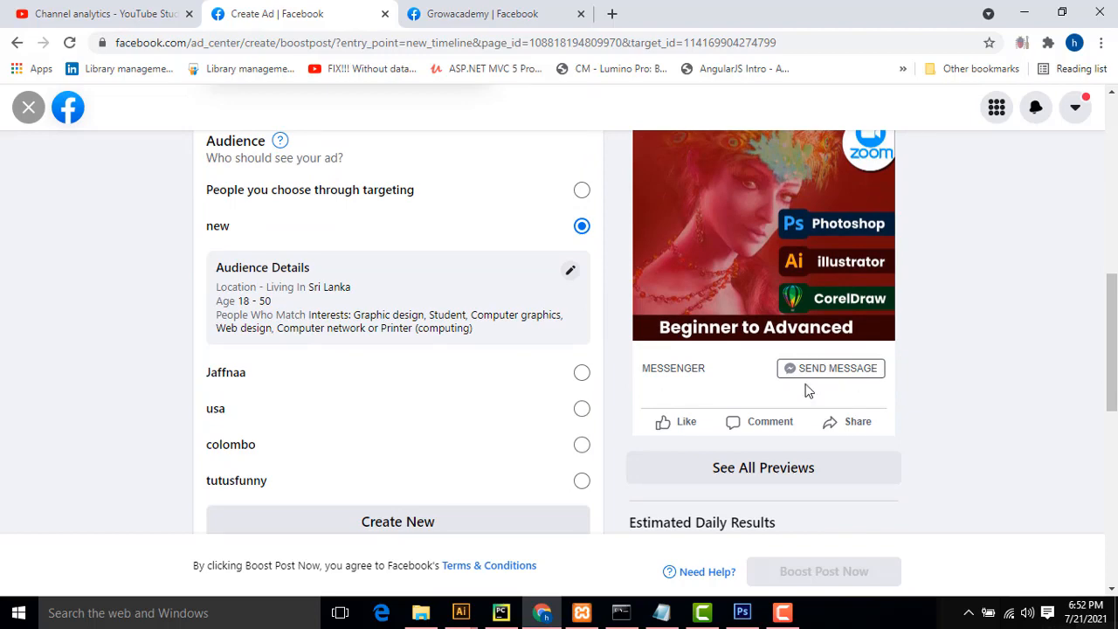
{"action": "scroll", "coordinate": [964, 322], "scroll_direction": "up", "scroll_amount": 3}
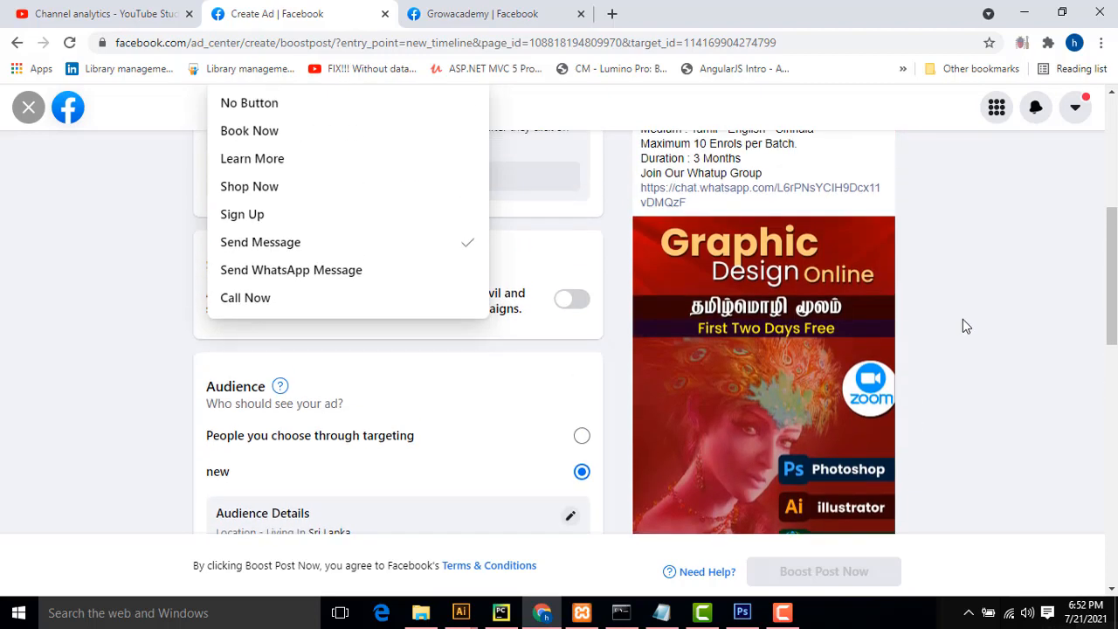
{"action": "scroll", "coordinate": [963, 319], "scroll_direction": "down", "scroll_amount": 1}
{"action": "scroll", "coordinate": [801, 265], "scroll_direction": "down", "scroll_amount": 2}
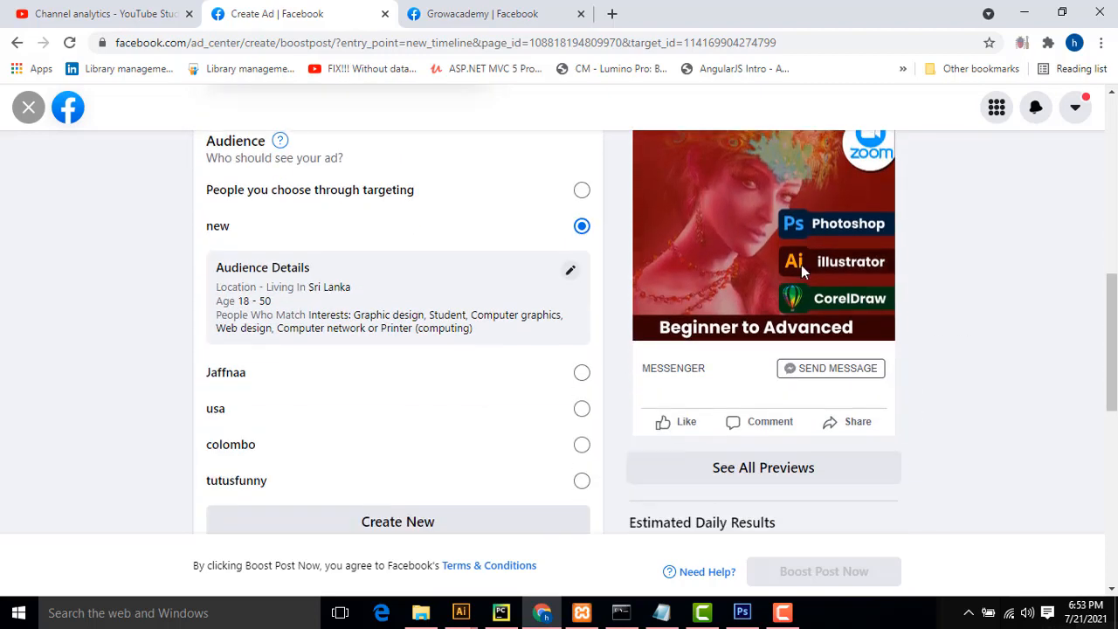
{"action": "scroll", "coordinate": [801, 264], "scroll_direction": "up", "scroll_amount": 2}
{"action": "scroll", "coordinate": [864, 172], "scroll_direction": "down", "scroll_amount": 1}
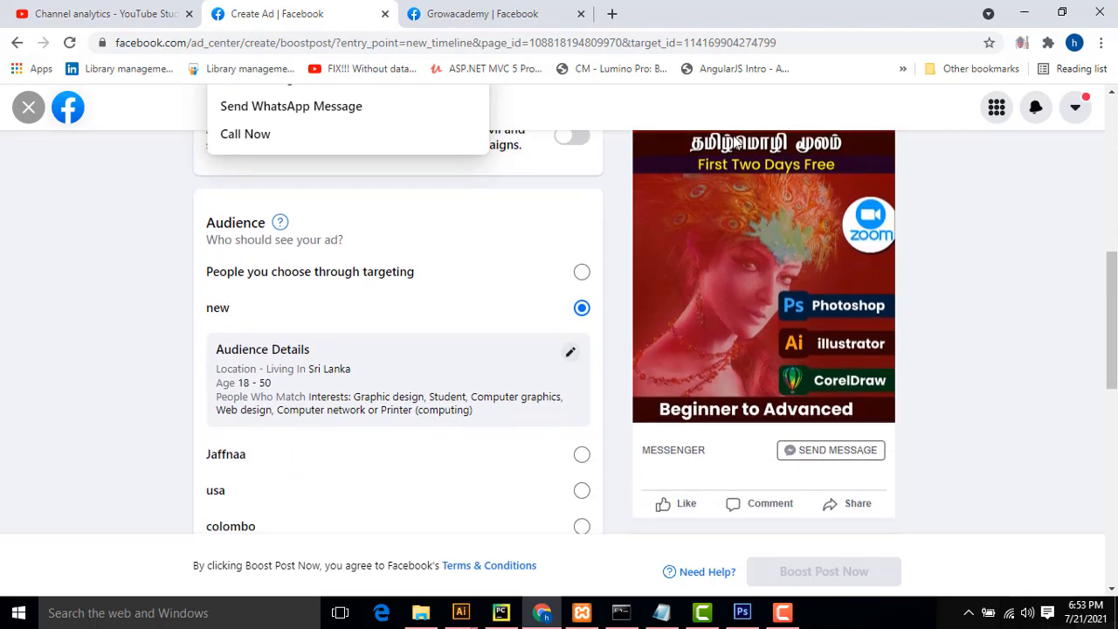
{"action": "scroll", "coordinate": [737, 142], "scroll_direction": "up", "scroll_amount": 6}
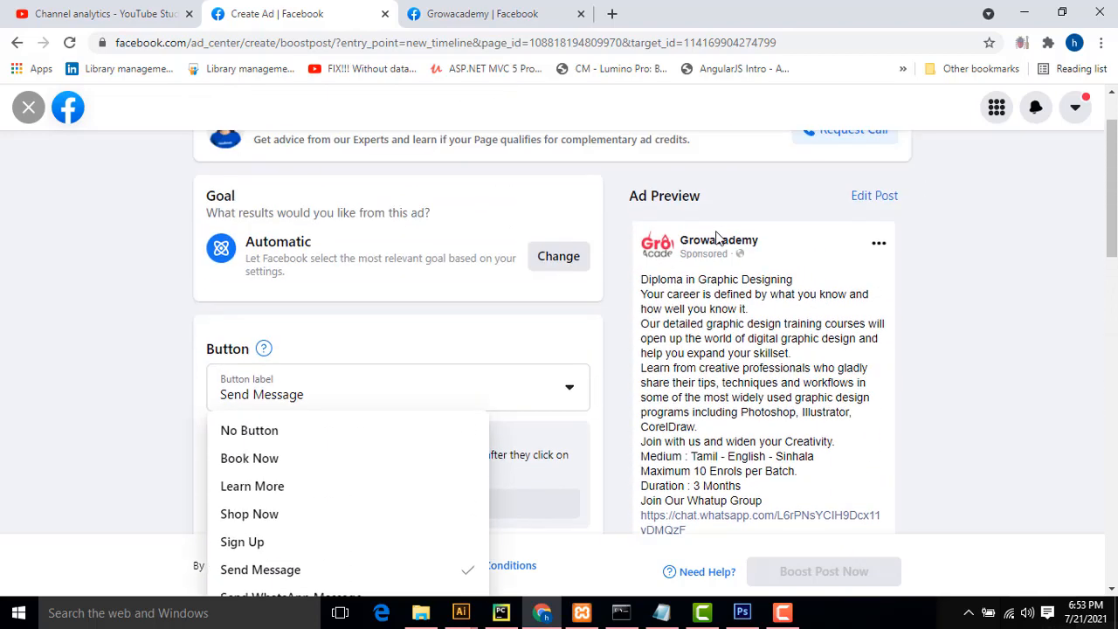
{"action": "scroll", "coordinate": [981, 230], "scroll_direction": "down", "scroll_amount": 5}
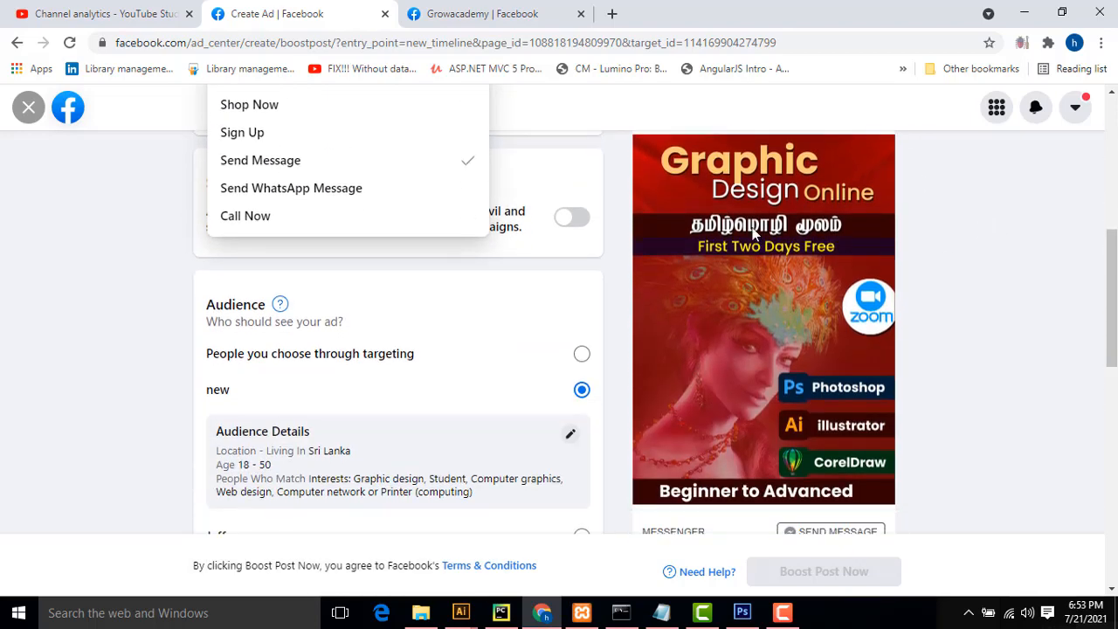
{"action": "scroll", "coordinate": [785, 213], "scroll_direction": "down", "scroll_amount": 1}
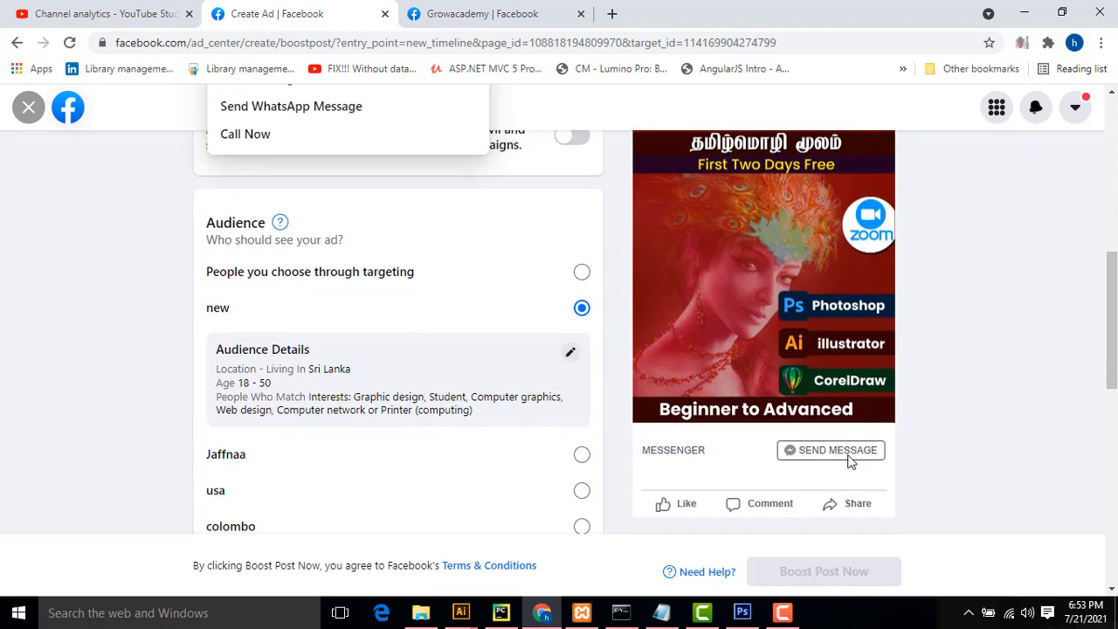
{"action": "scroll", "coordinate": [852, 449], "scroll_direction": "up", "scroll_amount": 5}
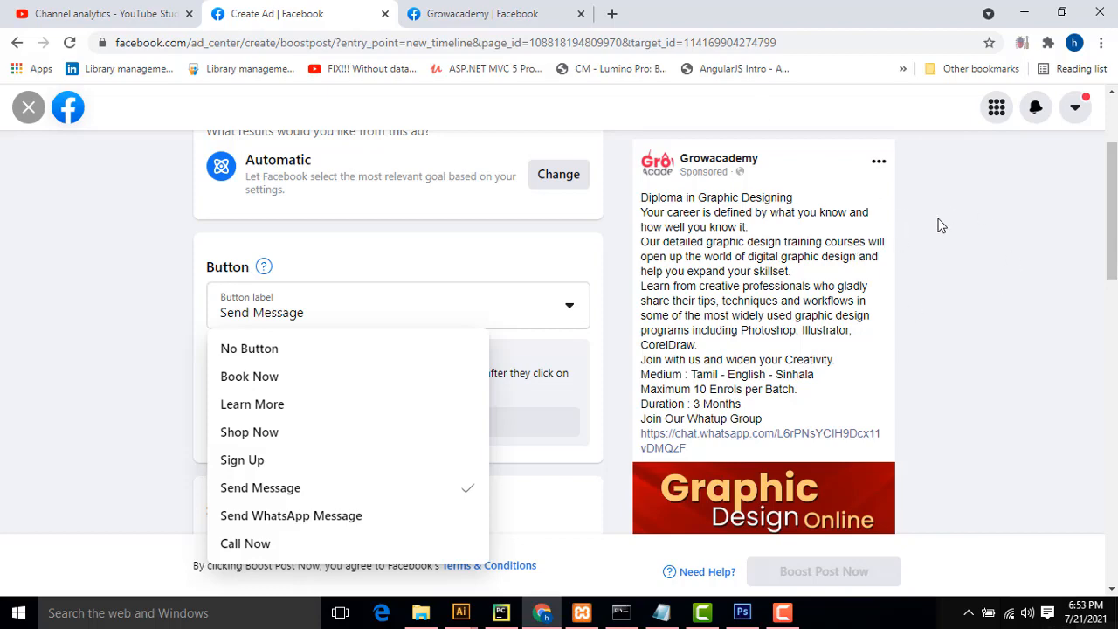
Set the boost's button label to Learn More and check its required destination settings
{"action": "scroll", "coordinate": [375, 434], "scroll_direction": "down", "scroll_amount": 2}
{"action": "scroll", "coordinate": [392, 237], "scroll_direction": "up", "scroll_amount": 1}
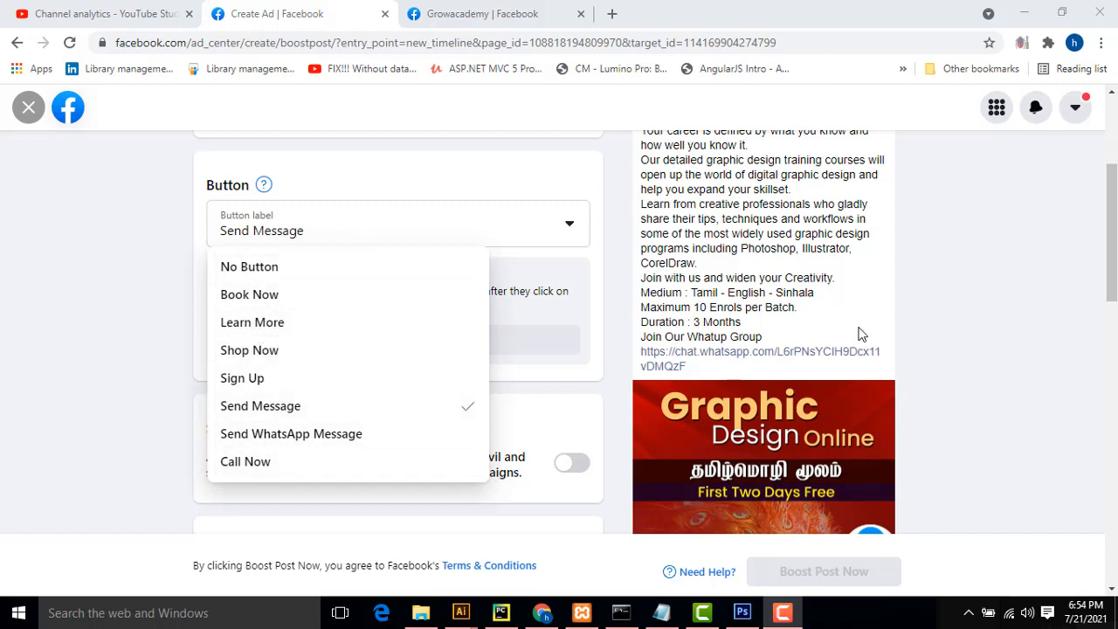
{"action": "scroll", "coordinate": [861, 333], "scroll_direction": "up", "scroll_amount": 1}
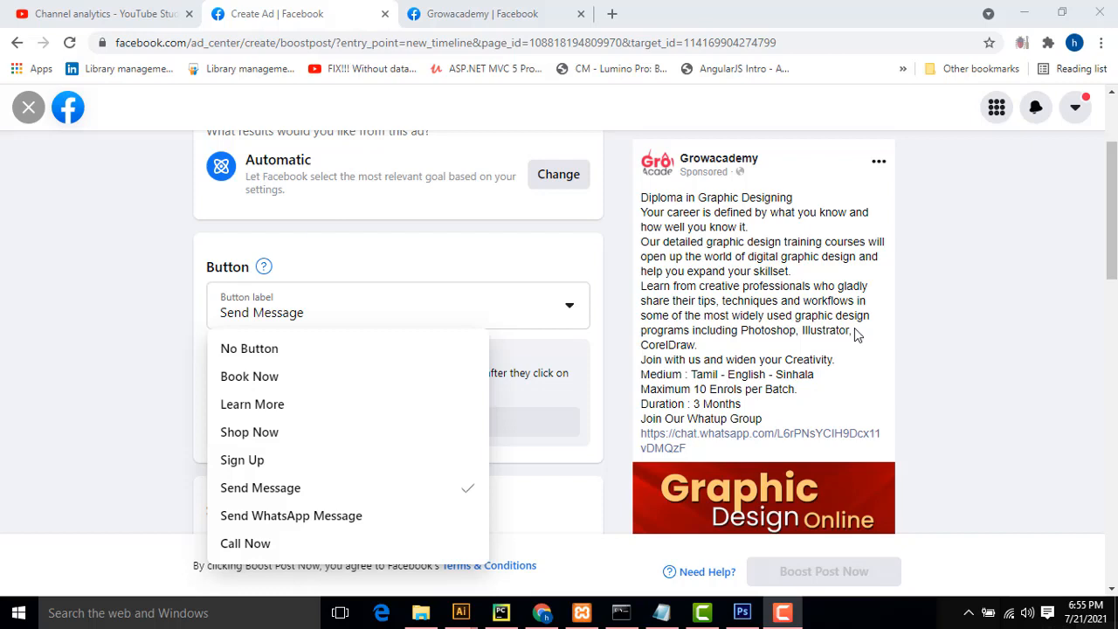
{"action": "left_click", "coordinate": [248, 414]}
{"action": "scroll", "coordinate": [989, 341], "scroll_direction": "down", "scroll_amount": 2}
{"action": "scroll", "coordinate": [770, 406], "scroll_direction": "up", "scroll_amount": 4}
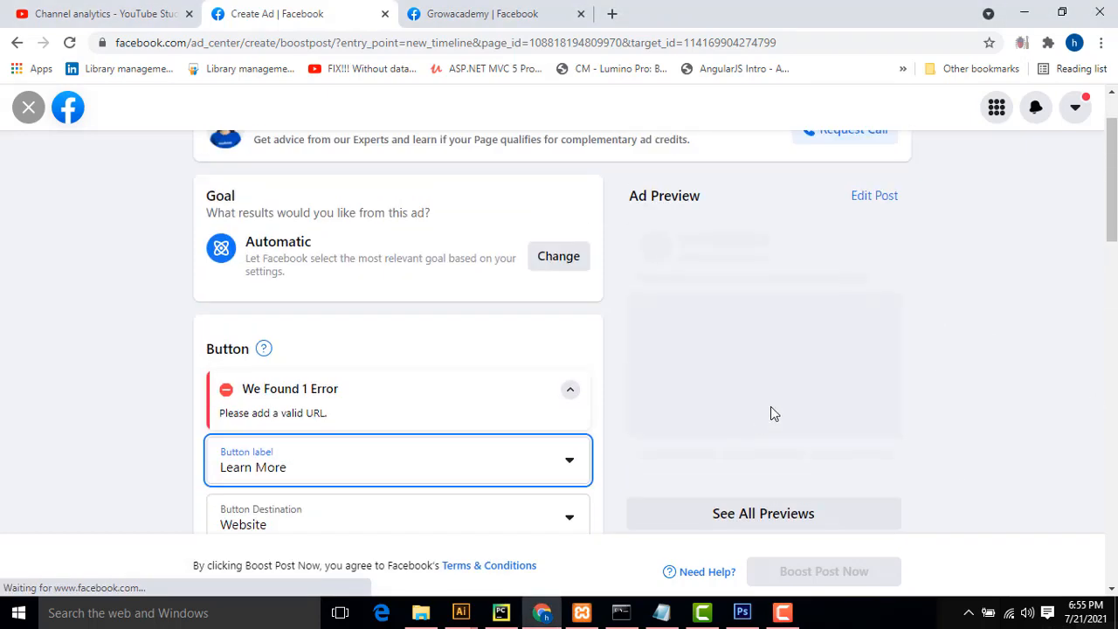
{"action": "scroll", "coordinate": [772, 415], "scroll_direction": "down", "scroll_amount": 1}
{"action": "scroll", "coordinate": [826, 407], "scroll_direction": "up", "scroll_amount": 1}
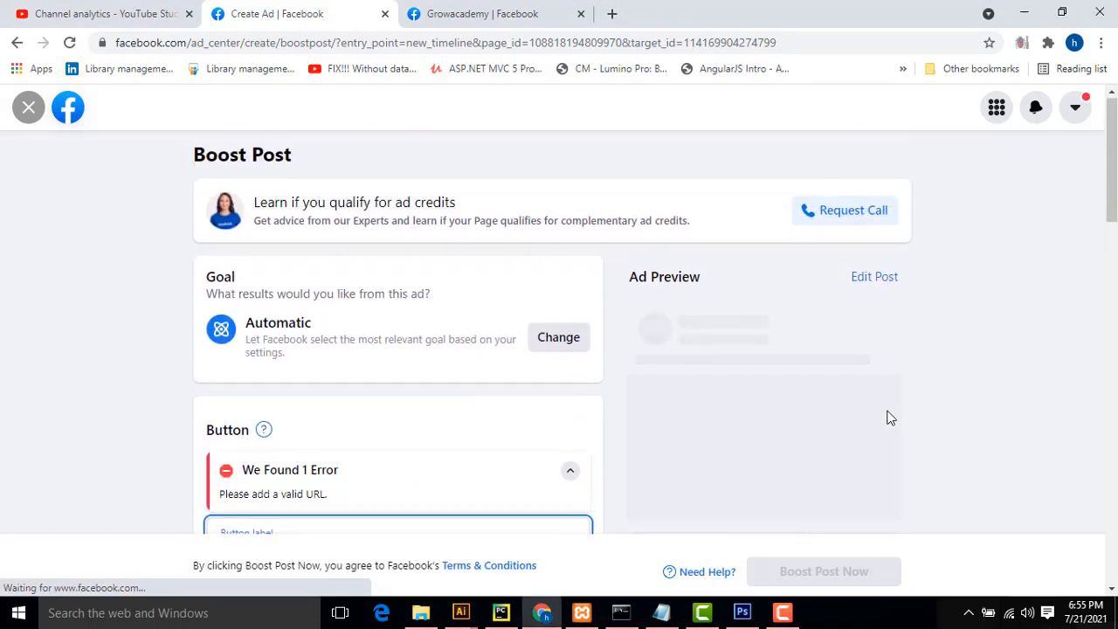
{"action": "scroll", "coordinate": [574, 402], "scroll_direction": "down", "scroll_amount": 2}
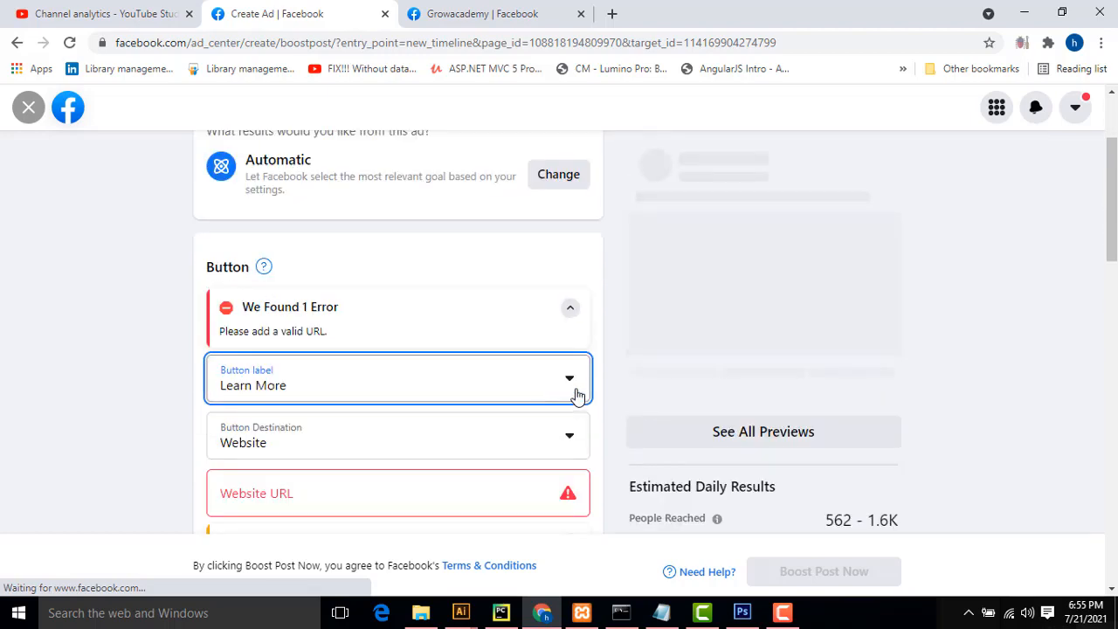
Switch the button label back to Send Message and check the message button at the end of the ad preview
{"action": "left_click", "coordinate": [583, 394]}
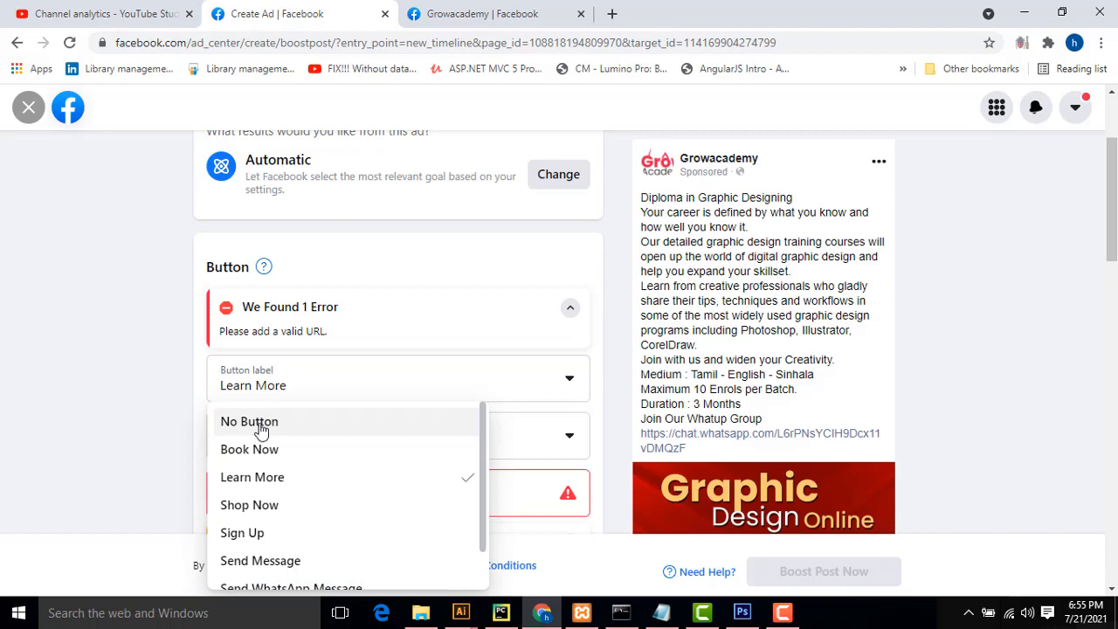
{"action": "scroll", "coordinate": [315, 481], "scroll_direction": "down", "scroll_amount": 1}
{"action": "left_click", "coordinate": [240, 514]}
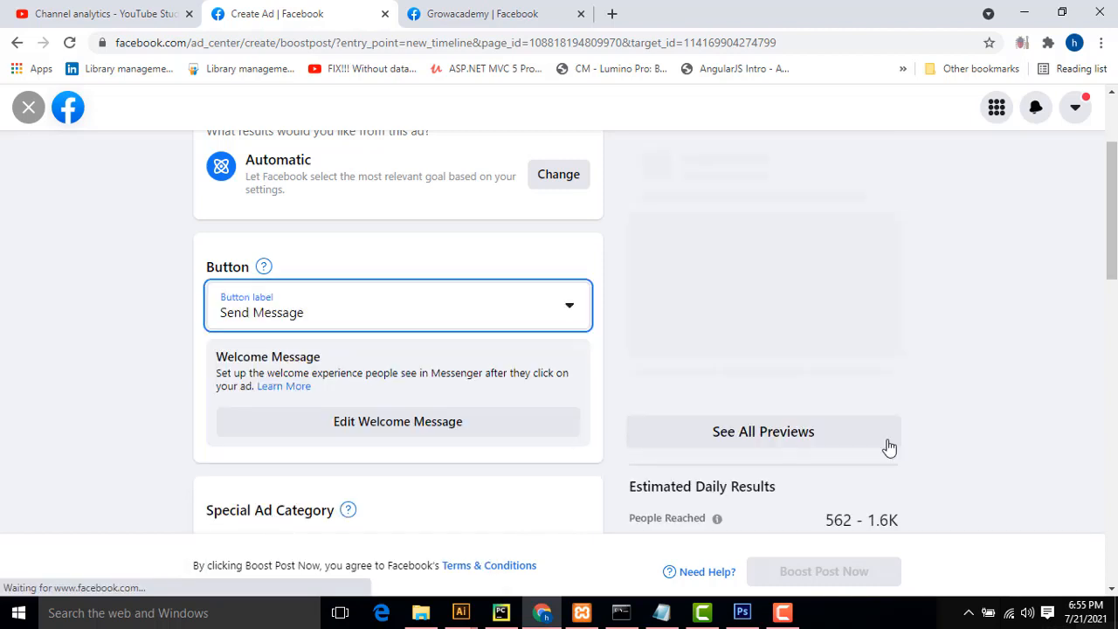
{"action": "scroll", "coordinate": [1059, 484], "scroll_direction": "up", "scroll_amount": 2}
{"action": "scroll", "coordinate": [607, 427], "scroll_direction": "down", "scroll_amount": 1}
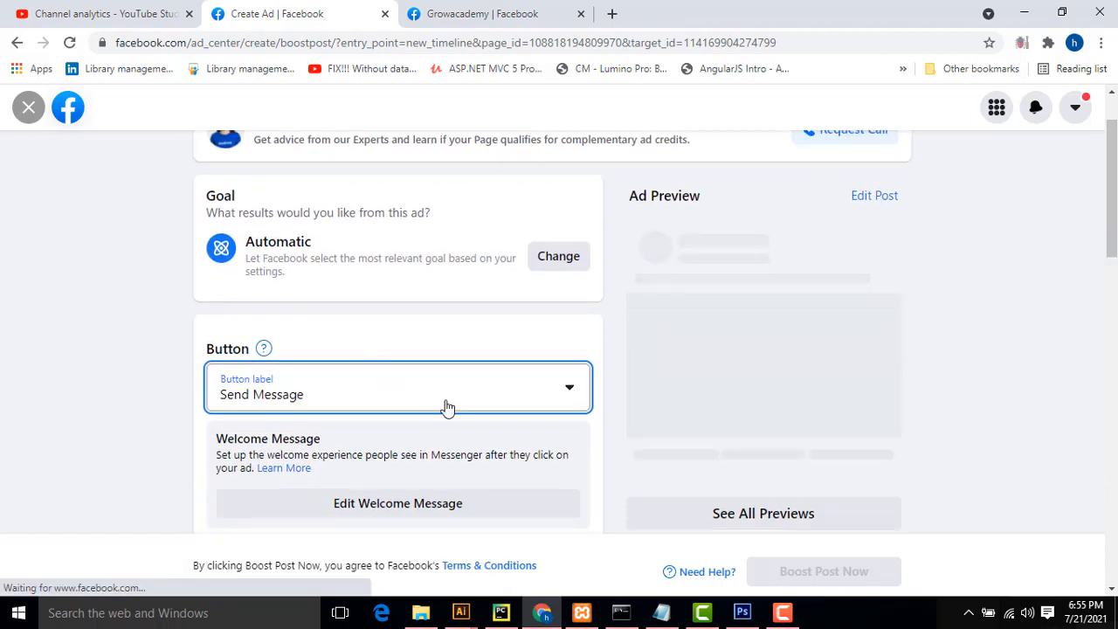
{"action": "scroll", "coordinate": [452, 407], "scroll_direction": "down", "scroll_amount": 2}
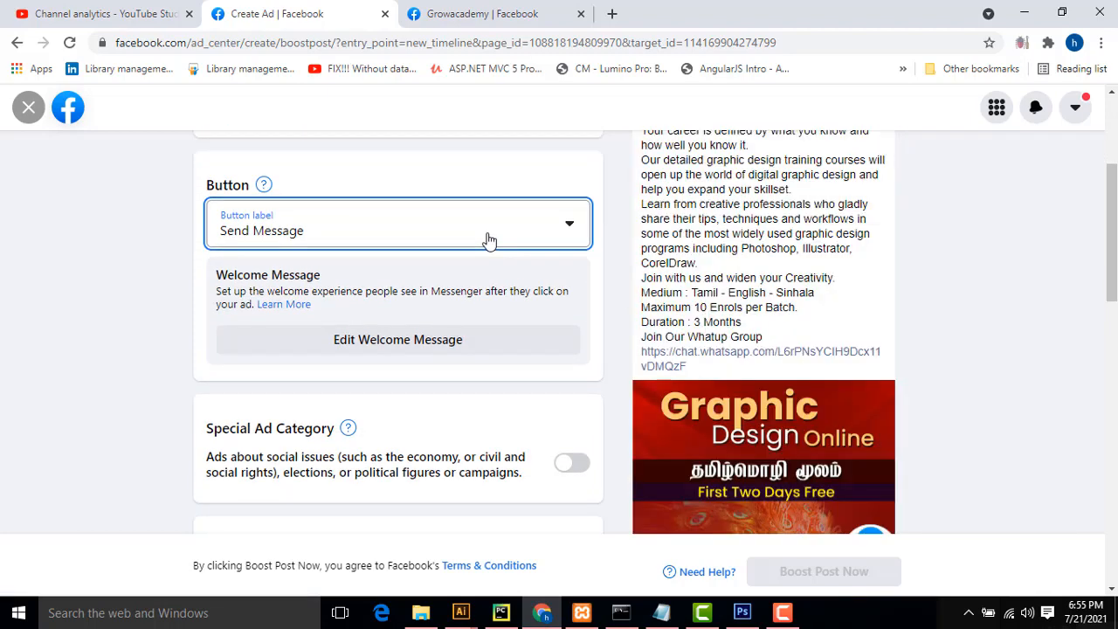
{"action": "scroll", "coordinate": [821, 309], "scroll_direction": "down", "scroll_amount": 5}
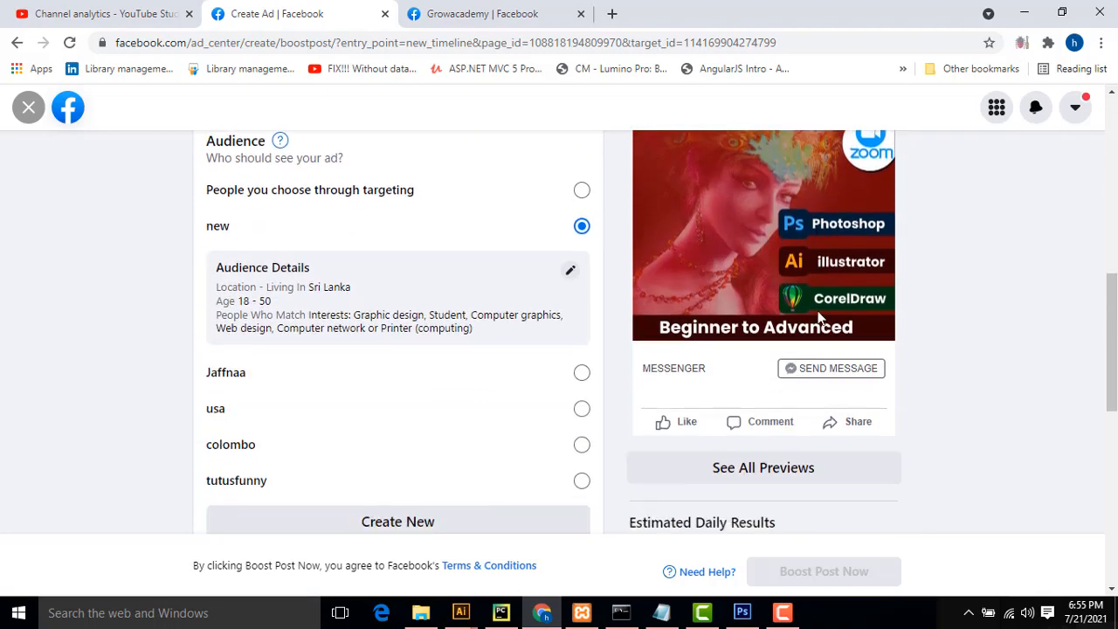
Choose Learn More as the button label again for another comparison of the ad preview
{"action": "scroll", "coordinate": [819, 311], "scroll_direction": "up", "scroll_amount": 5}
{"action": "left_click", "coordinate": [539, 234]}
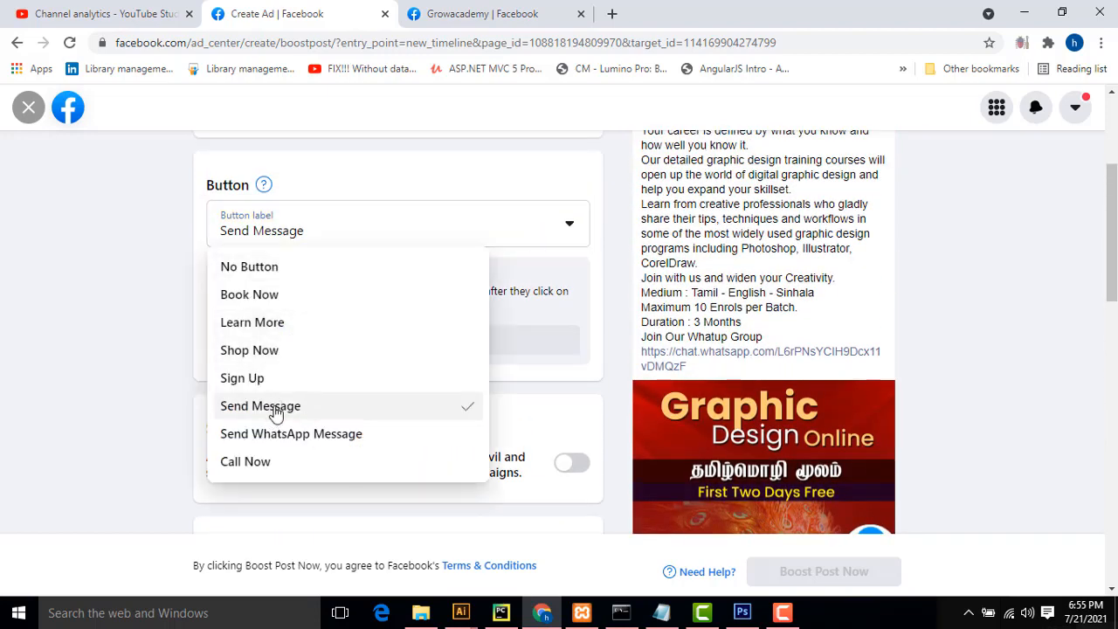
{"action": "left_click", "coordinate": [260, 326]}
Examine the ad preview's poster and footer, the website URL and image-crop settings, and the estimated daily results under the Learn More label
{"action": "scroll", "coordinate": [1056, 373], "scroll_direction": "up", "scroll_amount": 2}
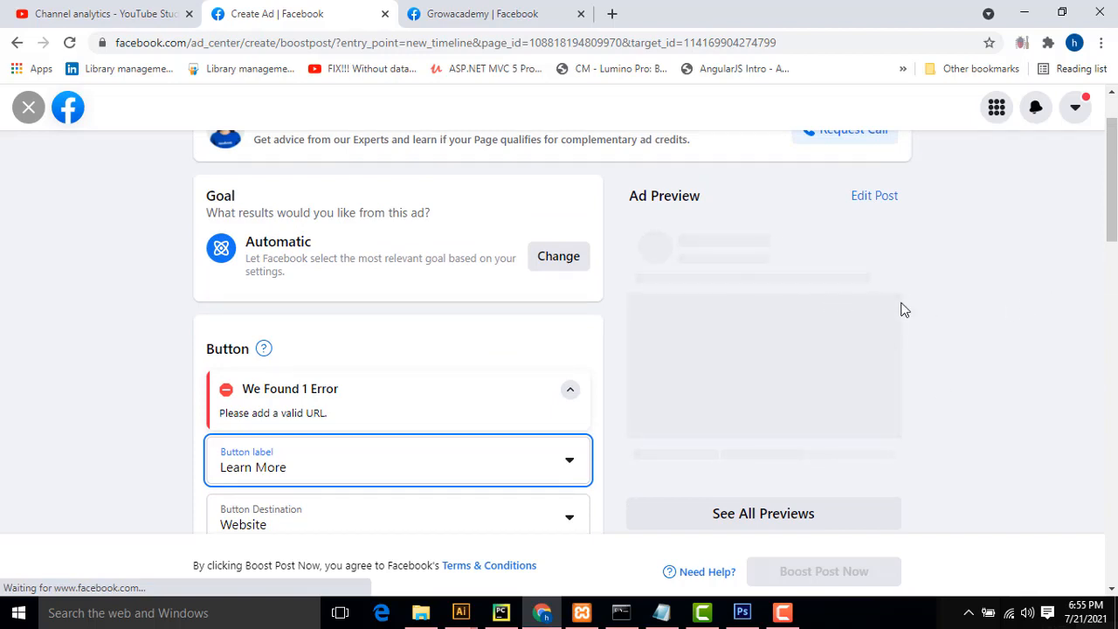
{"action": "scroll", "coordinate": [1025, 314], "scroll_direction": "down", "scroll_amount": 2}
{"action": "scroll", "coordinate": [878, 373], "scroll_direction": "down", "scroll_amount": 4}
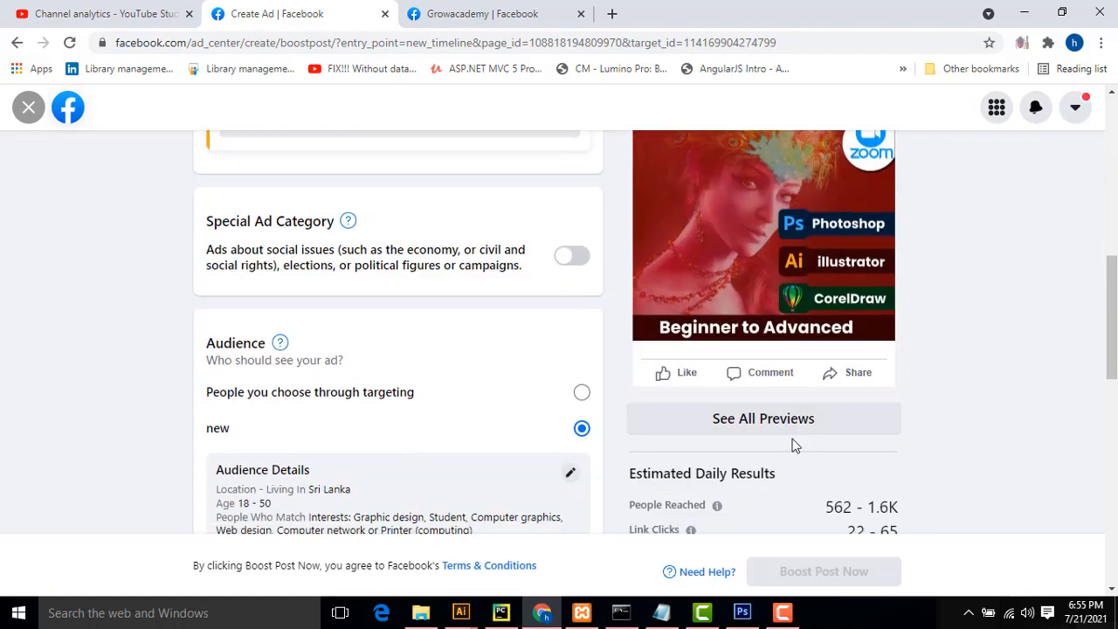
{"action": "scroll", "coordinate": [924, 389], "scroll_direction": "down", "scroll_amount": 1}
{"action": "scroll", "coordinate": [921, 354], "scroll_direction": "up", "scroll_amount": 3}
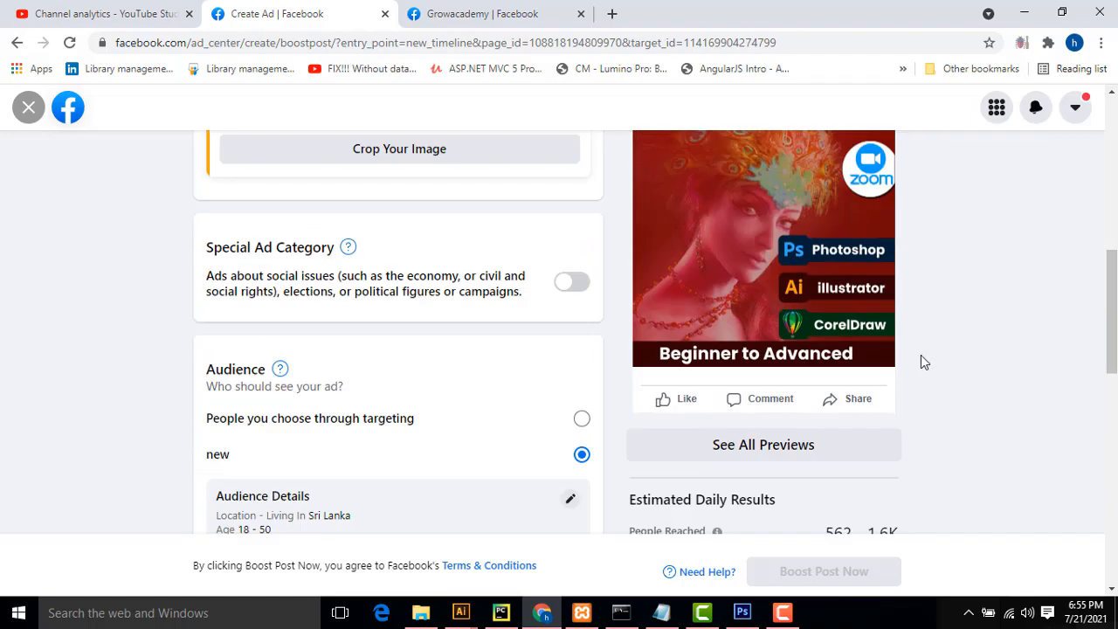
{"action": "scroll", "coordinate": [875, 388], "scroll_direction": "down", "scroll_amount": 1}
{"action": "scroll", "coordinate": [829, 388], "scroll_direction": "down", "scroll_amount": 4}
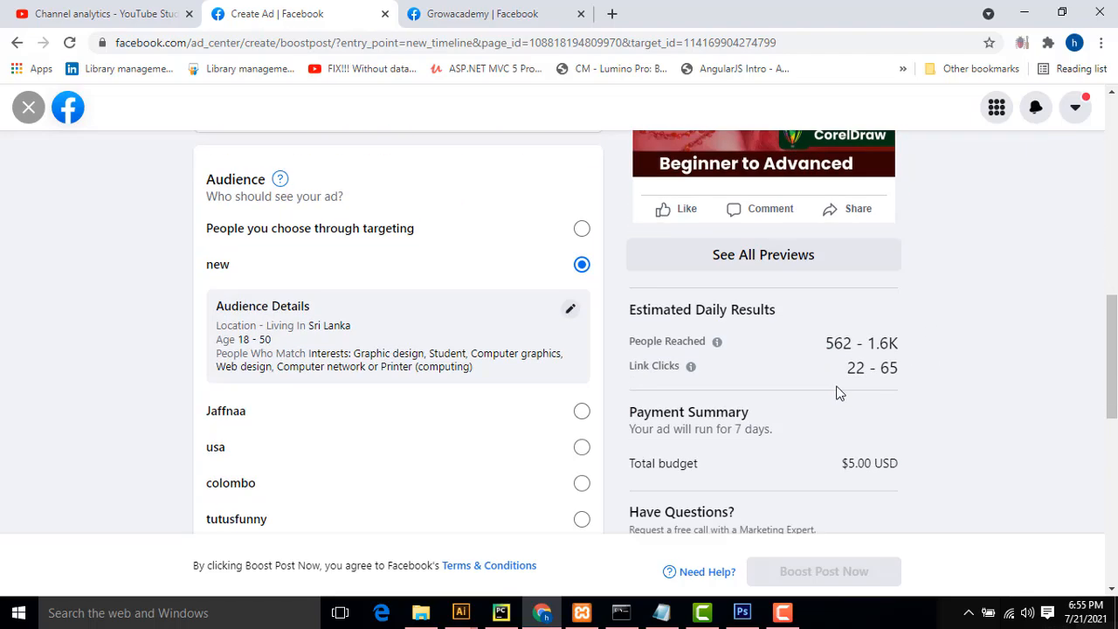
{"action": "scroll", "coordinate": [942, 355], "scroll_direction": "up", "scroll_amount": 4}
{"action": "scroll", "coordinate": [944, 356], "scroll_direction": "up", "scroll_amount": 2}
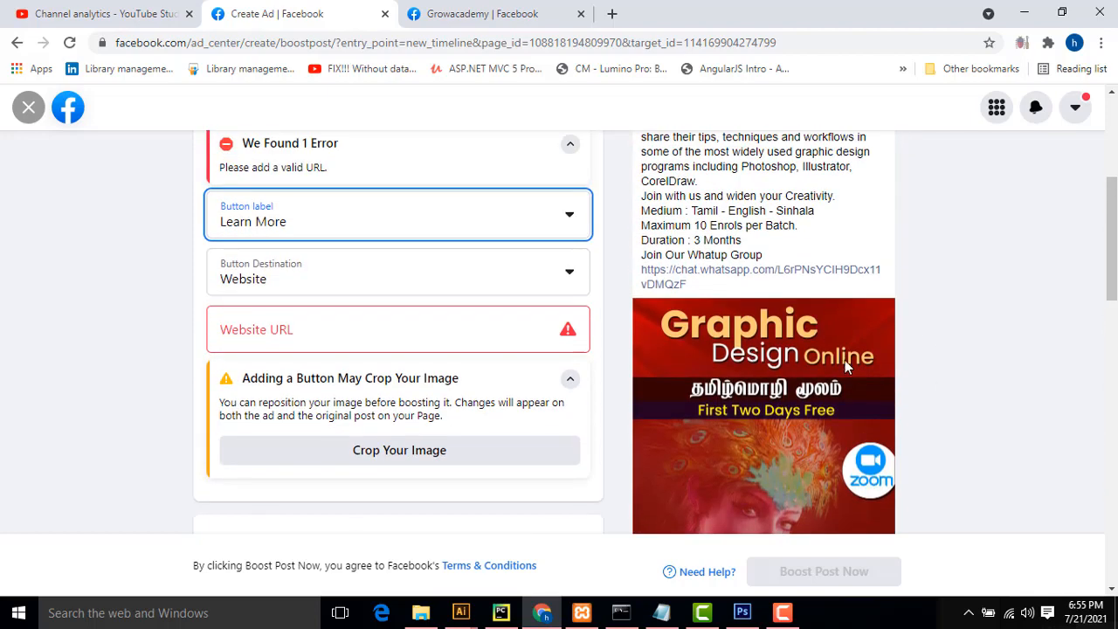
{"action": "scroll", "coordinate": [845, 360], "scroll_direction": "down", "scroll_amount": 2}
{"action": "scroll", "coordinate": [829, 367], "scroll_direction": "down", "scroll_amount": 1}
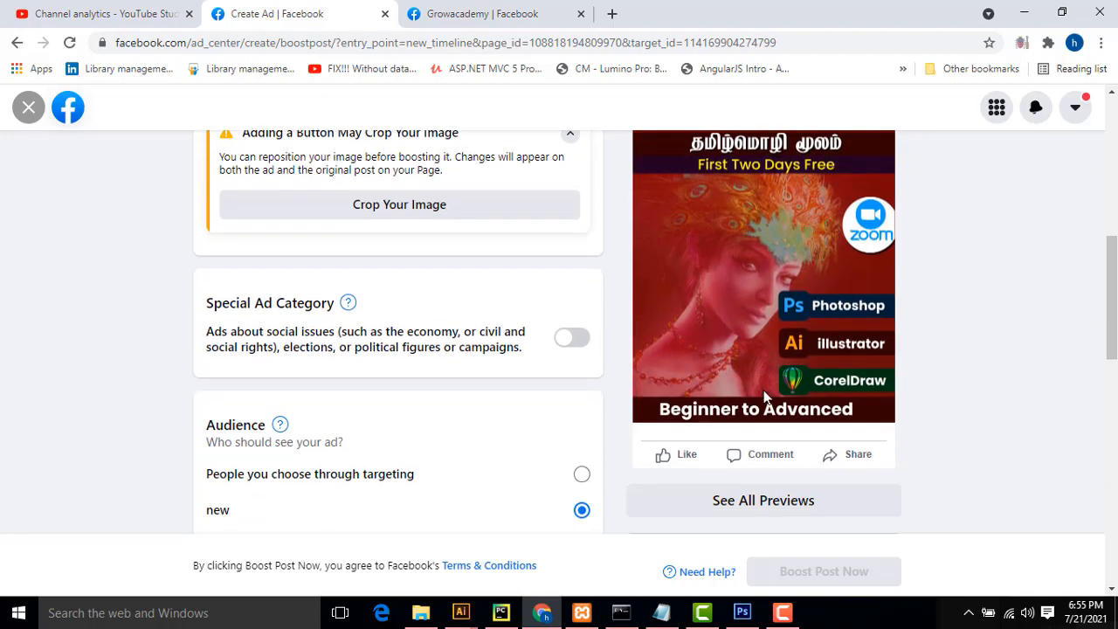
Restore Send Message as the boost's button label
{"action": "scroll", "coordinate": [781, 336], "scroll_direction": "up", "scroll_amount": 5}
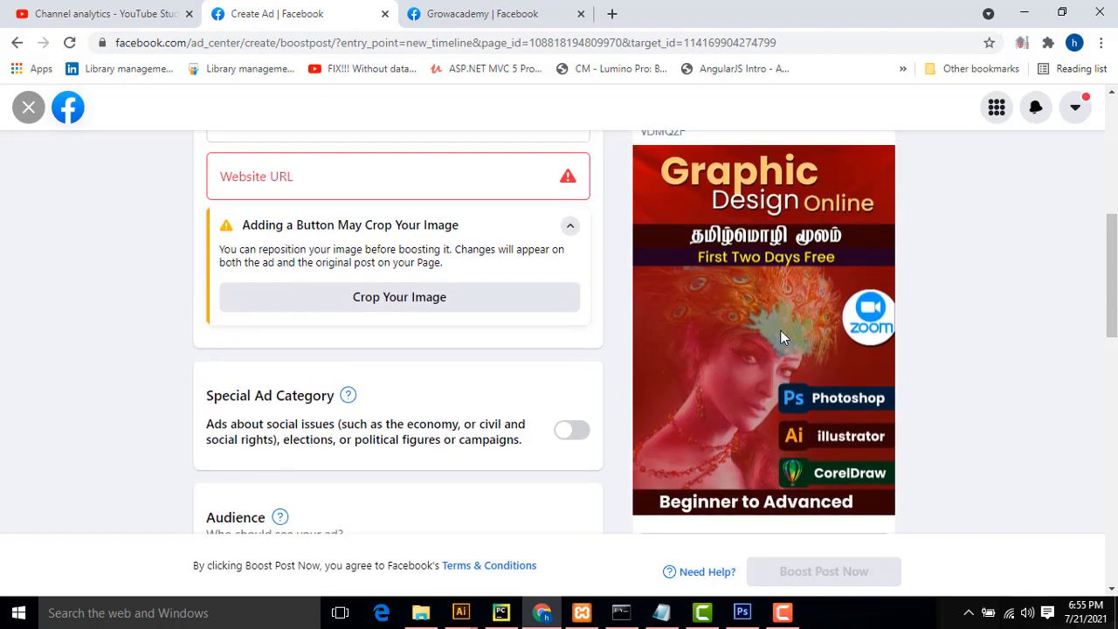
{"action": "left_click", "coordinate": [569, 386]}
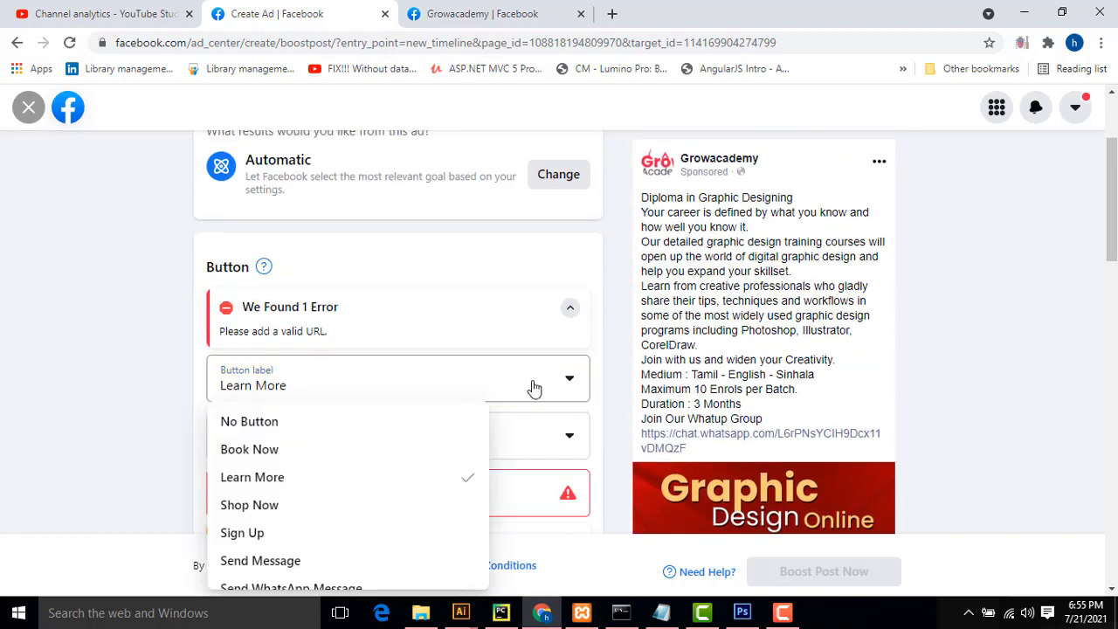
{"action": "scroll", "coordinate": [475, 375], "scroll_direction": "down", "scroll_amount": 2}
{"action": "scroll", "coordinate": [399, 340], "scroll_direction": "down", "scroll_amount": 1}
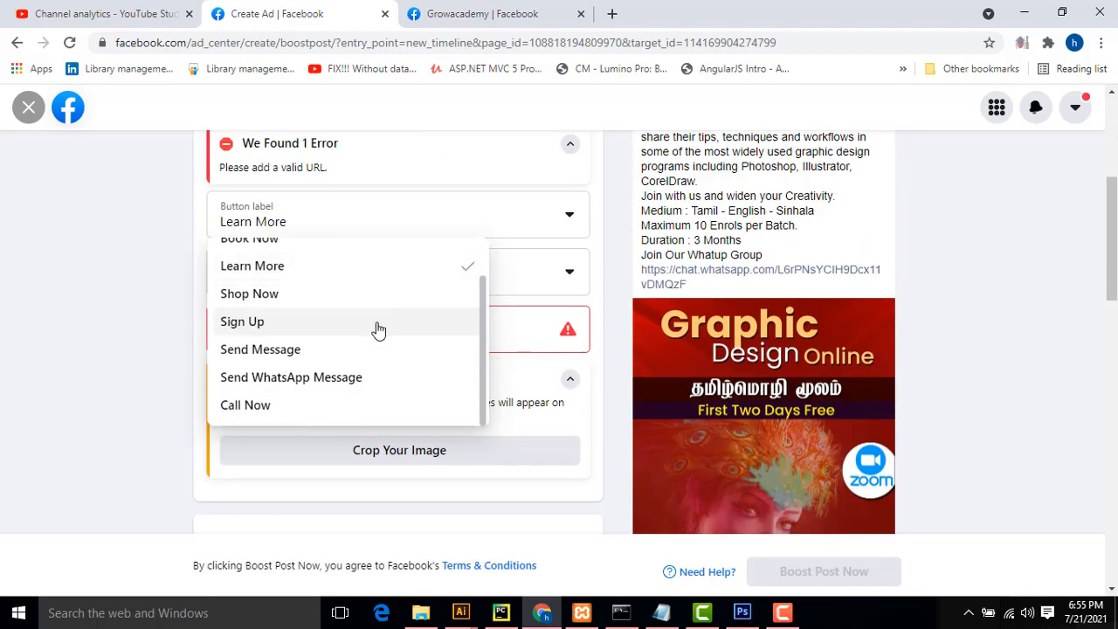
{"action": "left_click", "coordinate": [269, 356]}
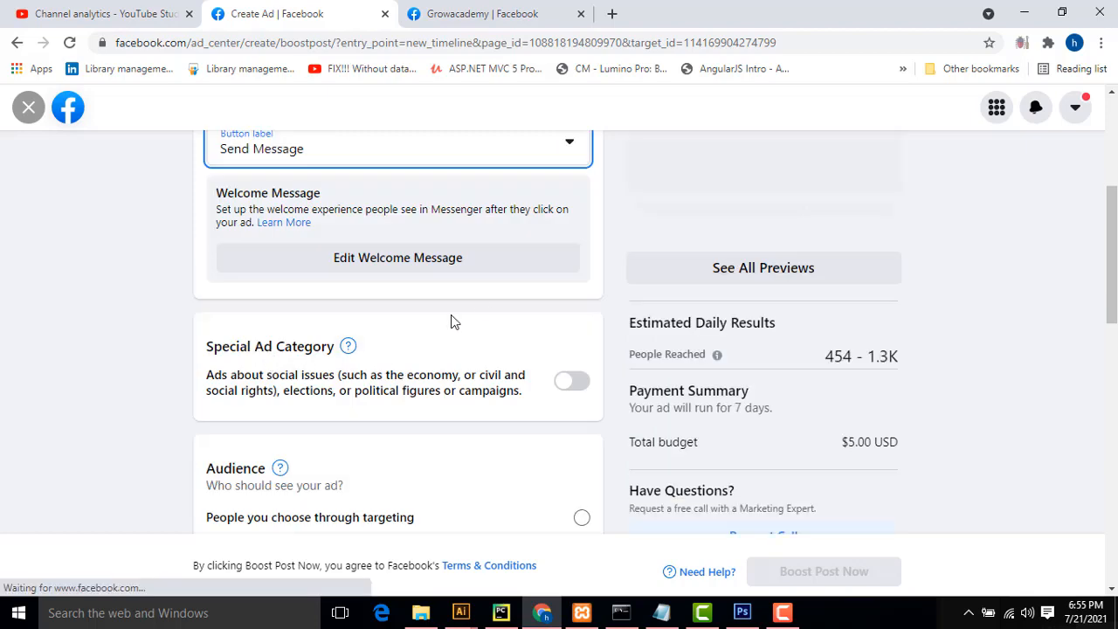
Compare the Send Message label and welcome message settings with the ad preview's text, poster and message button
{"action": "scroll", "coordinate": [452, 319], "scroll_direction": "up", "scroll_amount": 3}
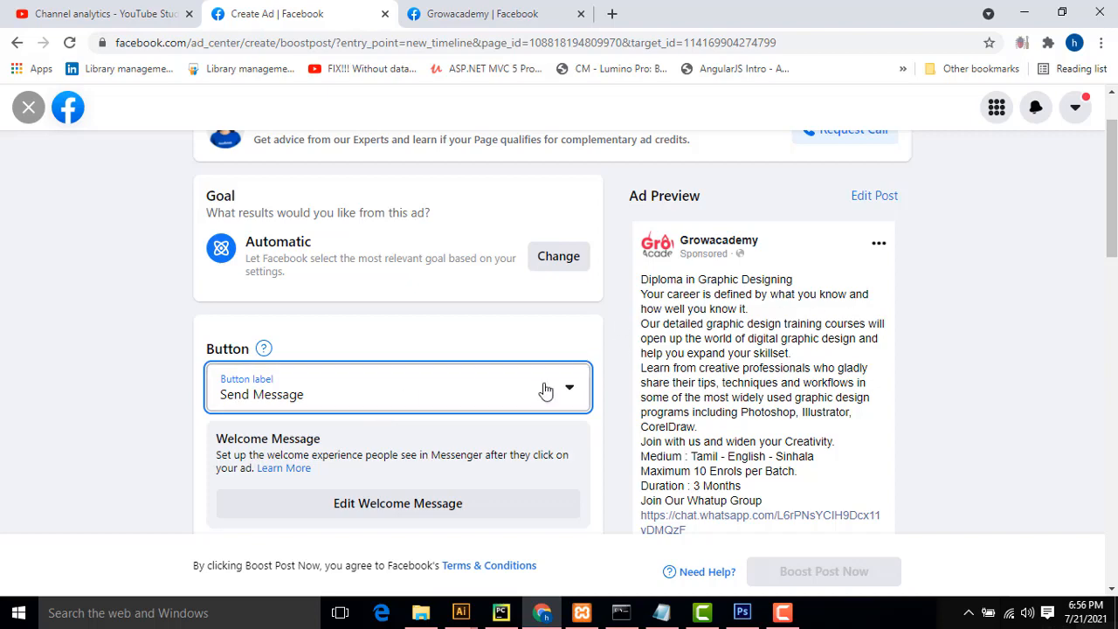
{"action": "scroll", "coordinate": [629, 393], "scroll_direction": "down", "scroll_amount": 3}
{"action": "scroll", "coordinate": [623, 396], "scroll_direction": "down", "scroll_amount": 3}
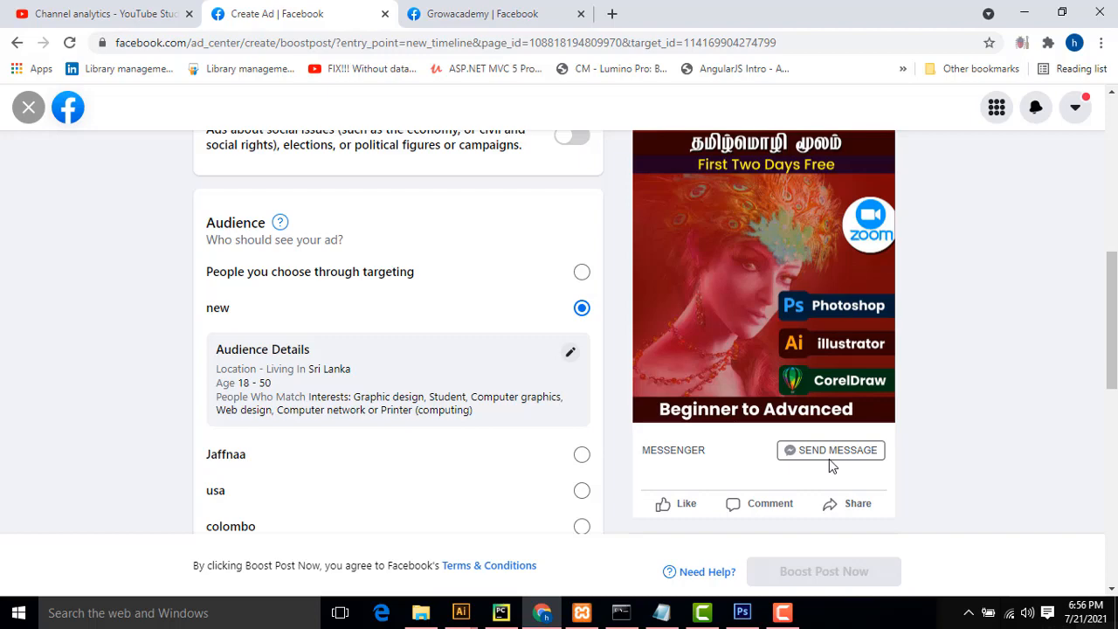
{"action": "scroll", "coordinate": [829, 458], "scroll_direction": "up", "scroll_amount": 3}
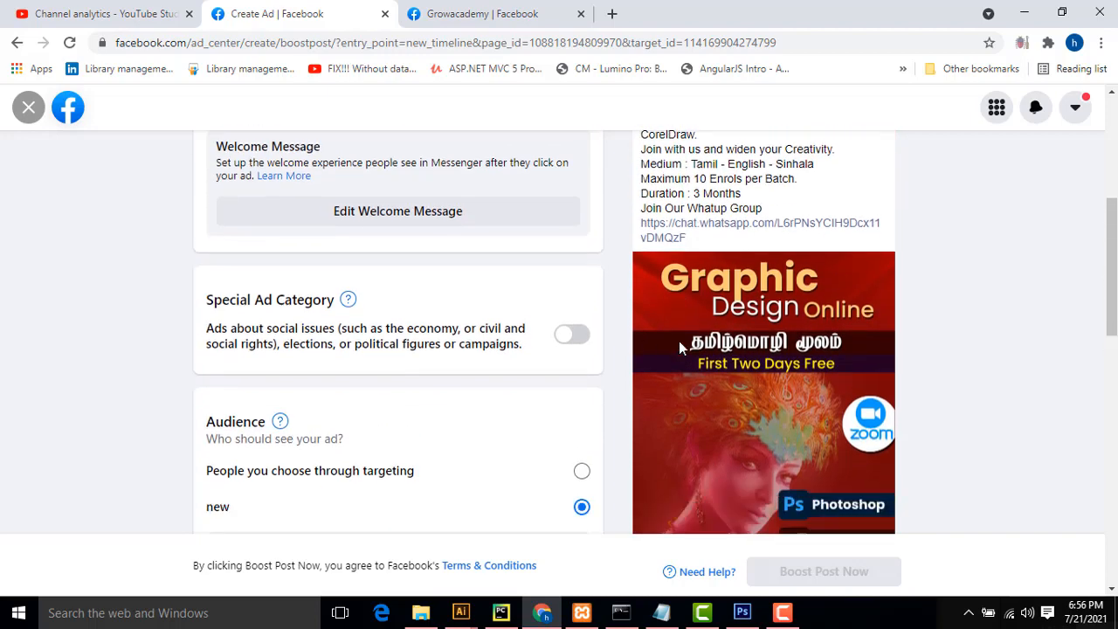
{"action": "scroll", "coordinate": [682, 350], "scroll_direction": "down", "scroll_amount": 3}
{"action": "scroll", "coordinate": [811, 327], "scroll_direction": "up", "scroll_amount": 1}
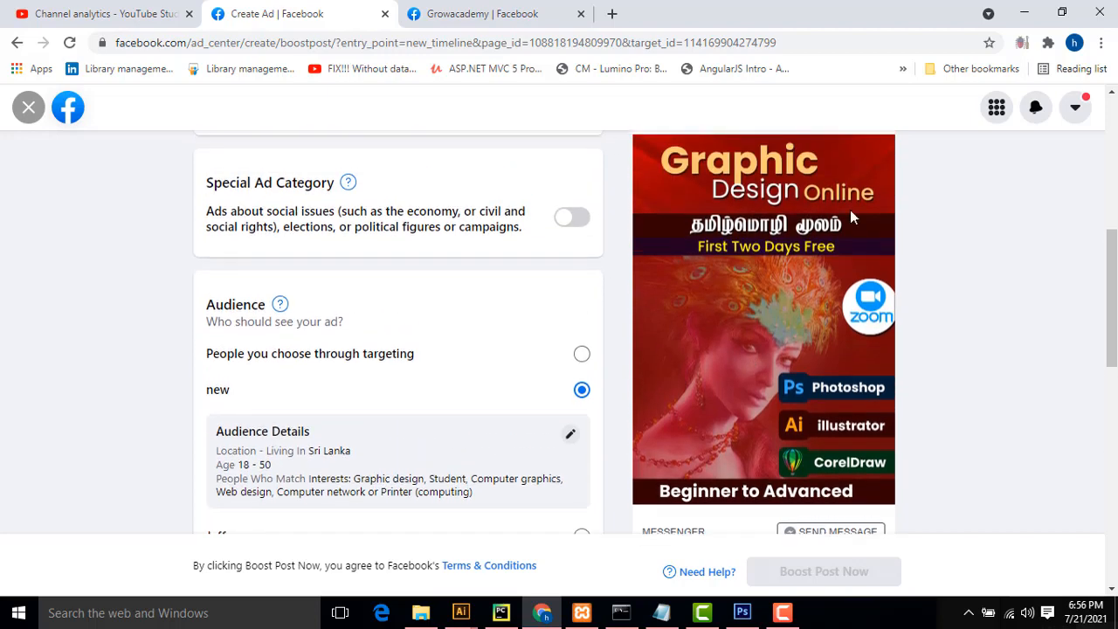
{"action": "scroll", "coordinate": [876, 375], "scroll_direction": "down", "scroll_amount": 2}
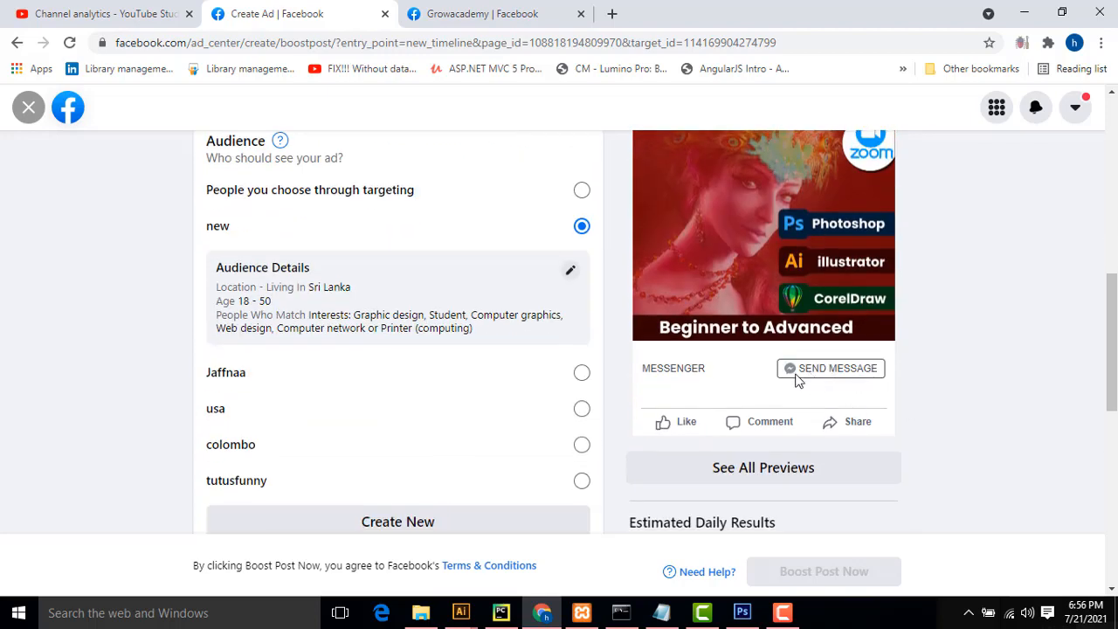
{"action": "scroll", "coordinate": [400, 384], "scroll_direction": "up", "scroll_amount": 5}
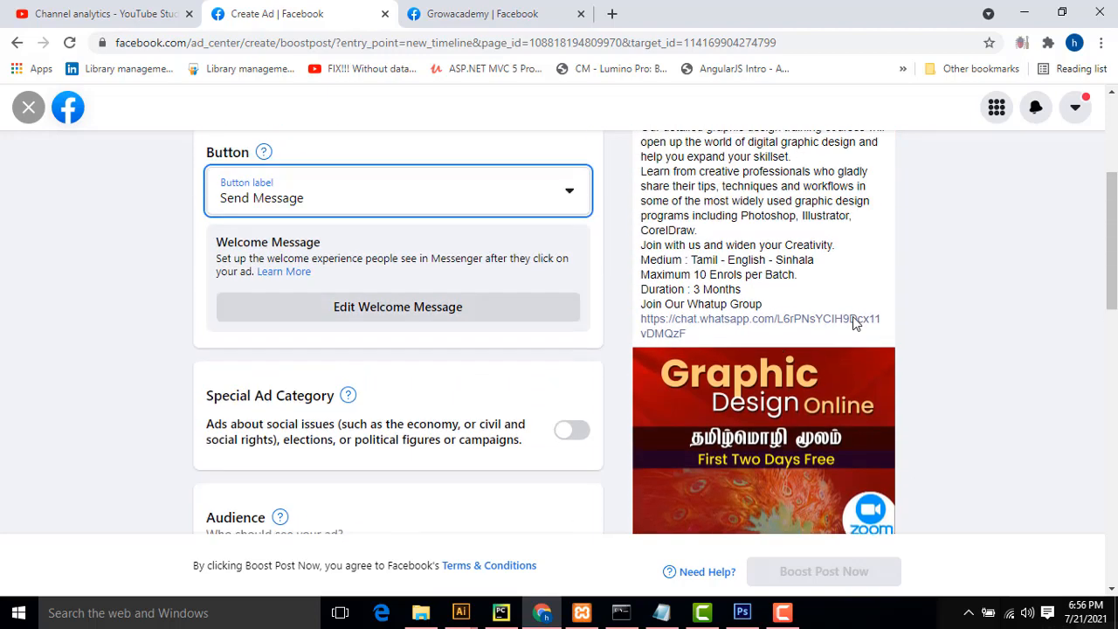
{"action": "scroll", "coordinate": [974, 350], "scroll_direction": "up", "scroll_amount": 2}
{"action": "scroll", "coordinate": [975, 351], "scroll_direction": "down", "scroll_amount": 1}
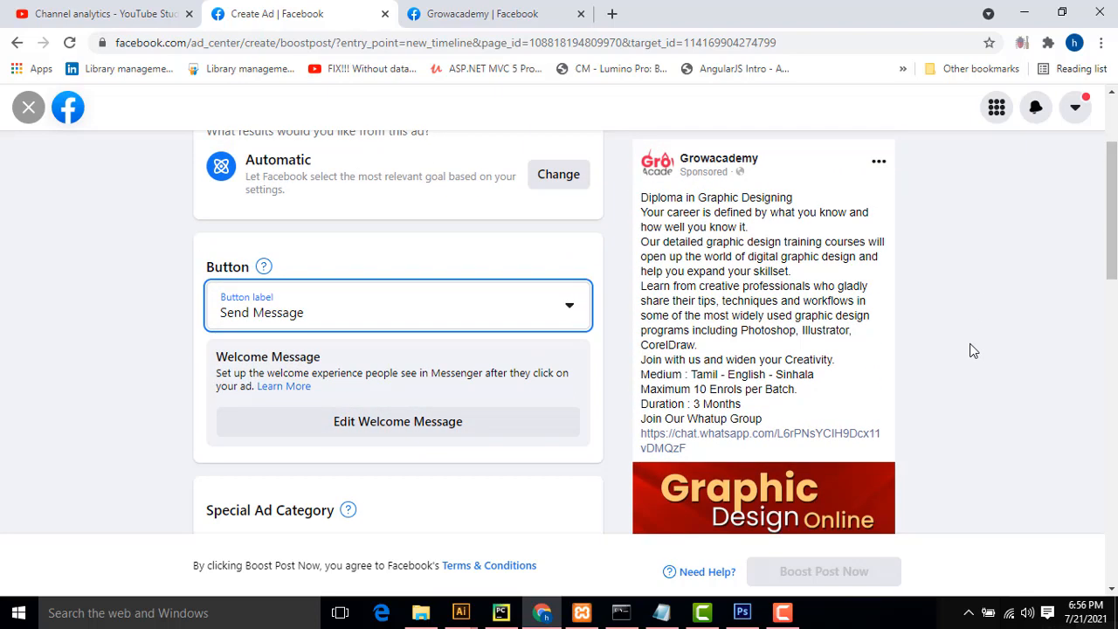
Look over the button label choices, the saved audiences and the ad preview's message button without changing the settings
{"action": "left_click", "coordinate": [562, 310]}
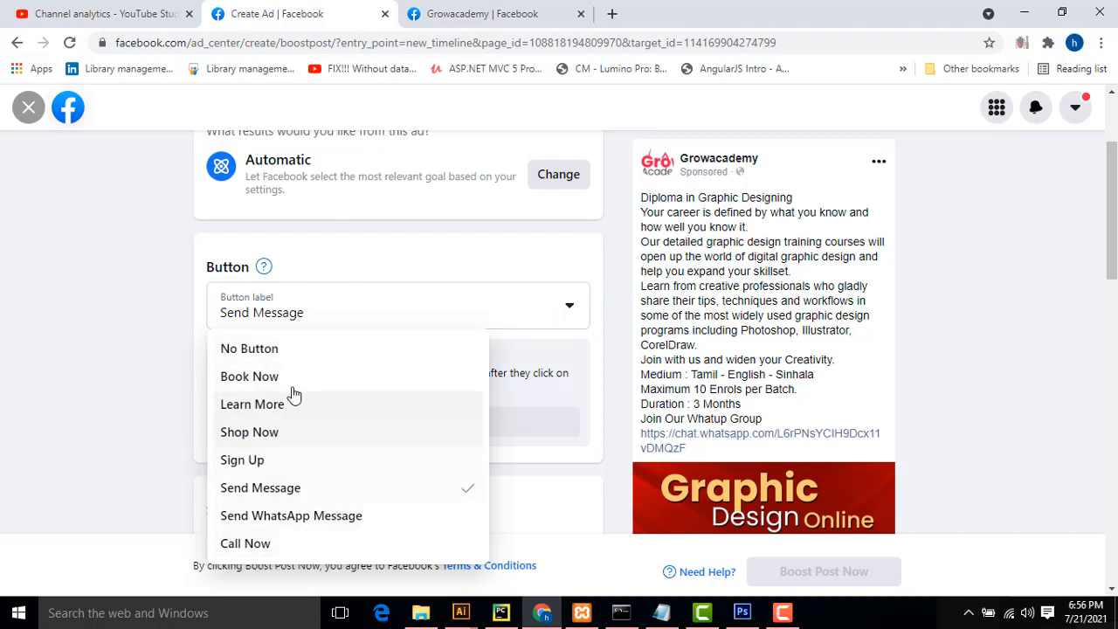
{"action": "left_click", "coordinate": [112, 305]}
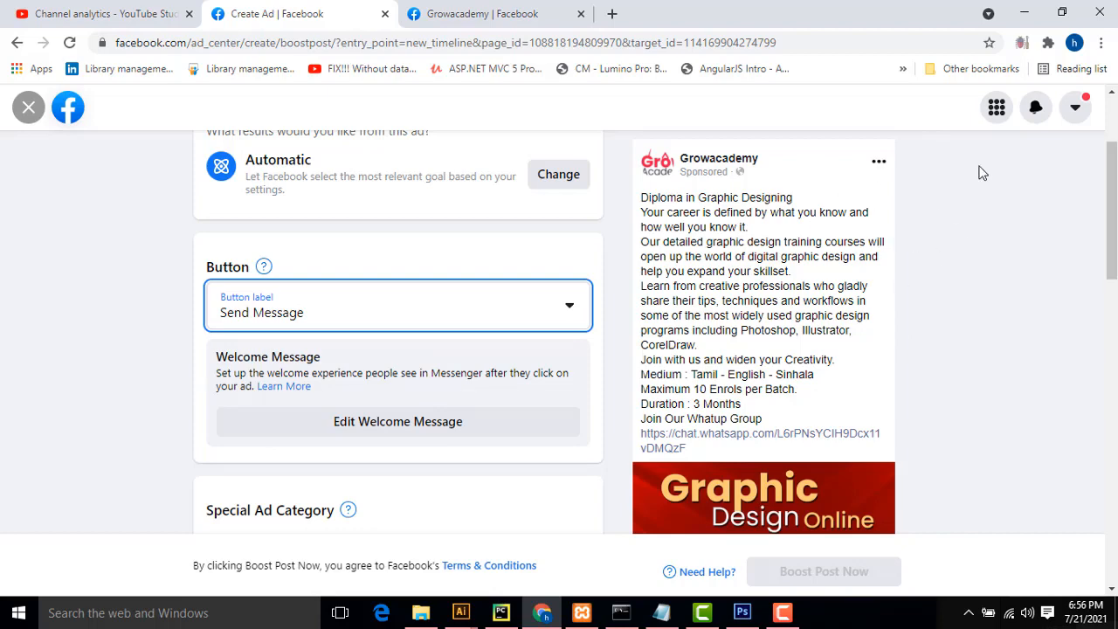
{"action": "scroll", "coordinate": [984, 220], "scroll_direction": "down", "scroll_amount": 6}
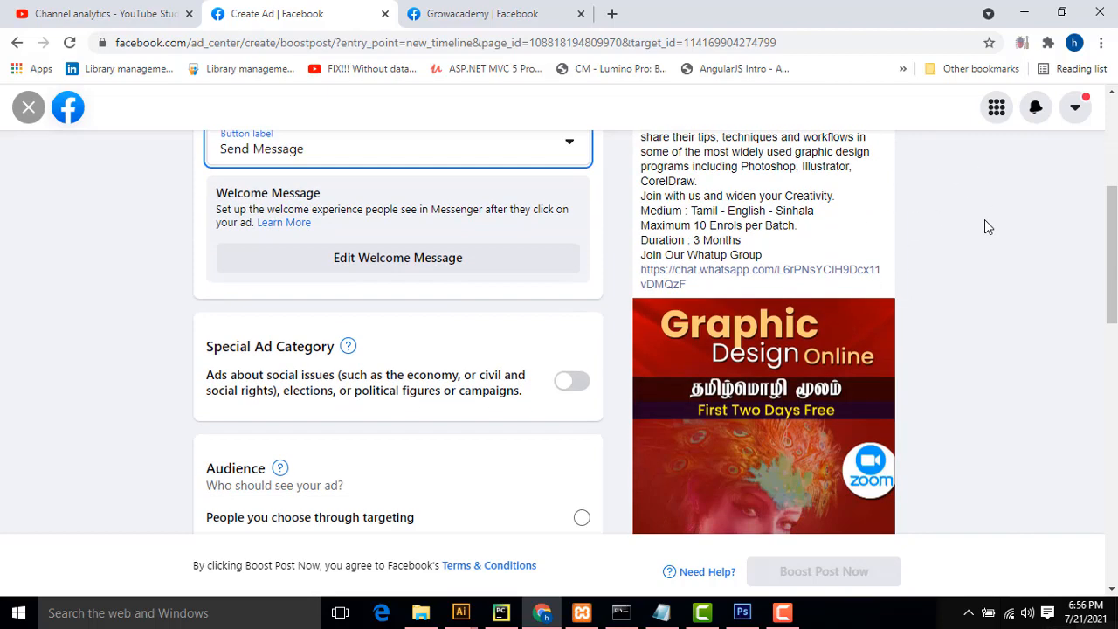
{"action": "scroll", "coordinate": [982, 226], "scroll_direction": "down", "scroll_amount": 2}
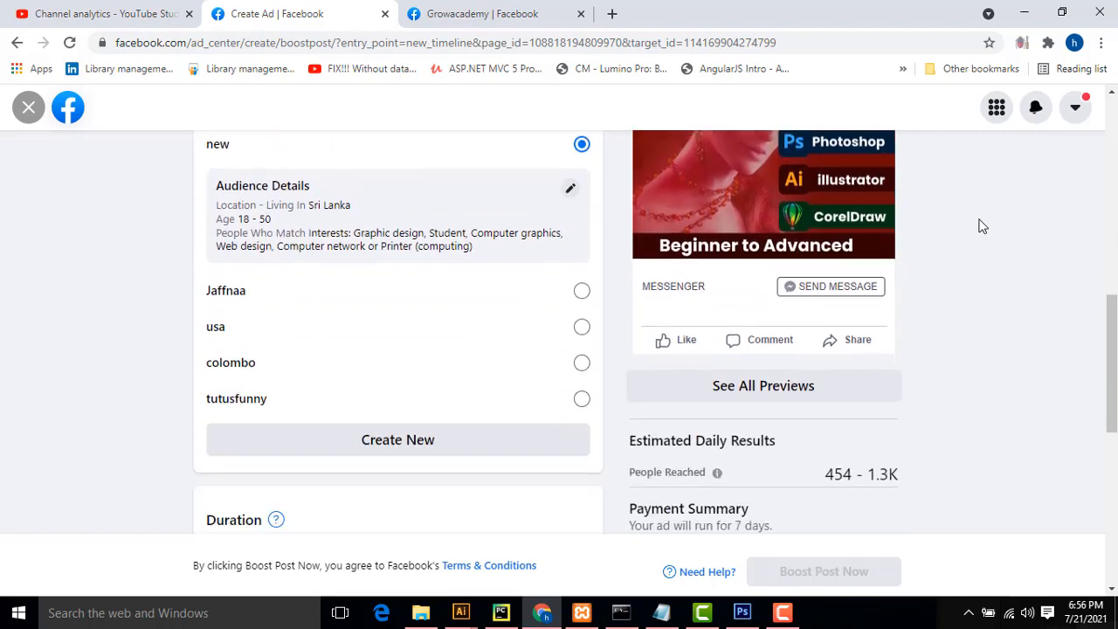
{"action": "scroll", "coordinate": [1061, 204], "scroll_direction": "up", "scroll_amount": 2}
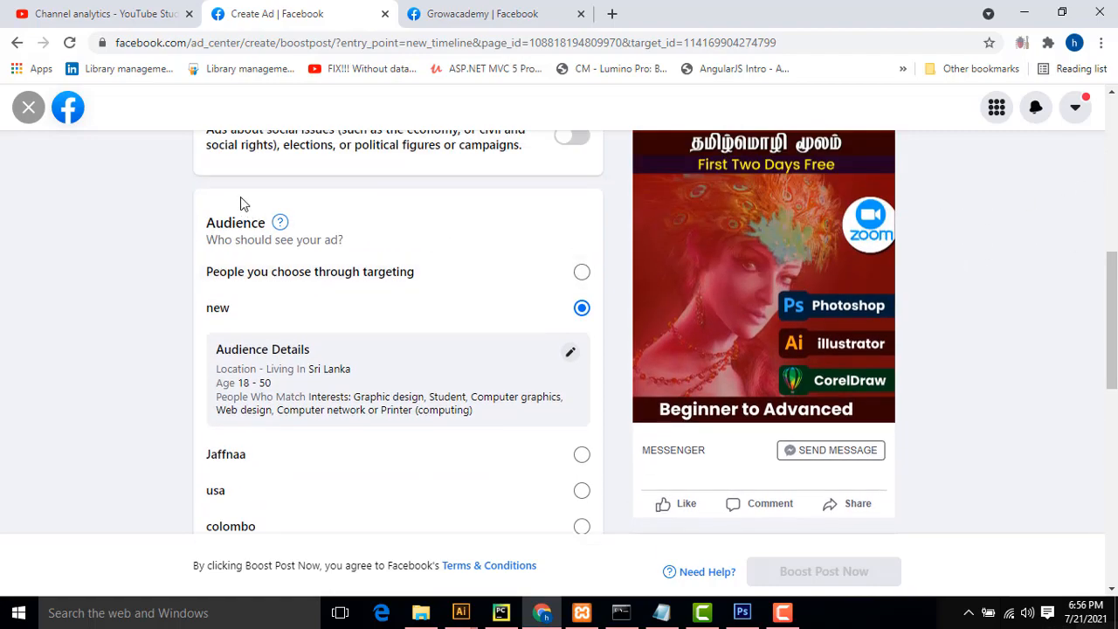
{"action": "scroll", "coordinate": [241, 199], "scroll_direction": "up", "scroll_amount": 4}
{"action": "scroll", "coordinate": [349, 187], "scroll_direction": "up", "scroll_amount": 1}
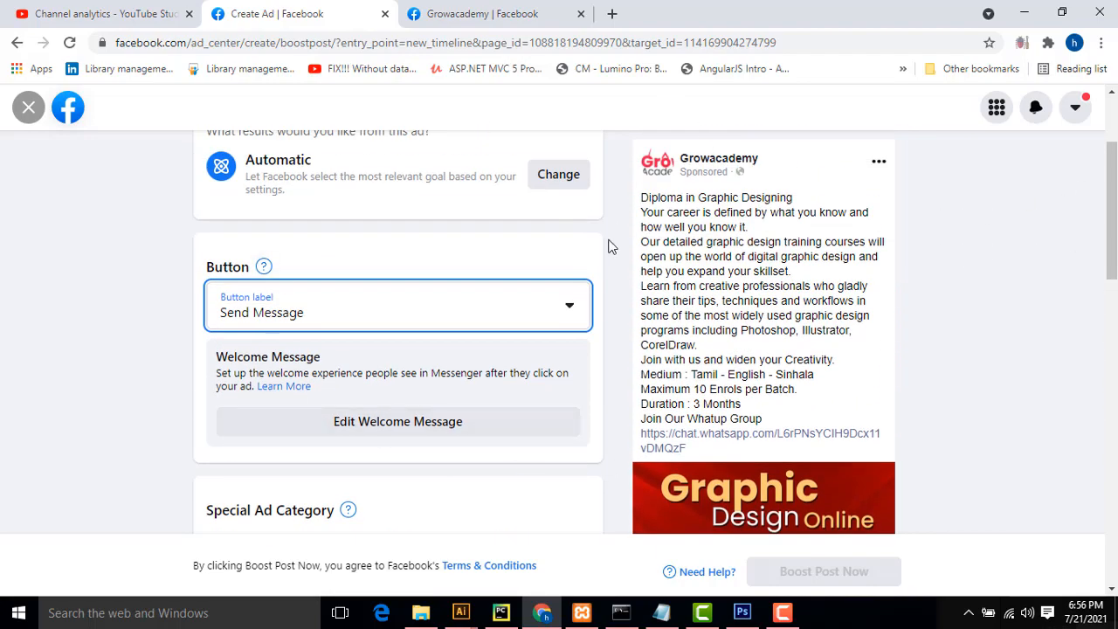
{"action": "scroll", "coordinate": [906, 265], "scroll_direction": "down", "scroll_amount": 7}
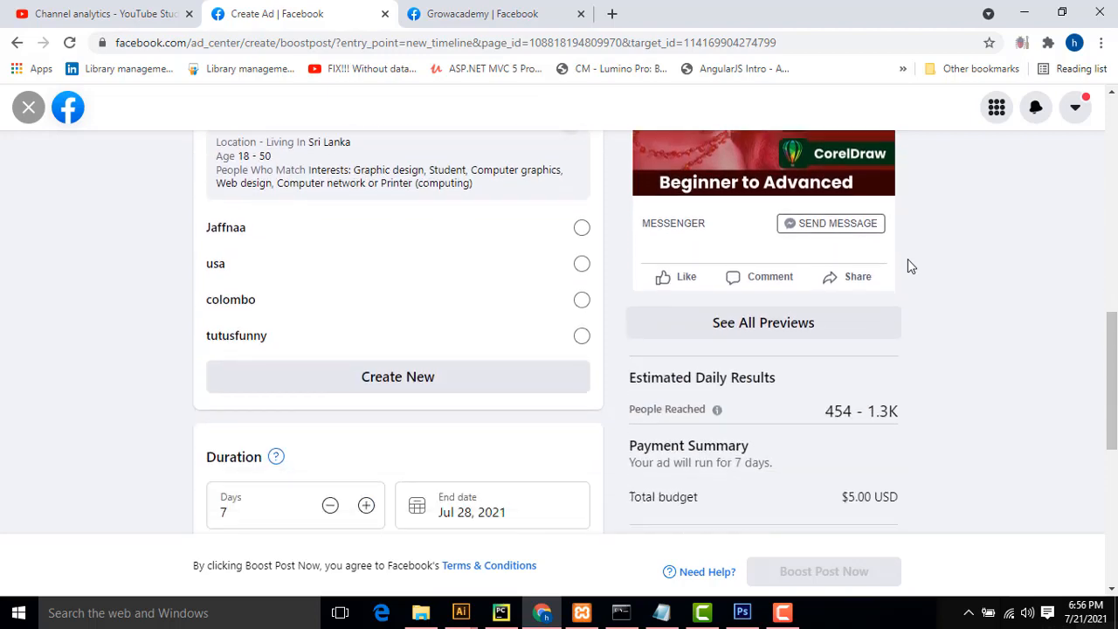
Review the audience section's saved audiences and the selected audience's details alongside the ad preview
{"action": "scroll", "coordinate": [254, 366], "scroll_direction": "up", "scroll_amount": 1}
{"action": "scroll", "coordinate": [254, 366], "scroll_direction": "up", "scroll_amount": 1}
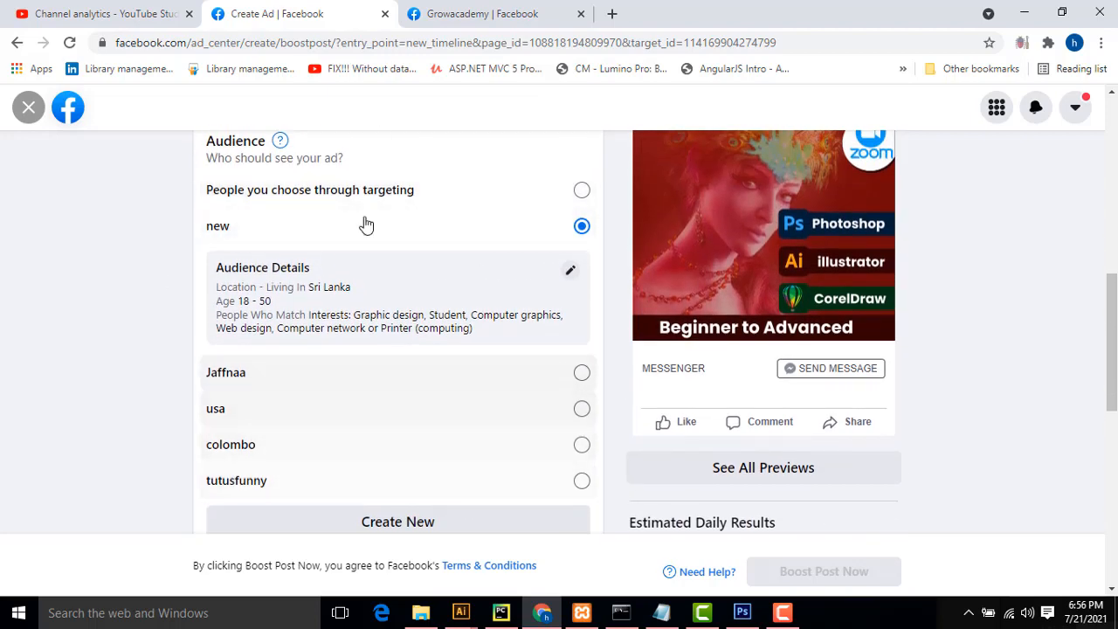
{"action": "scroll", "coordinate": [227, 354], "scroll_direction": "up", "scroll_amount": 1}
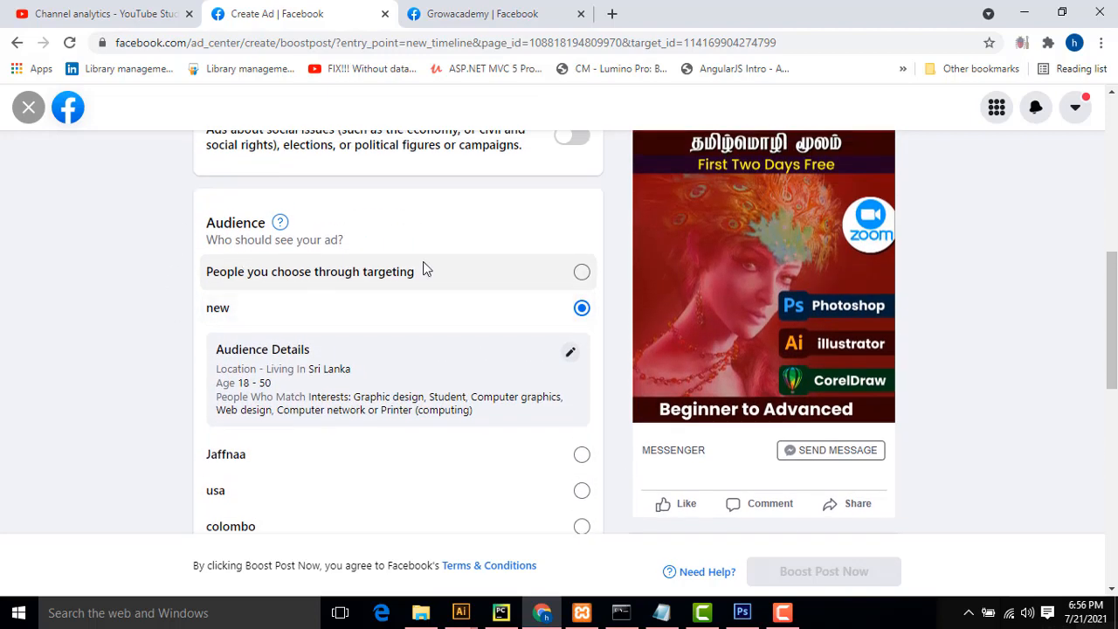
{"action": "double_click", "coordinate": [220, 223]}
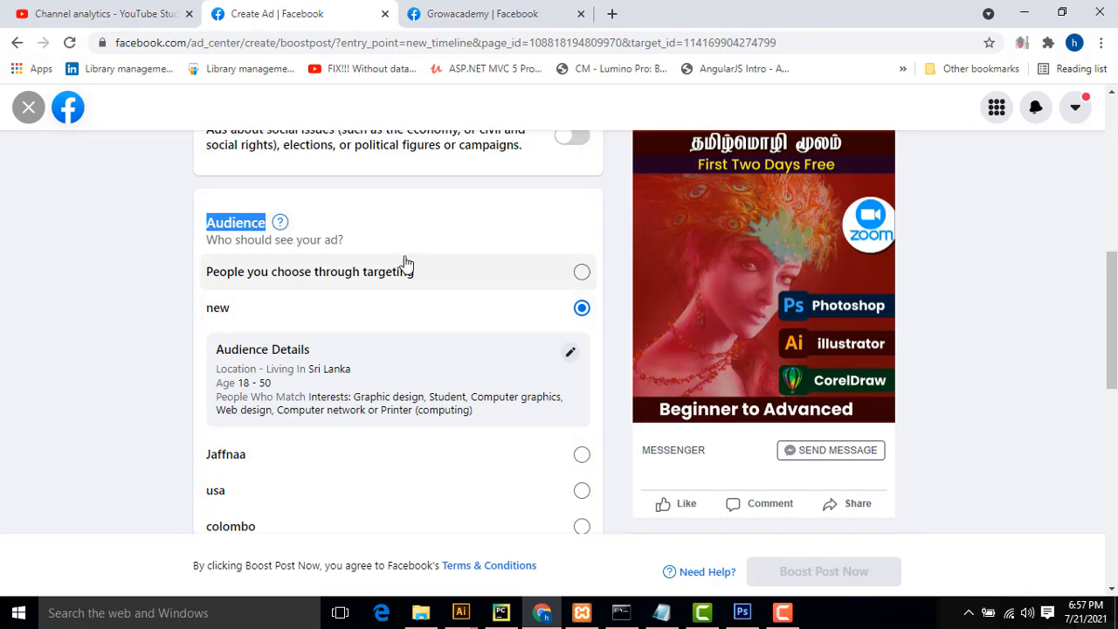
{"action": "scroll", "coordinate": [709, 317], "scroll_direction": "up", "scroll_amount": 2}
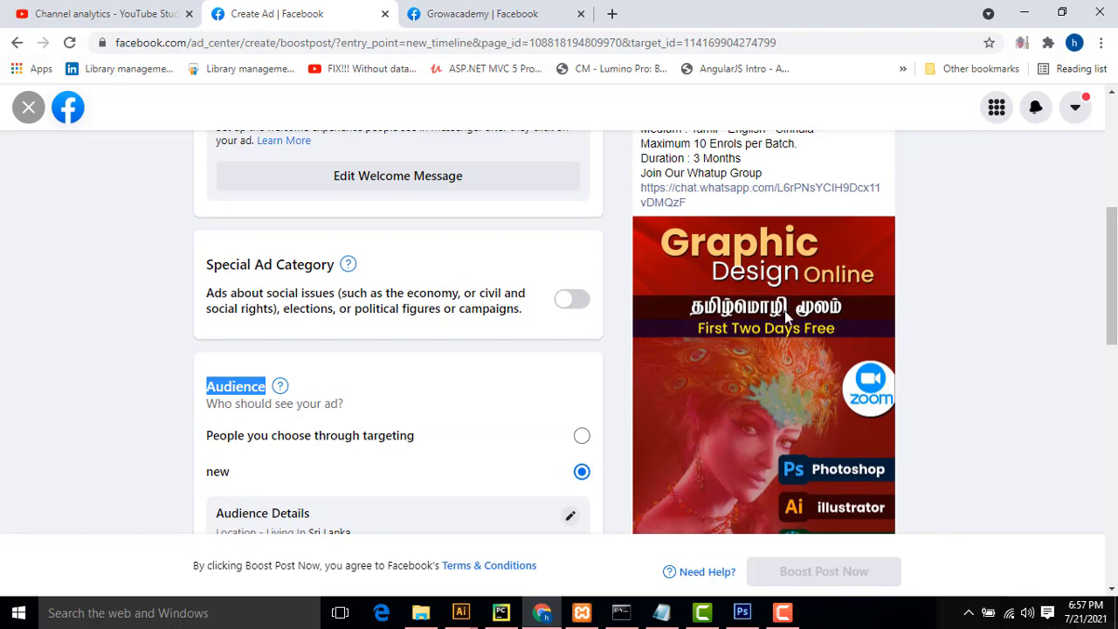
{"action": "scroll", "coordinate": [867, 258], "scroll_direction": "down", "scroll_amount": 4}
{"action": "scroll", "coordinate": [754, 286], "scroll_direction": "up", "scroll_amount": 1}
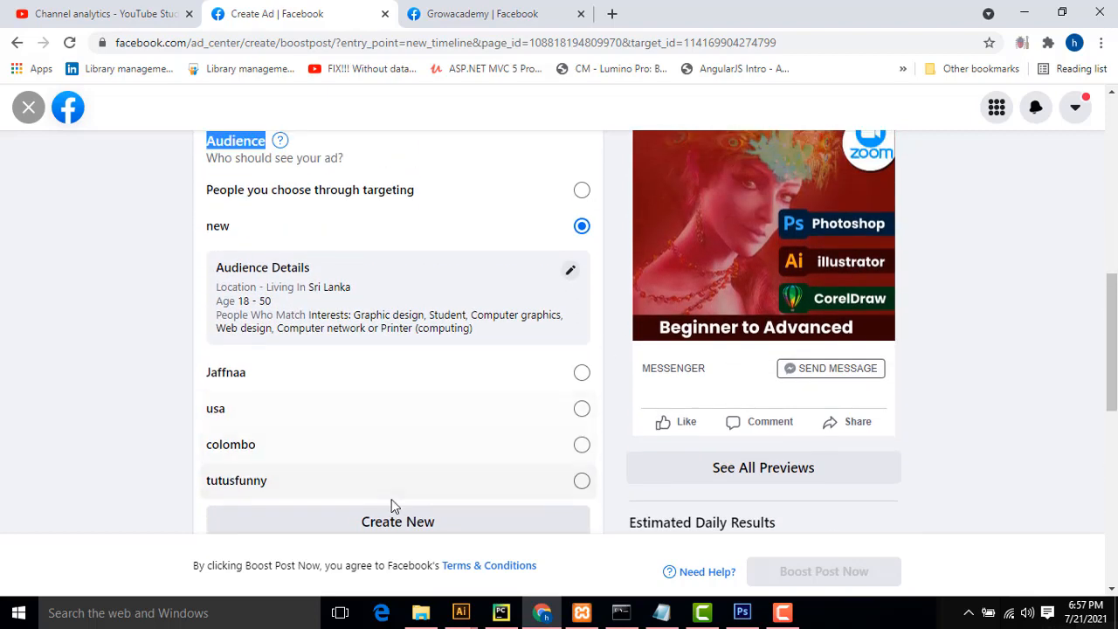
Start a new audience named abc with the gender set to All
{"action": "left_click", "coordinate": [380, 527]}
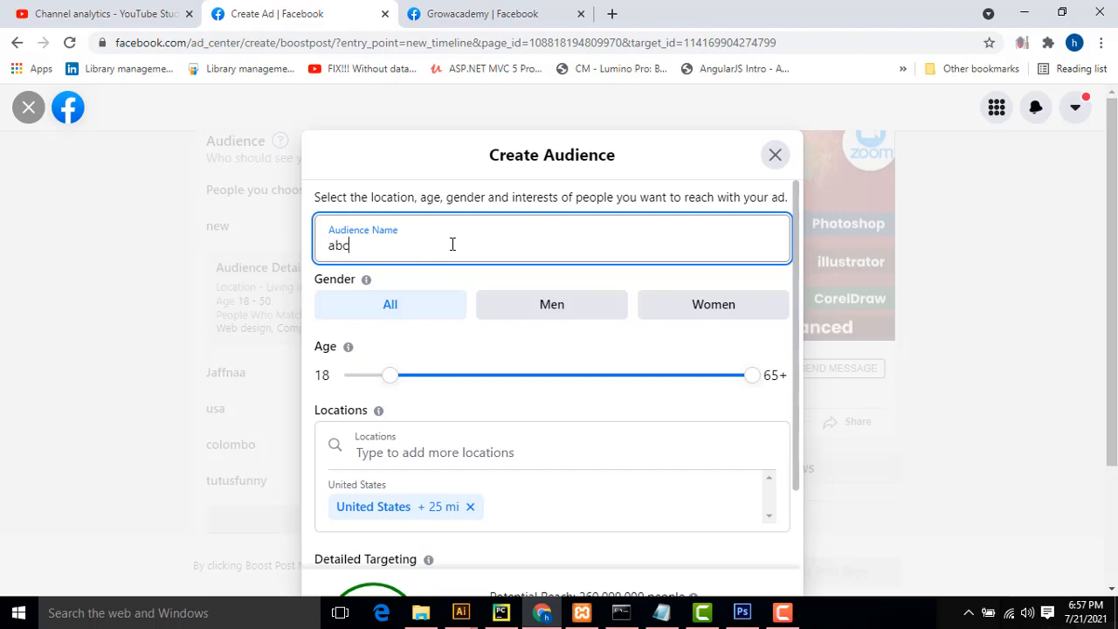
{"action": "double_click", "coordinate": [362, 247]}
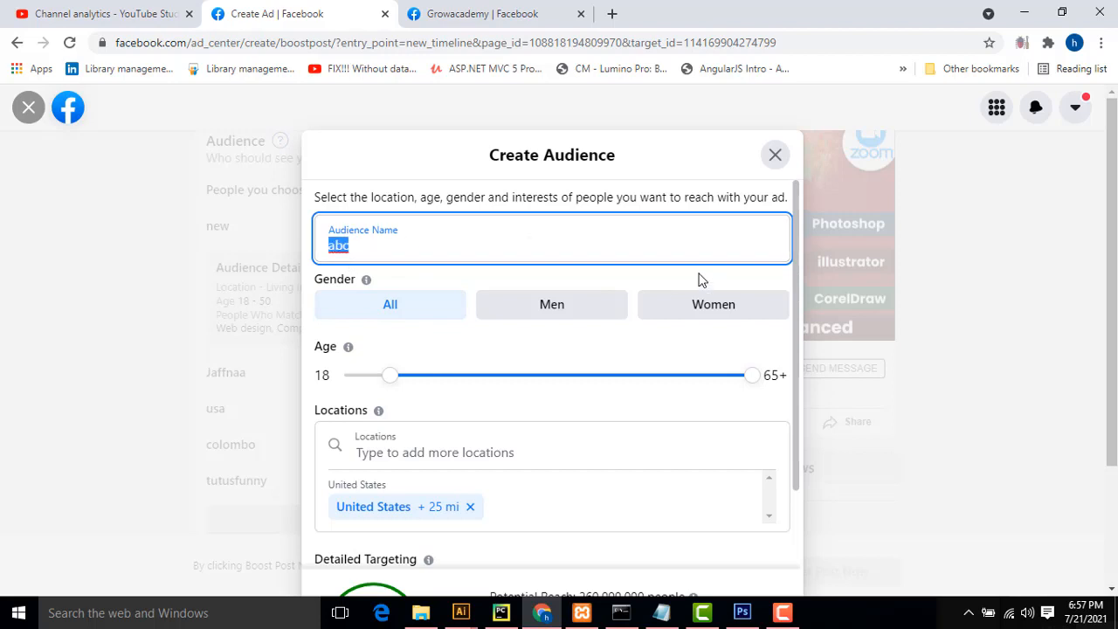
{"action": "scroll", "coordinate": [745, 282], "scroll_direction": "down", "scroll_amount": 1}
{"action": "scroll", "coordinate": [750, 320], "scroll_direction": "up", "scroll_amount": 1}
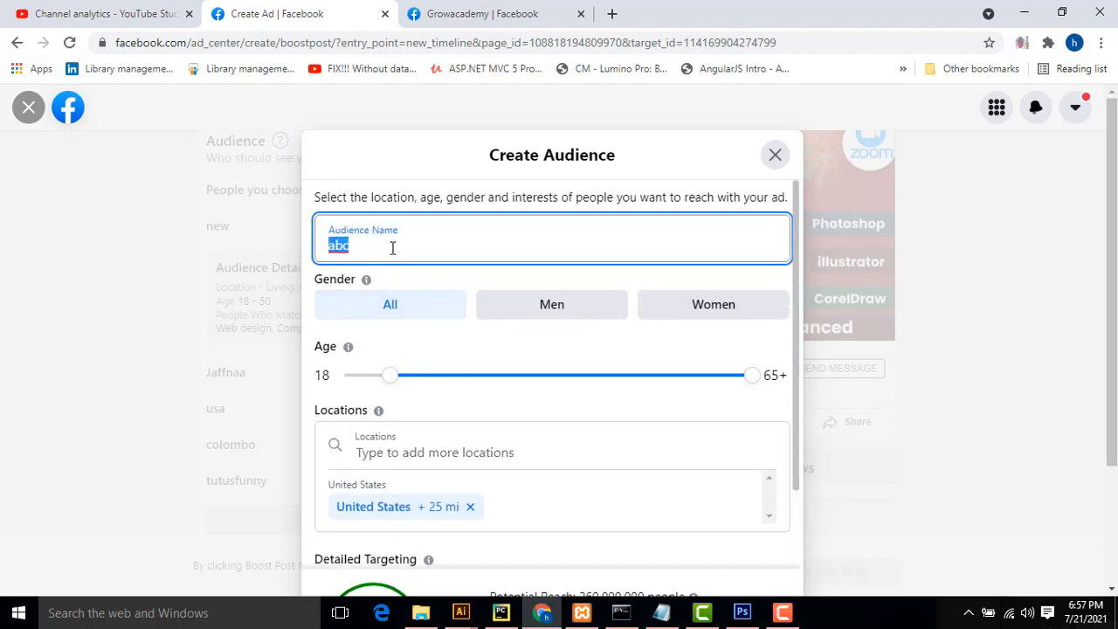
{"action": "scroll", "coordinate": [900, 274], "scroll_direction": "down", "scroll_amount": 2}
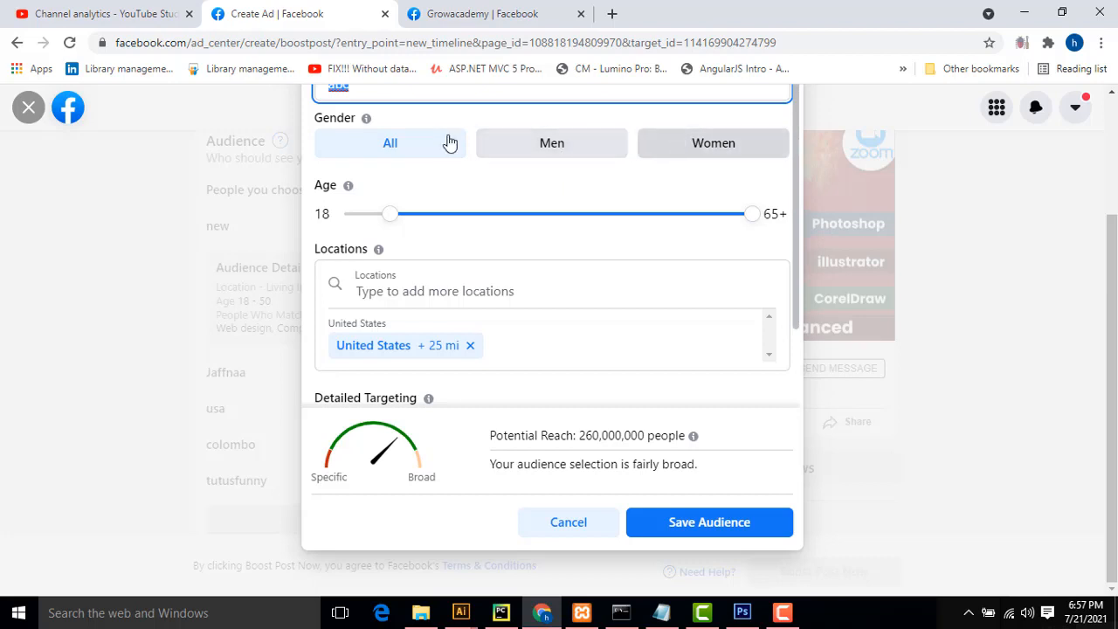
{"action": "left_click", "coordinate": [401, 155]}
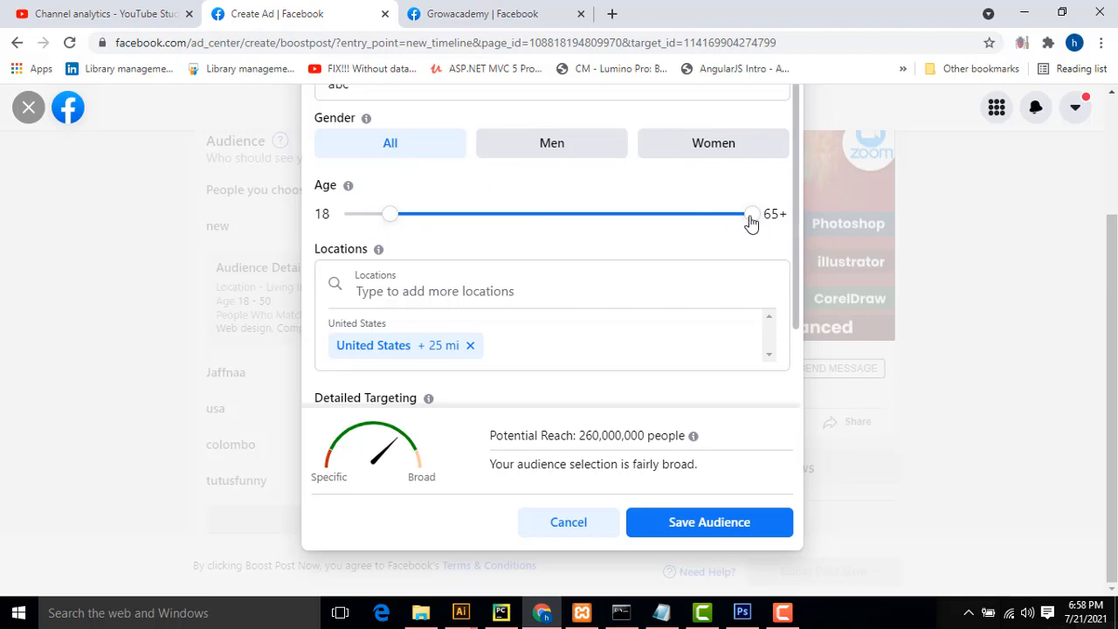
Set the new audience's maximum age to 50
{"action": "left_click_drag", "start_coordinate": [766, 215], "coordinate": [781, 214]}
{"action": "left_click_drag", "start_coordinate": [757, 227], "coordinate": [754, 225]}
{"action": "left_click_drag", "start_coordinate": [745, 225], "coordinate": [636, 222]}
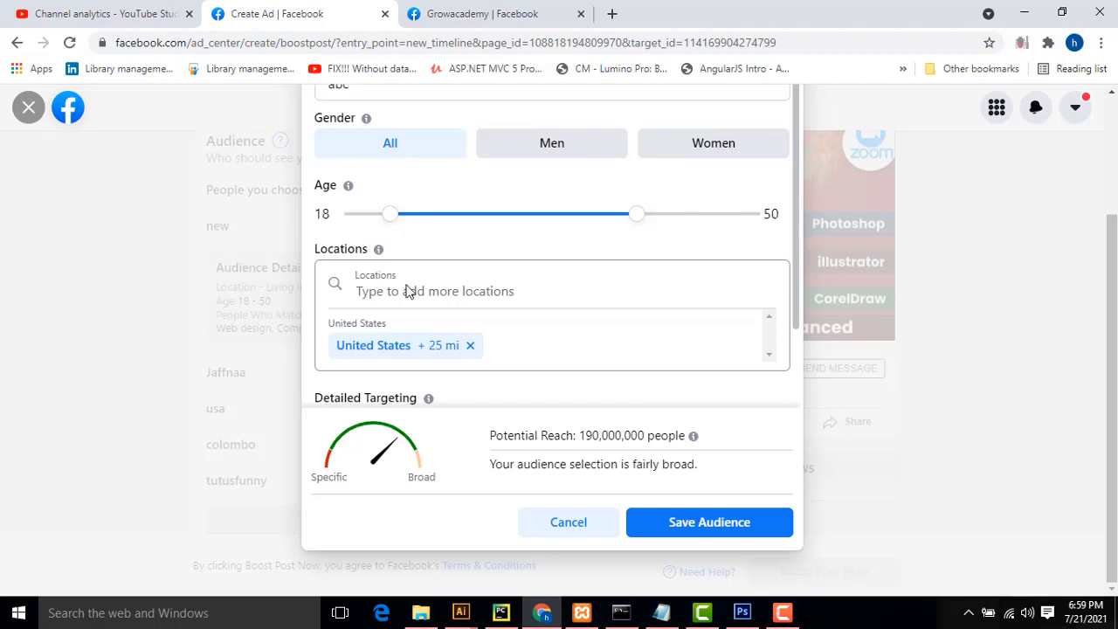
Add Sri Lanka to the new audience's locations
{"action": "left_click", "coordinate": [408, 291]}
{"action": "left_click", "coordinate": [455, 148]}
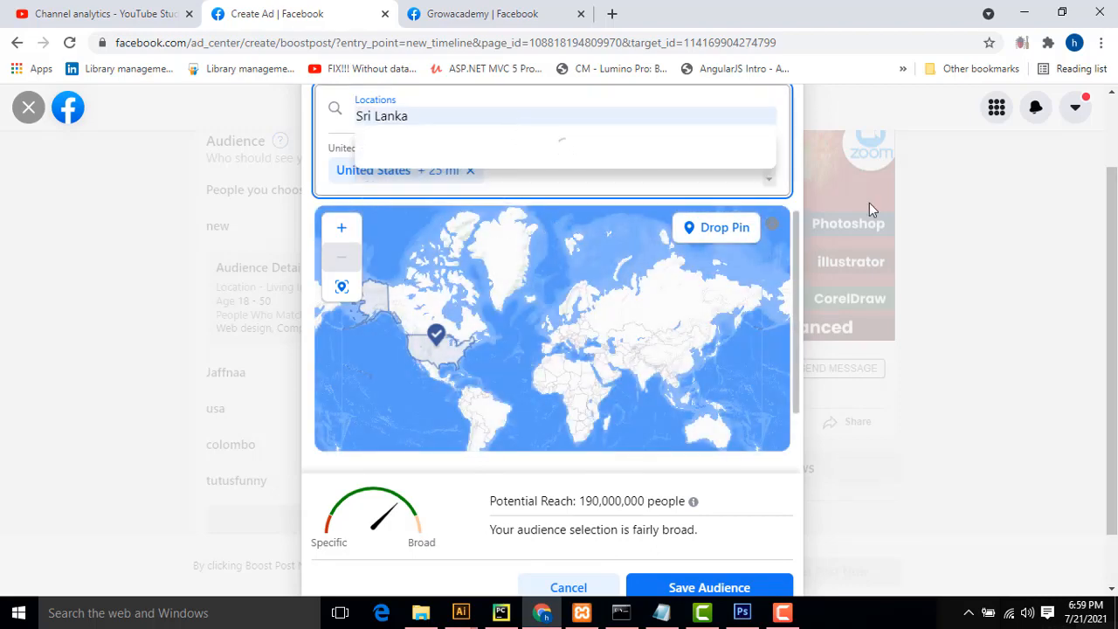
{"action": "left_click", "coordinate": [476, 243]}
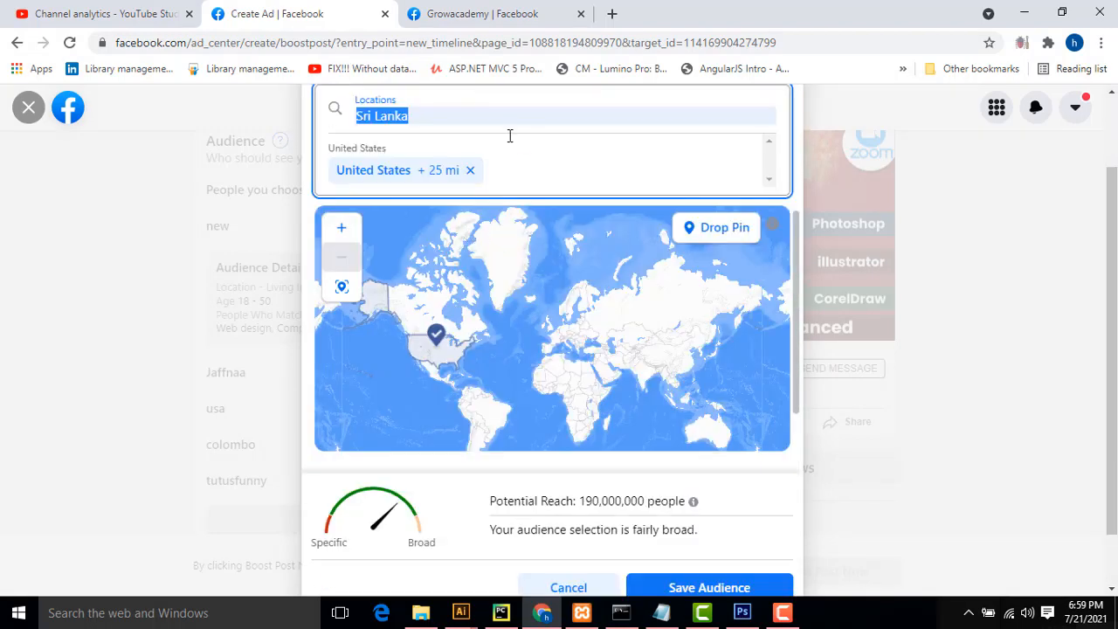
{"action": "scroll", "coordinate": [472, 219], "scroll_direction": "up", "scroll_amount": 2}
{"action": "left_click", "coordinate": [442, 278]}
{"action": "key", "text": "Return"}
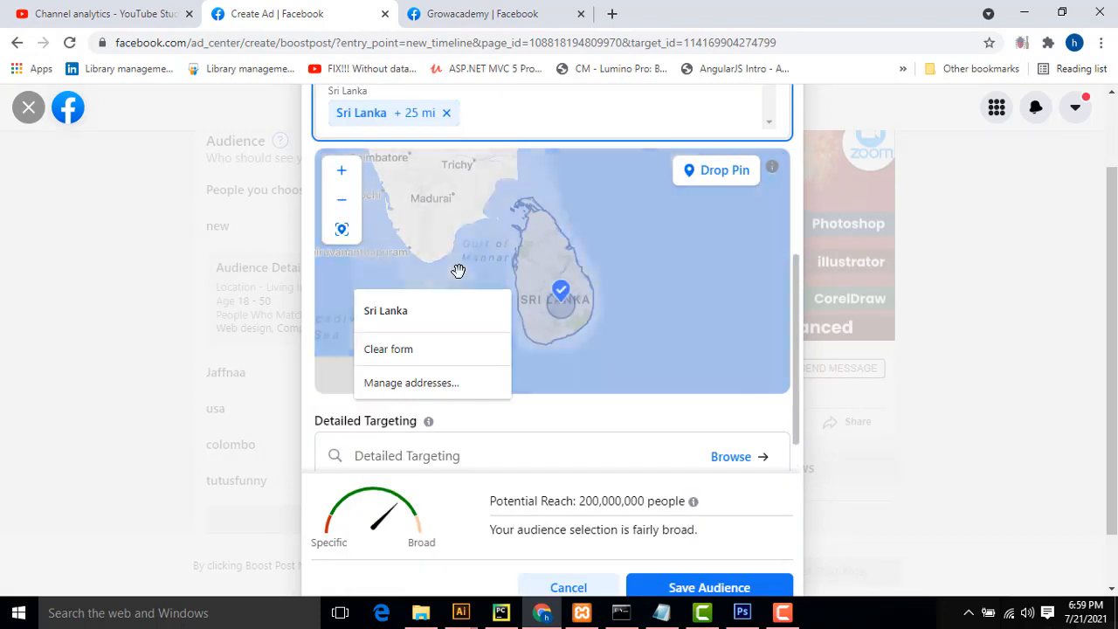
Zoom the location map in around Sri Lanka and remove both Sri Lanka and United States from the audience's locations
{"action": "scroll", "coordinate": [543, 166], "scroll_direction": "up", "scroll_amount": 2}
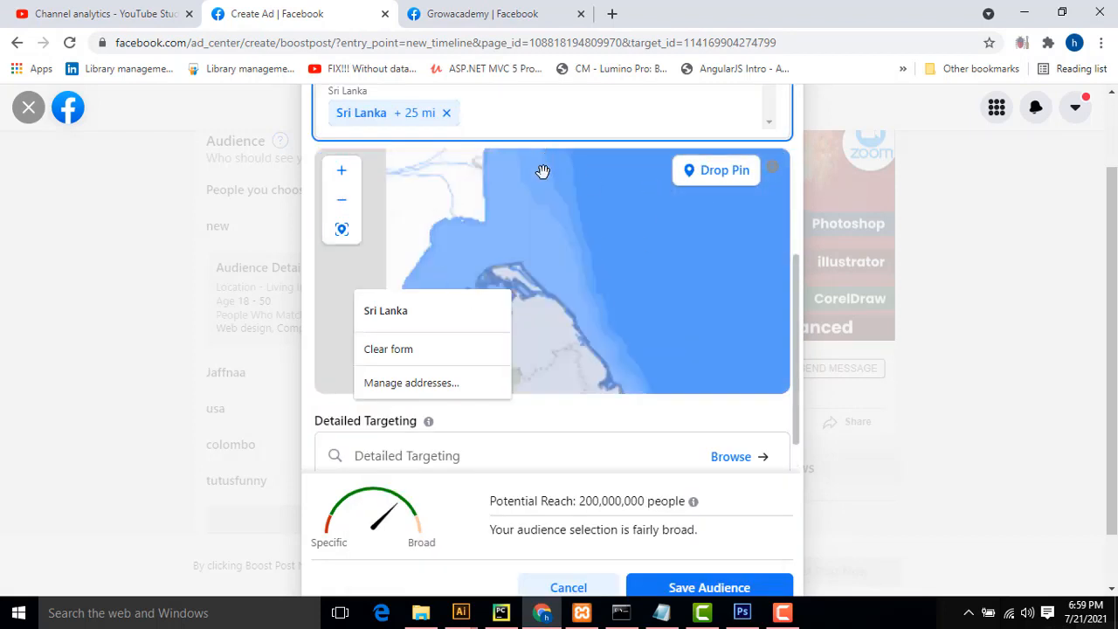
{"action": "scroll", "coordinate": [576, 262], "scroll_direction": "up", "scroll_amount": 3}
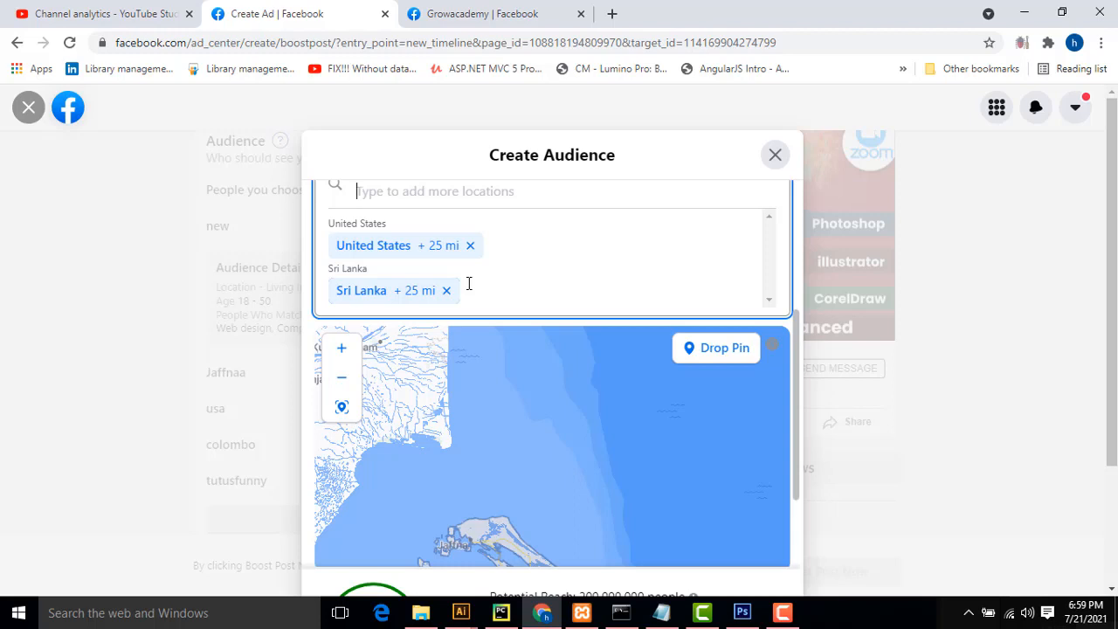
{"action": "scroll", "coordinate": [459, 297], "scroll_direction": "up", "scroll_amount": 2}
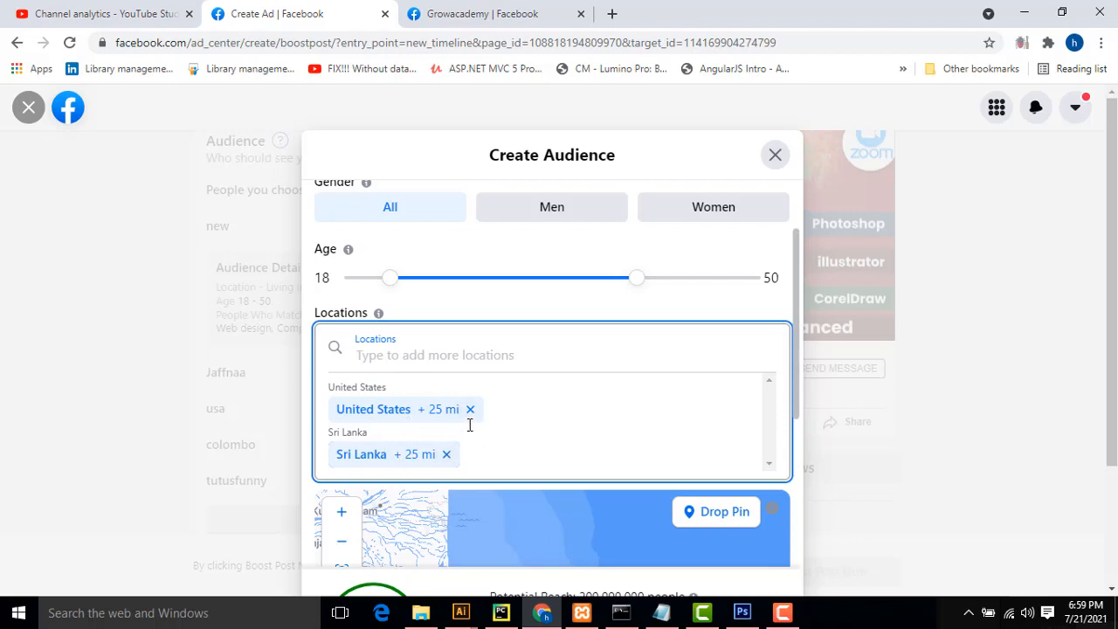
{"action": "left_click", "coordinate": [446, 454]}
{"action": "left_click", "coordinate": [470, 408]}
Search the audience locations for "chennai", correcting the spelling from "chinn" and "channai"
{"action": "scroll", "coordinate": [428, 367], "scroll_direction": "down", "scroll_amount": 3}
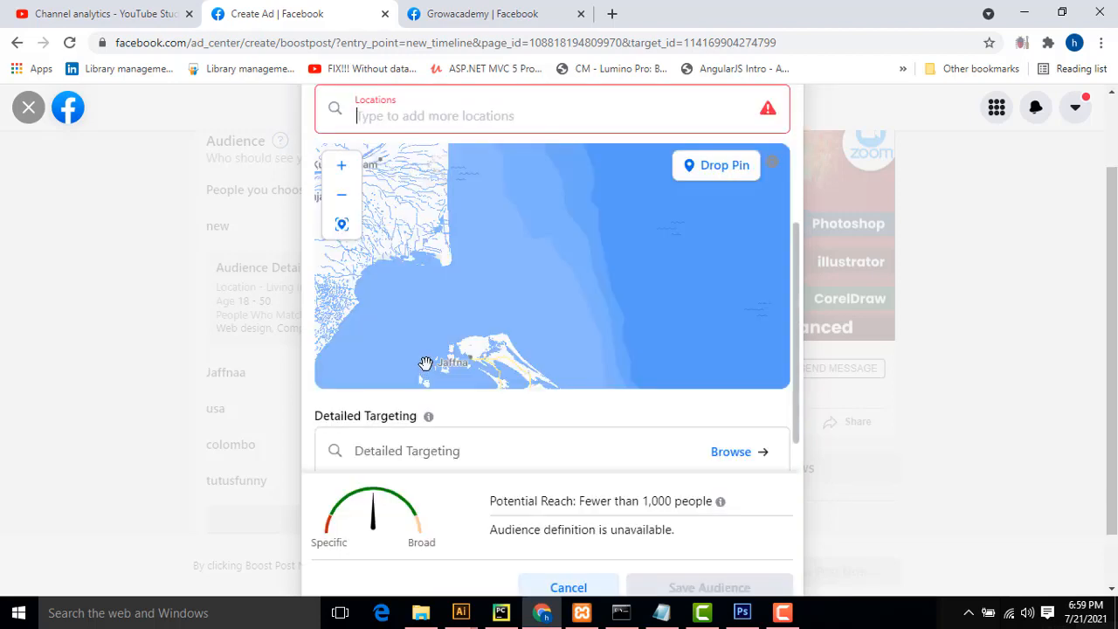
{"action": "type", "text": "c"}
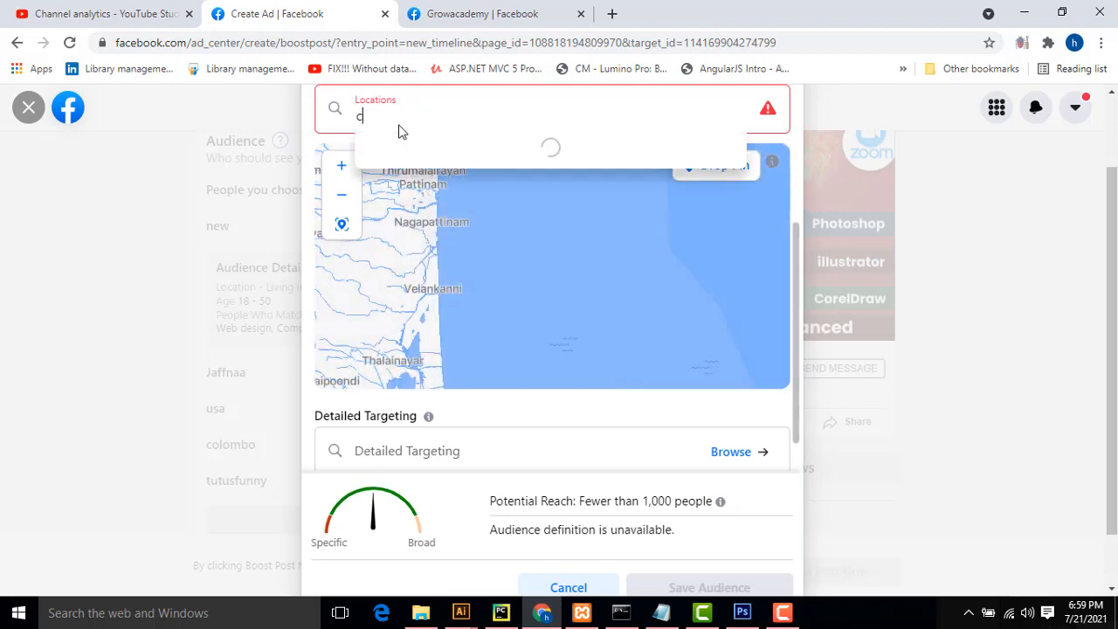
{"action": "type", "text": "h"}
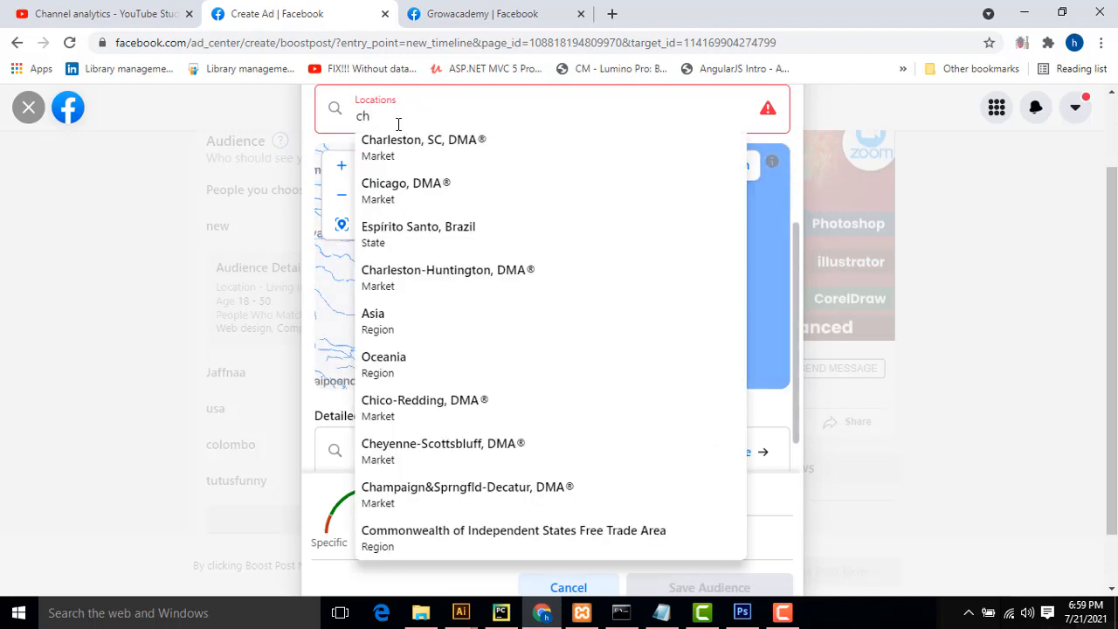
{"action": "type", "text": "inn"}
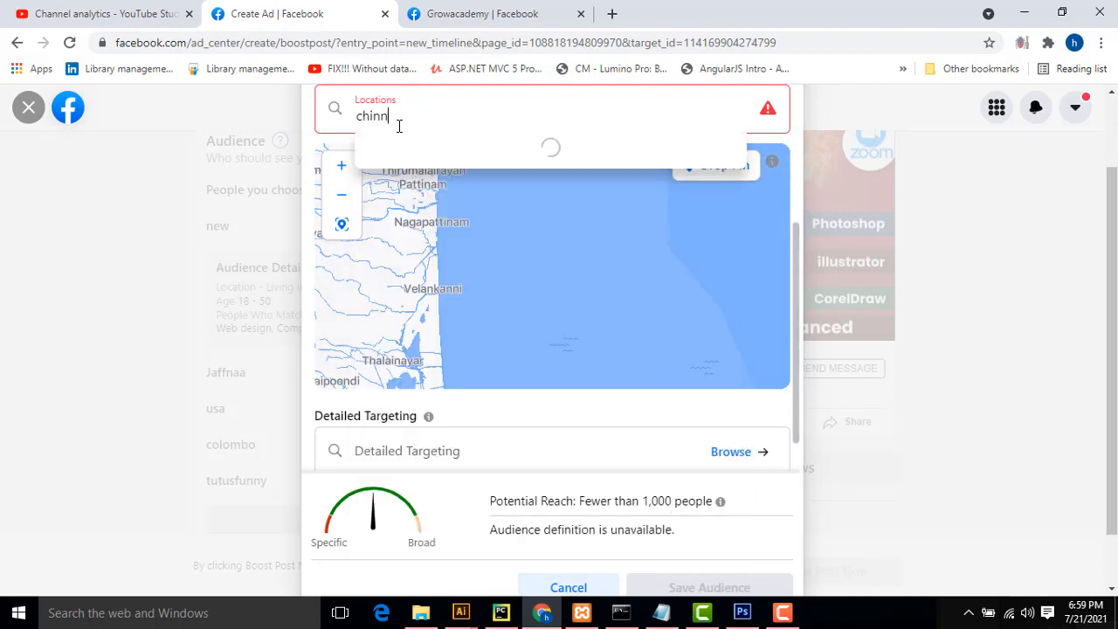
{"action": "key", "text": "BackSpace"}
{"action": "key", "text": "BackSpace"}
{"action": "key", "text": "BackSpace"}
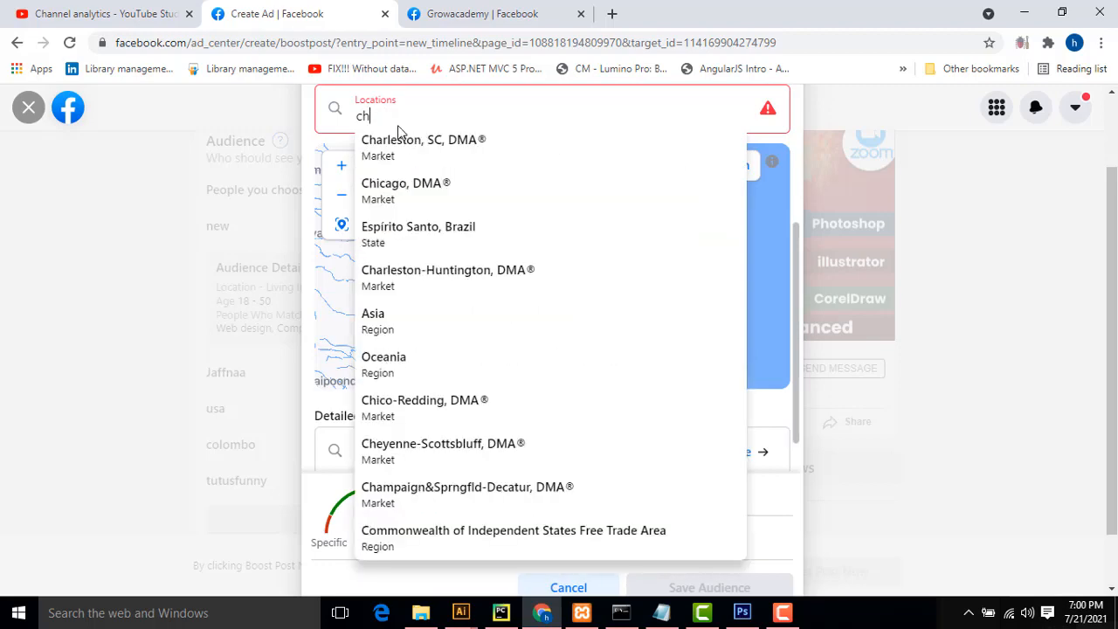
{"action": "type", "text": "a"}
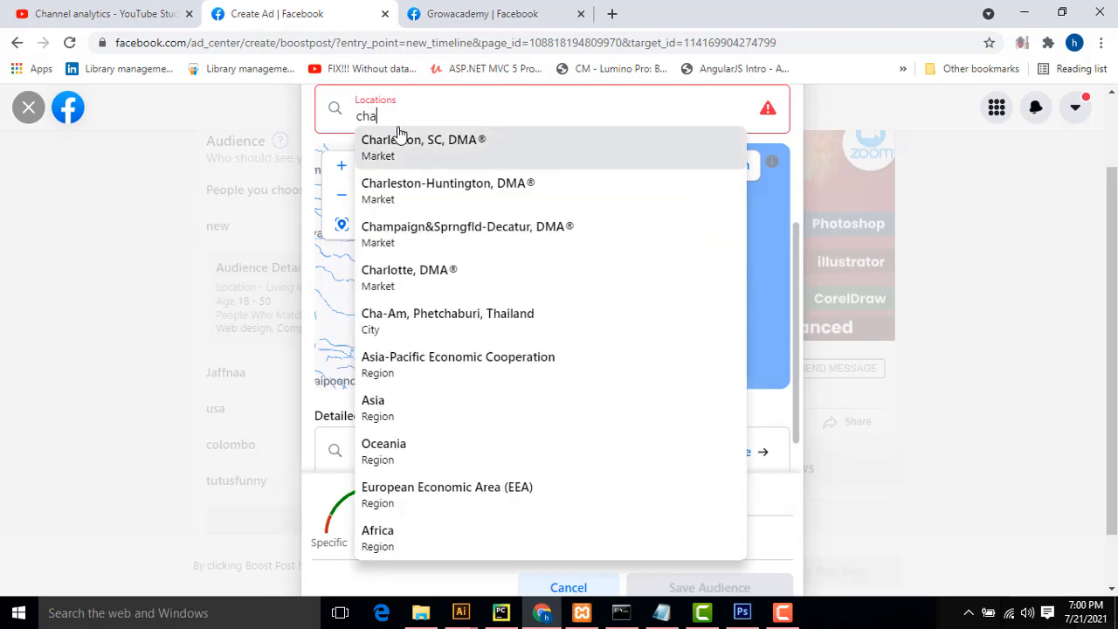
{"action": "type", "text": "n"}
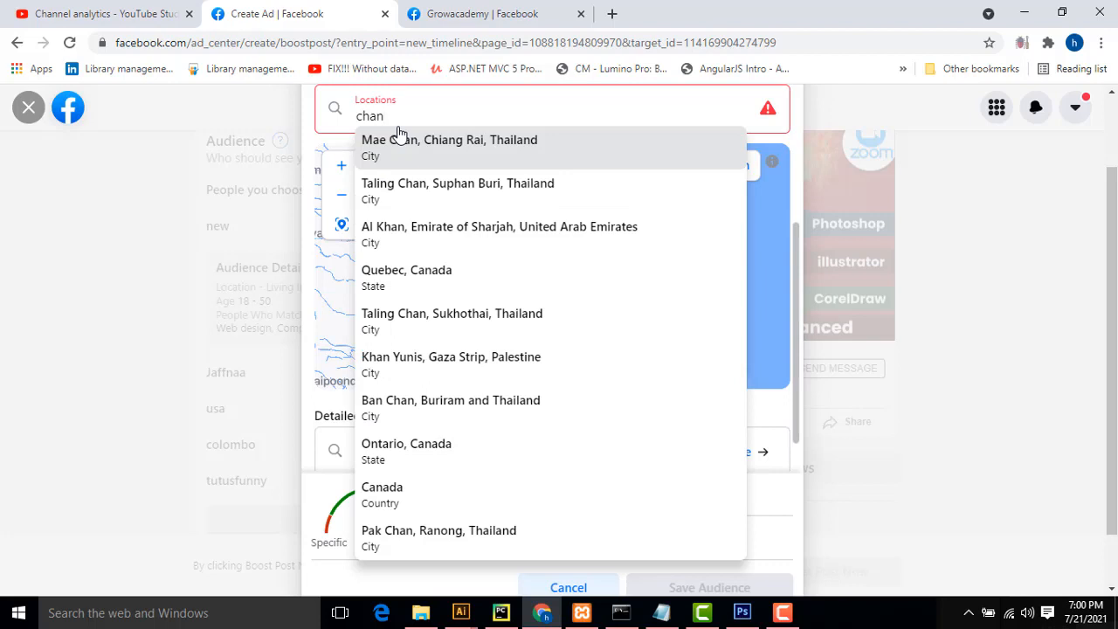
{"action": "type", "text": "n"}
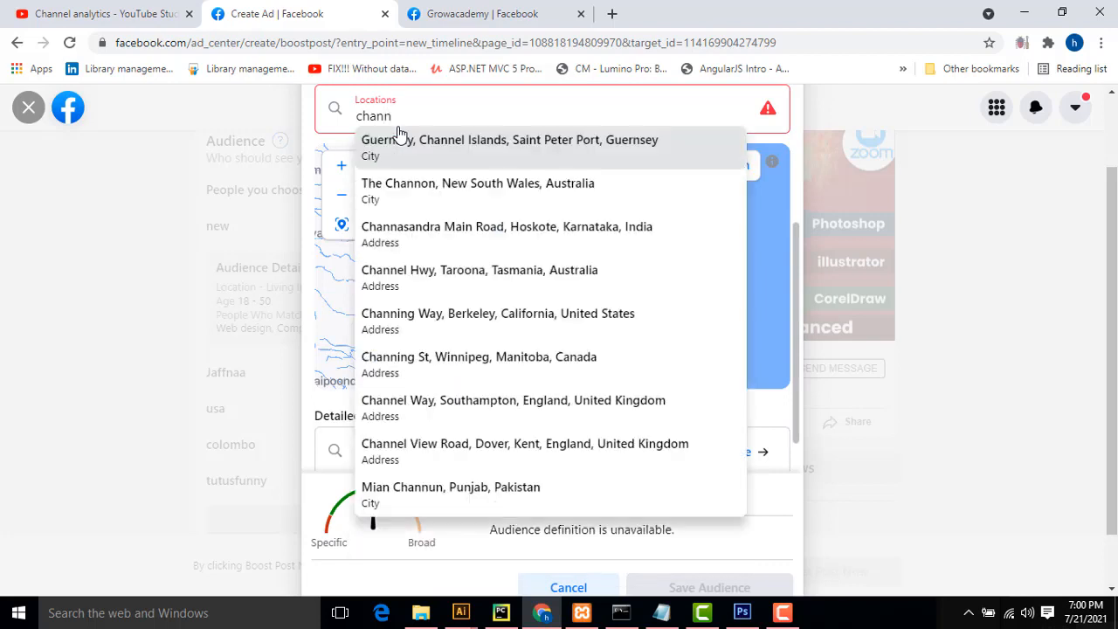
{"action": "type", "text": "a"}
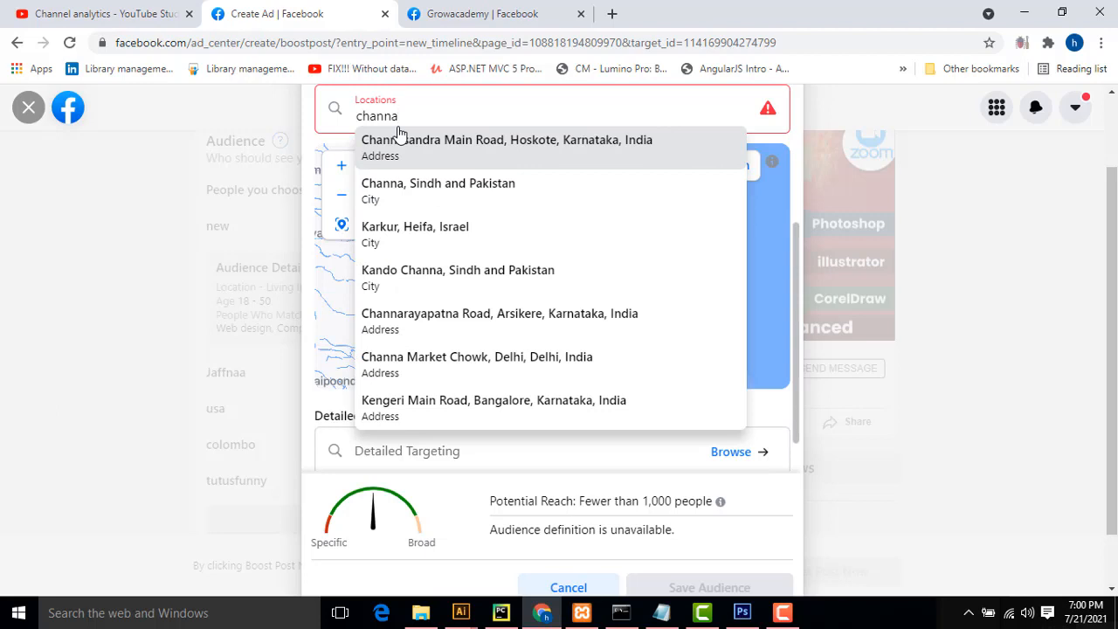
{"action": "type", "text": "i"}
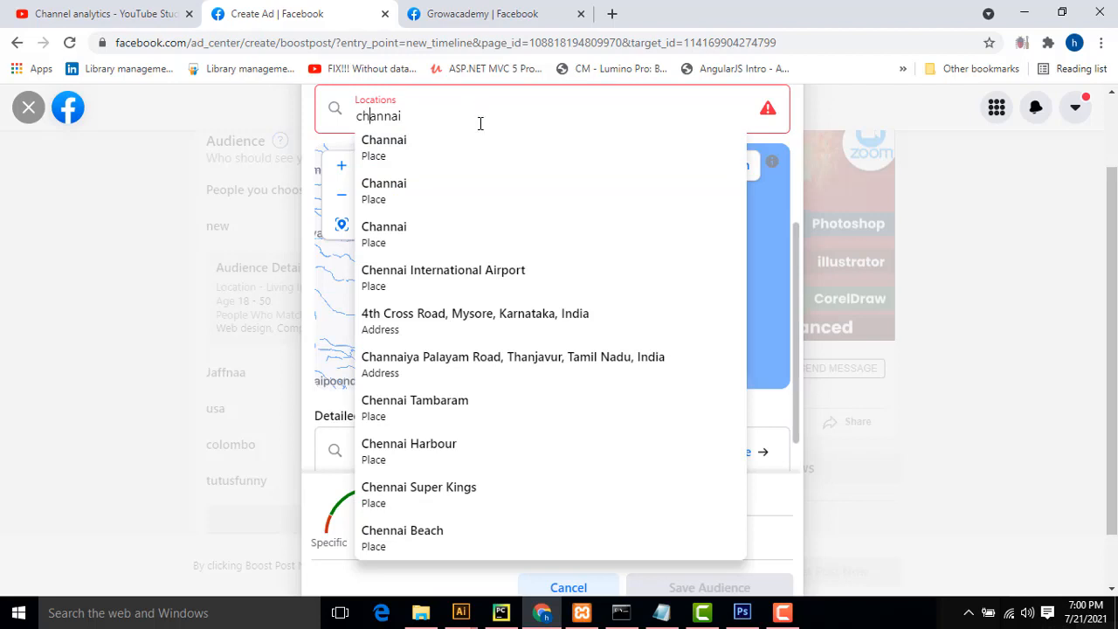
{"action": "left_click", "coordinate": [374, 115]}
{"action": "key", "text": "BackSpace"}
{"action": "type", "text": "e"}
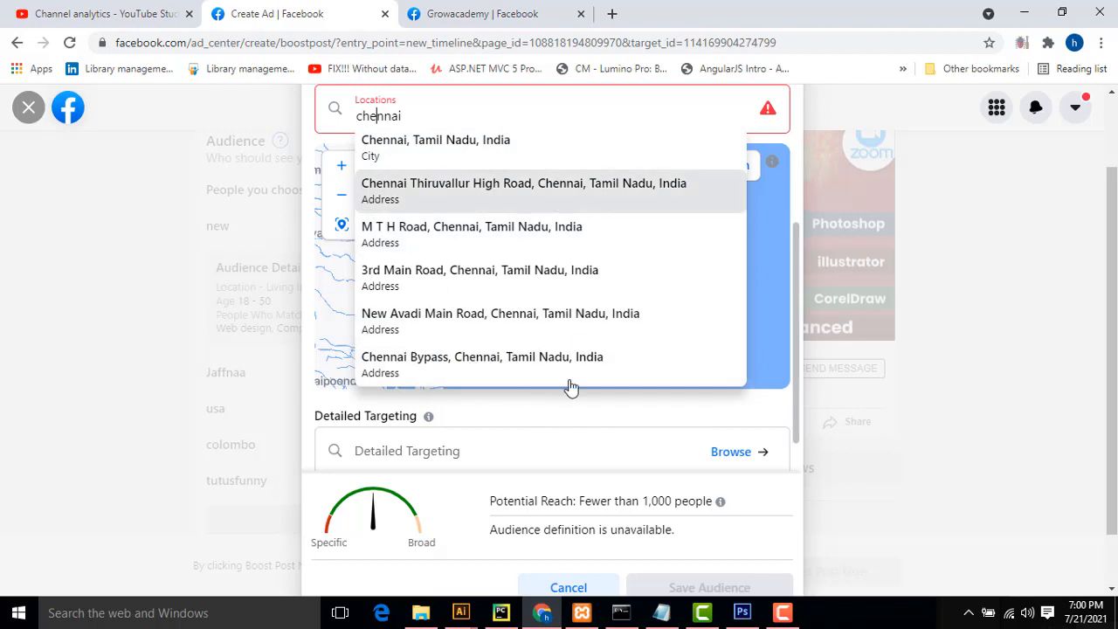
Close the audience editor and discard the unsaved abc audience
{"action": "left_click", "coordinate": [941, 258]}
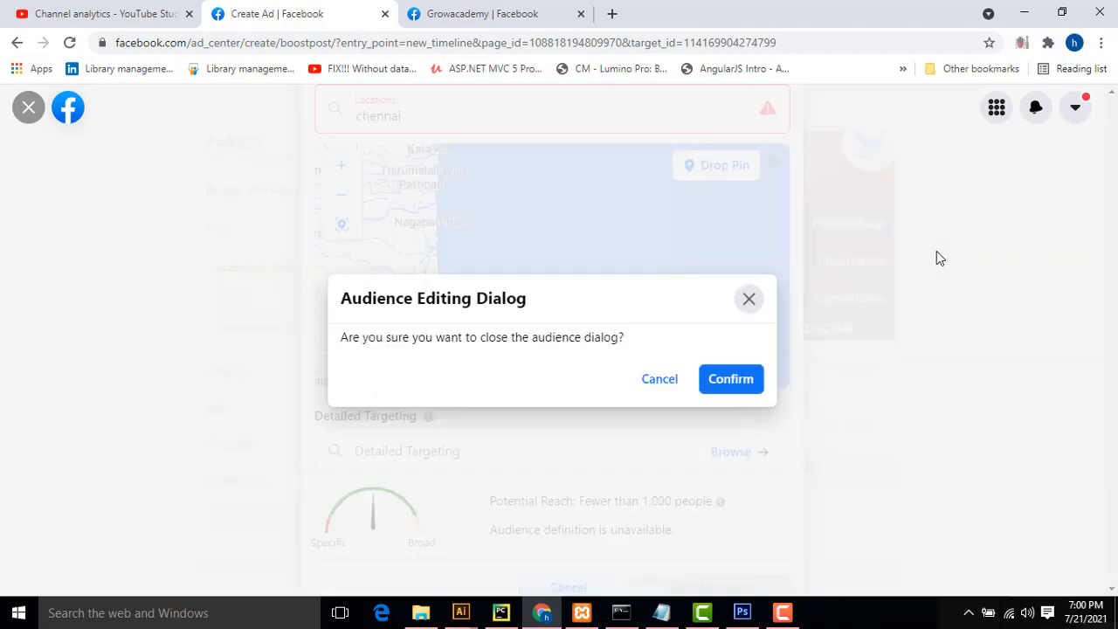
{"action": "left_click", "coordinate": [651, 388]}
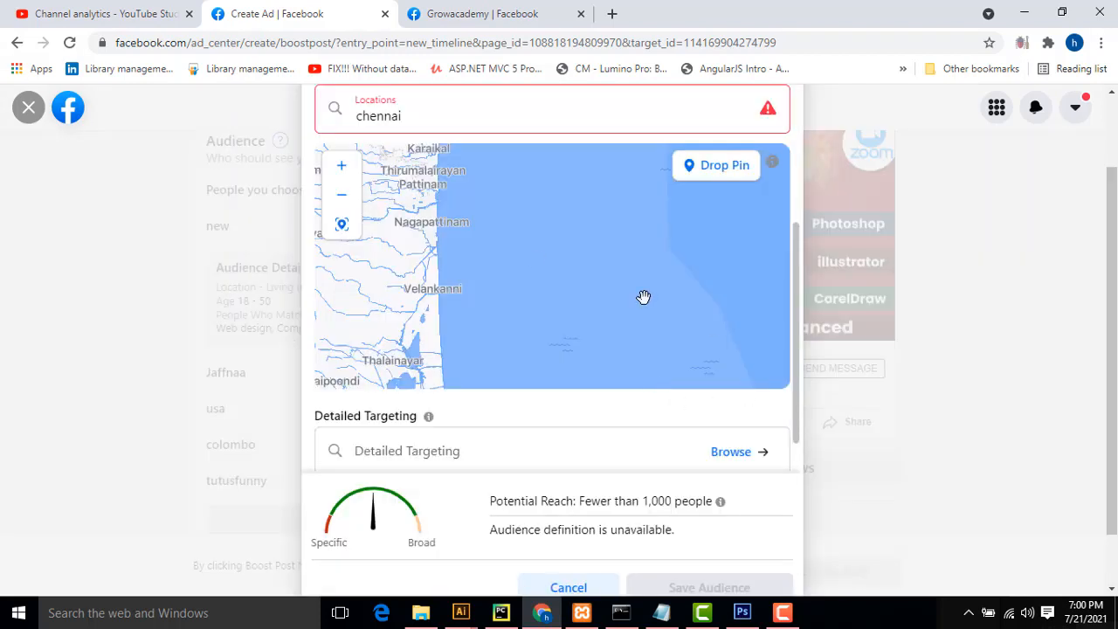
{"action": "left_click", "coordinate": [946, 398]}
{"action": "left_click", "coordinate": [754, 393]}
Open a blank new audience form and look over its gender, age, location and detailed targeting settings
{"action": "scroll", "coordinate": [519, 349], "scroll_direction": "up", "scroll_amount": 2}
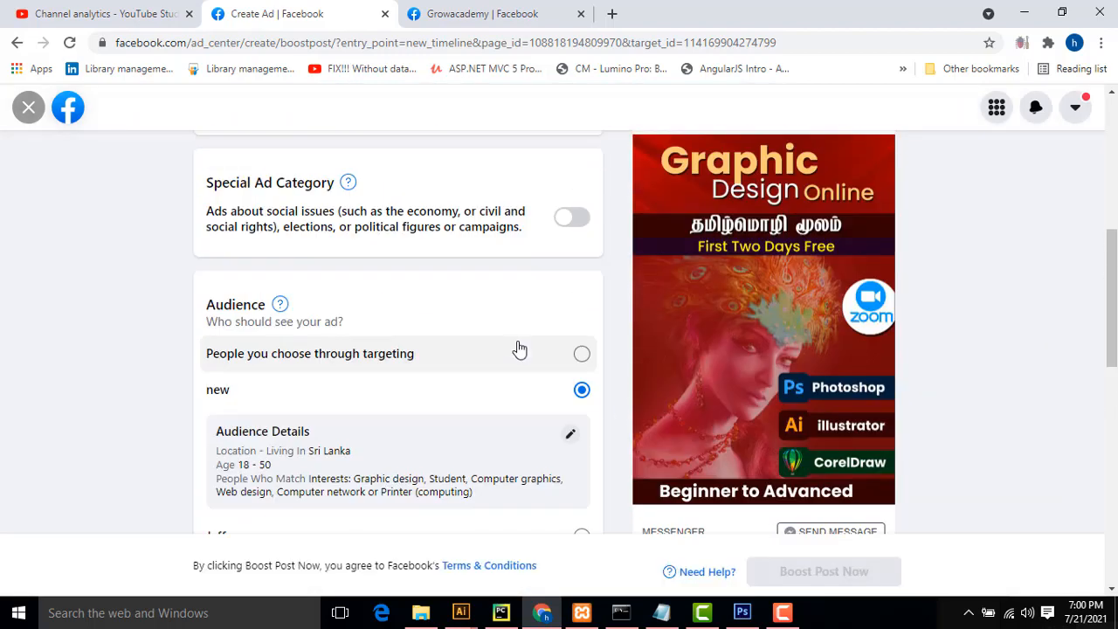
{"action": "scroll", "coordinate": [519, 349], "scroll_direction": "down", "scroll_amount": 1}
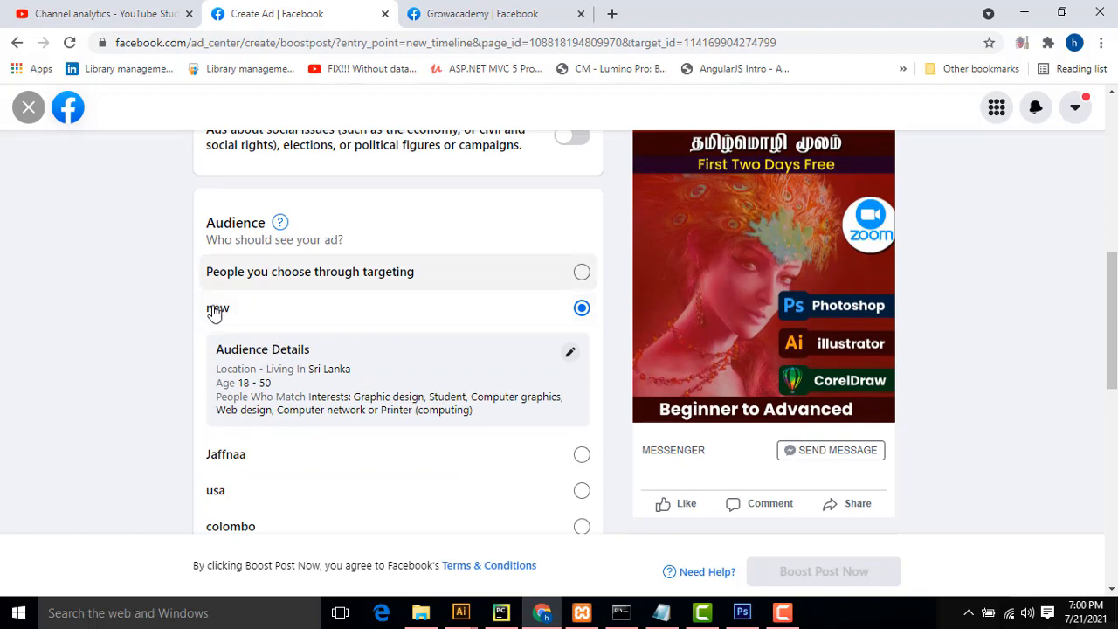
{"action": "scroll", "coordinate": [350, 358], "scroll_direction": "down", "scroll_amount": 2}
{"action": "left_click", "coordinate": [399, 460]}
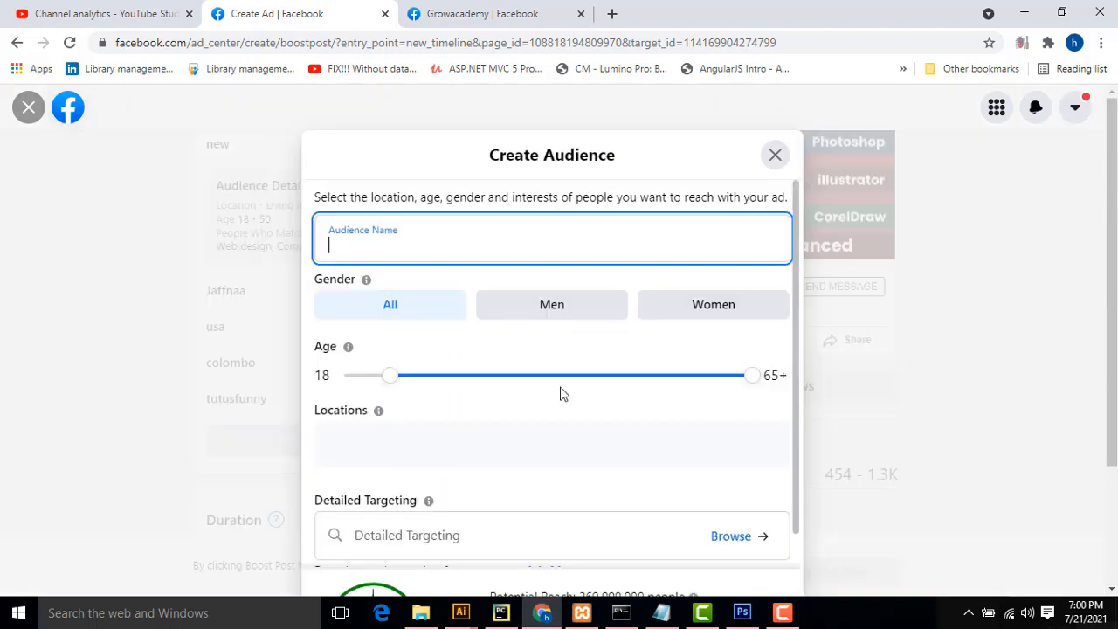
{"action": "scroll", "coordinate": [739, 332], "scroll_direction": "down", "scroll_amount": 1}
{"action": "scroll", "coordinate": [564, 130], "scroll_direction": "down", "scroll_amount": 2}
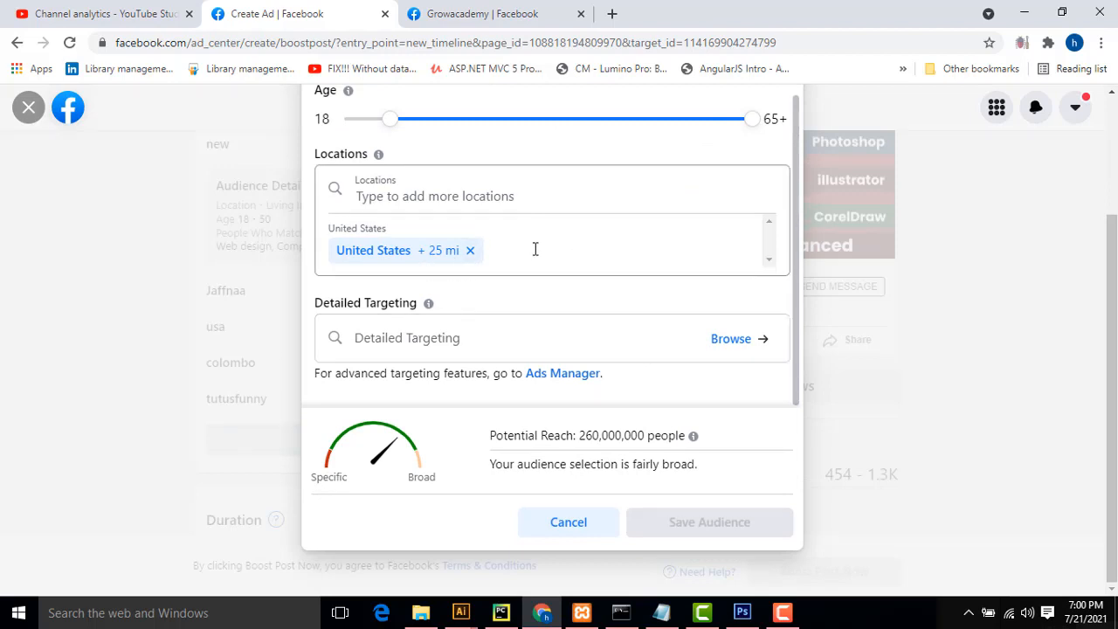
{"action": "scroll", "coordinate": [529, 262], "scroll_direction": "up", "scroll_amount": 2}
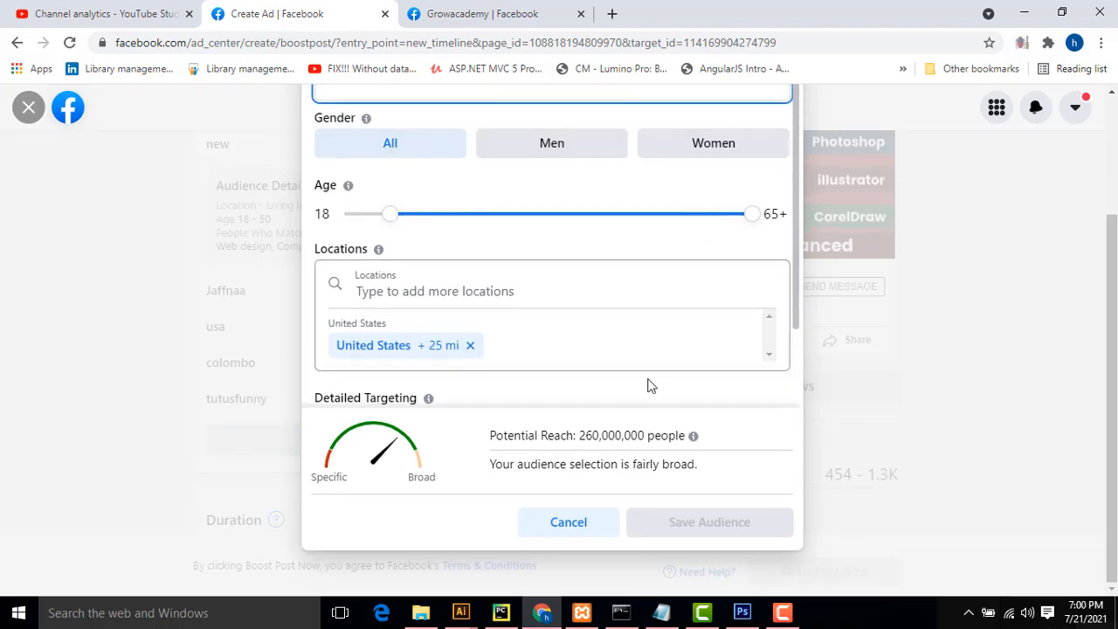
{"action": "scroll", "coordinate": [633, 387], "scroll_direction": "down", "scroll_amount": 2}
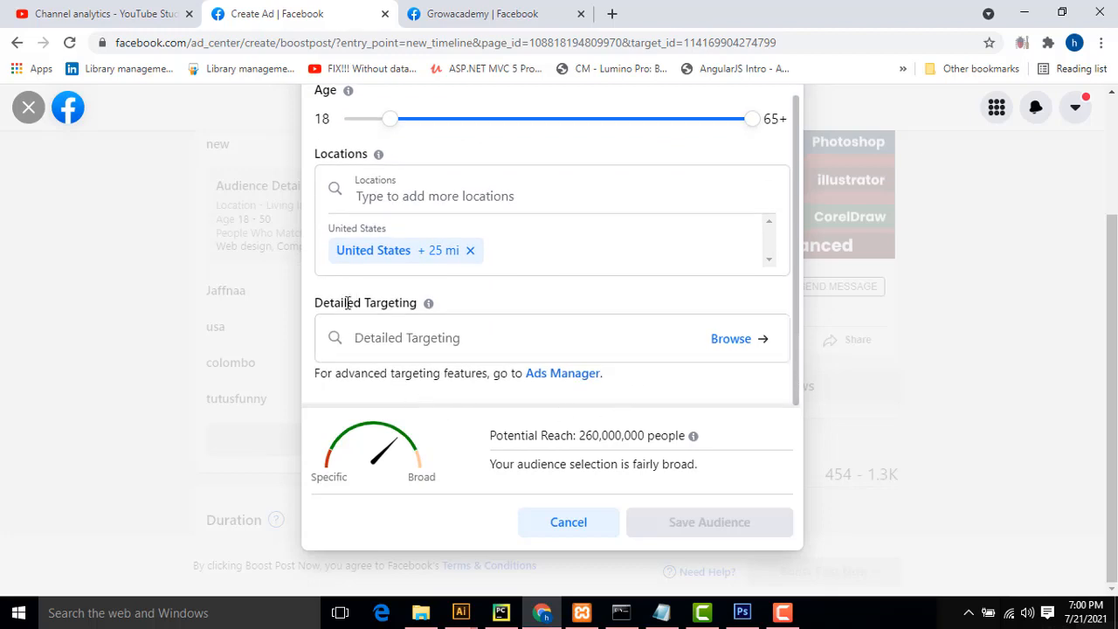
{"action": "left_click", "coordinate": [734, 346]}
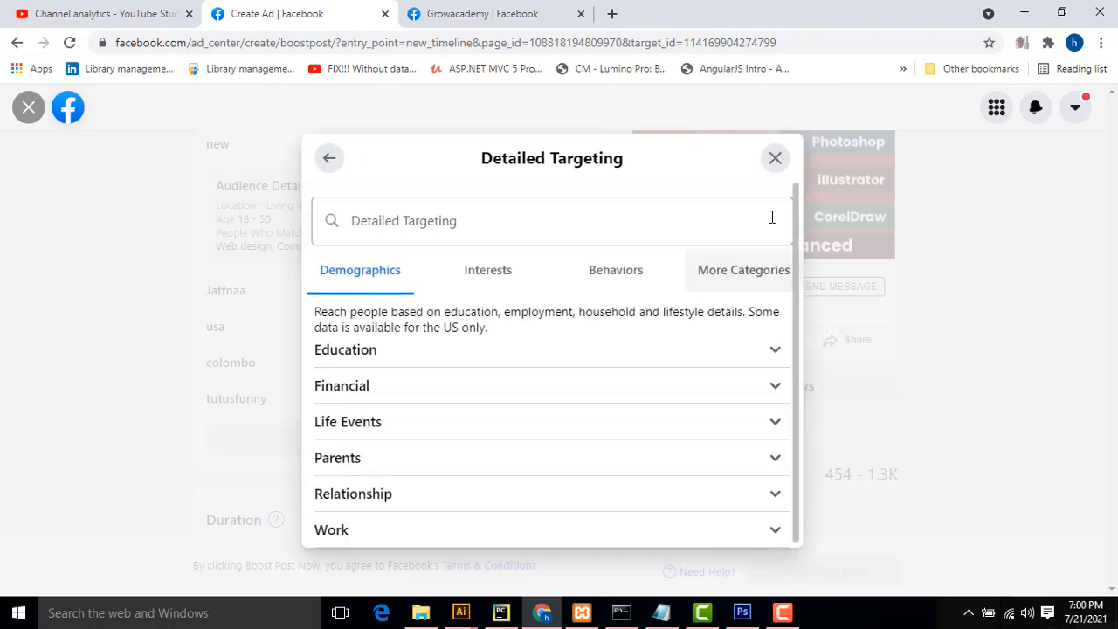
{"action": "left_click", "coordinate": [774, 159]}
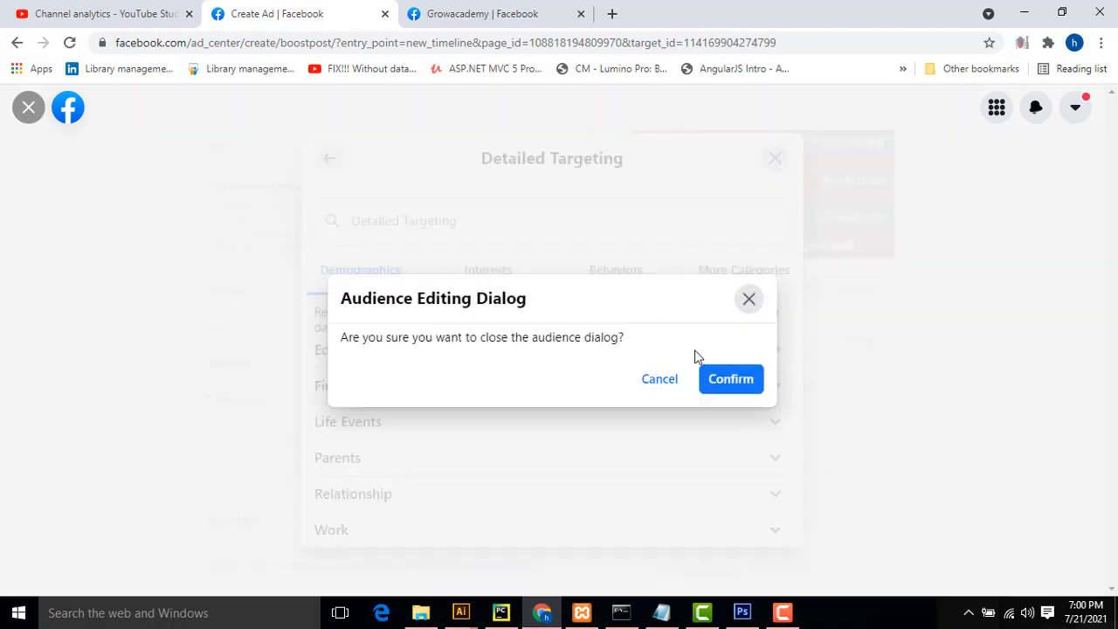
{"action": "left_click", "coordinate": [656, 383]}
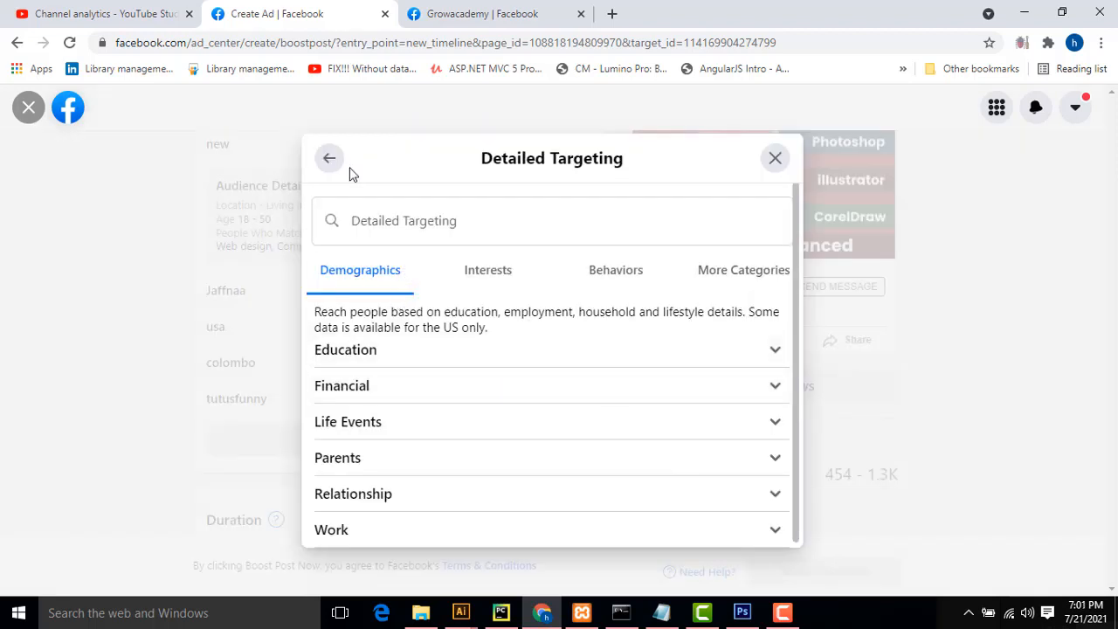
{"action": "left_click", "coordinate": [328, 159]}
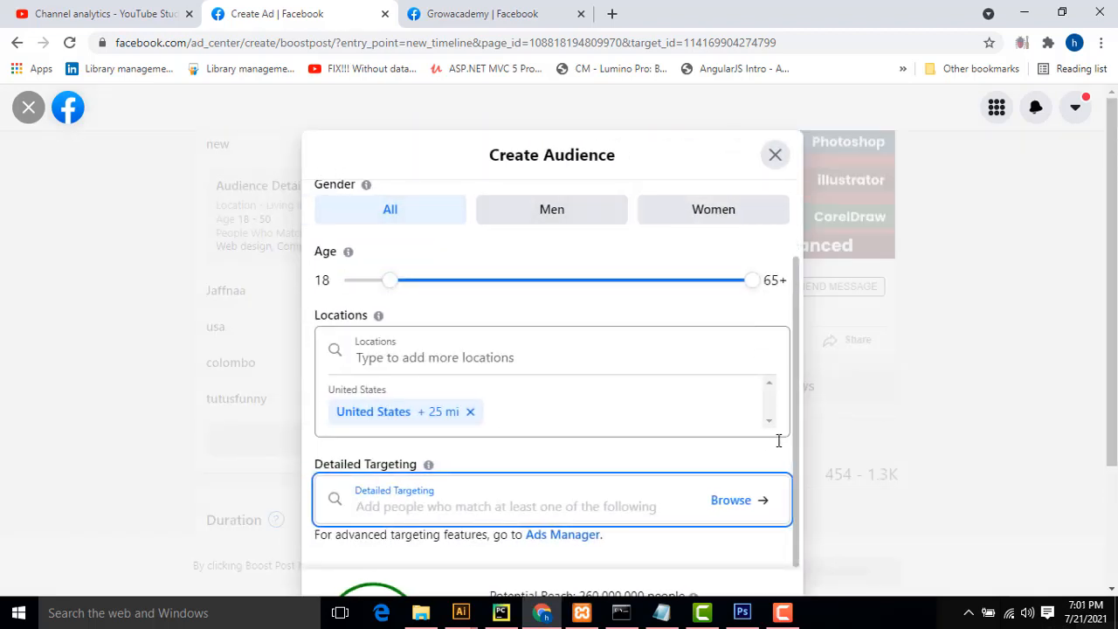
Browse the Demographics categories of detailed targeting and examine the Education options for education level, schools, field of study and undergrad years
{"action": "left_click", "coordinate": [732, 502]}
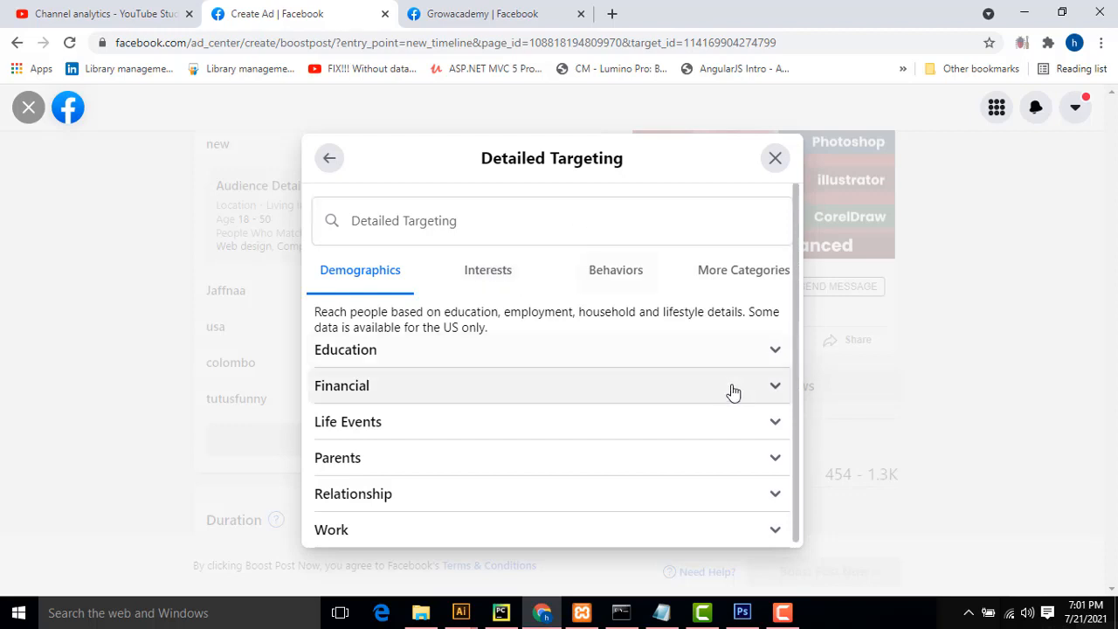
{"action": "scroll", "coordinate": [734, 392], "scroll_direction": "down", "scroll_amount": 1}
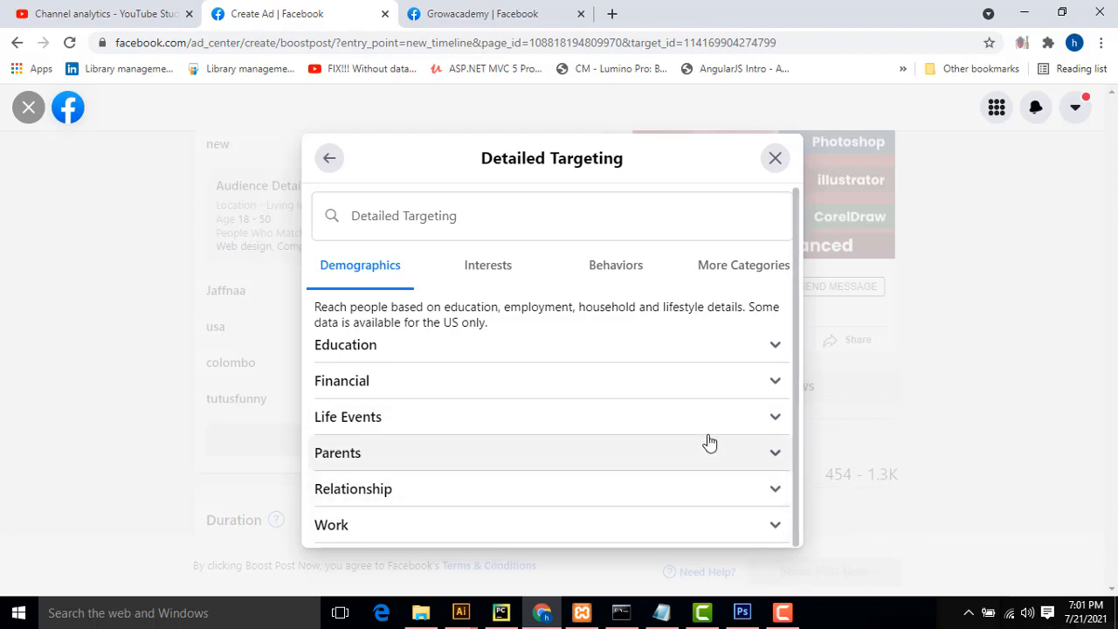
{"action": "left_click", "coordinate": [774, 348]}
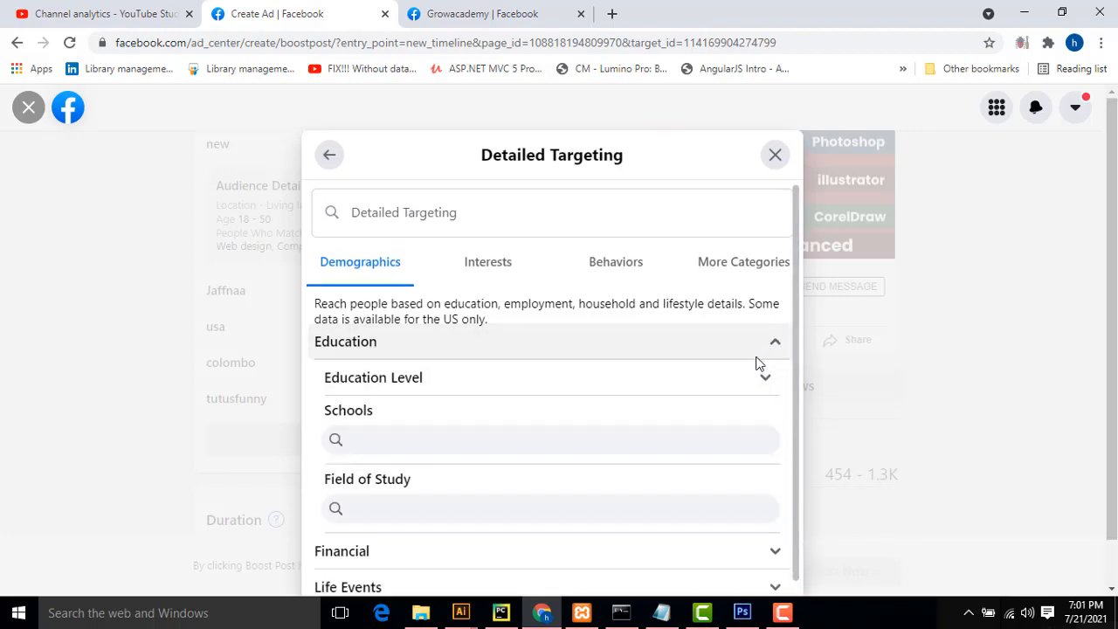
{"action": "scroll", "coordinate": [739, 374], "scroll_direction": "down", "scroll_amount": 2}
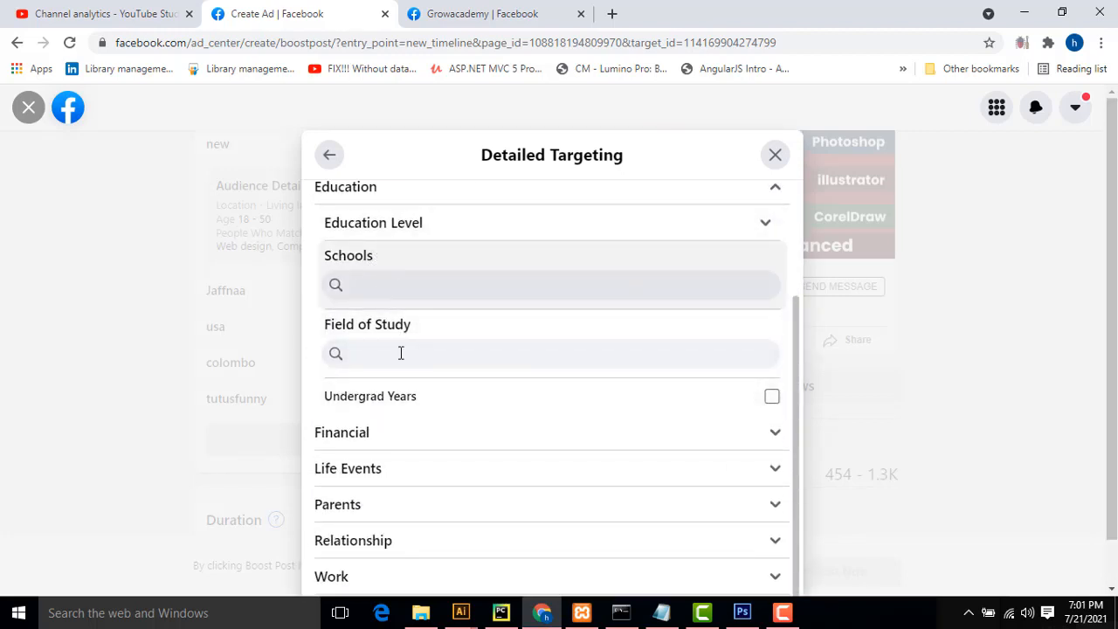
{"action": "scroll", "coordinate": [375, 363], "scroll_direction": "up", "scroll_amount": 1}
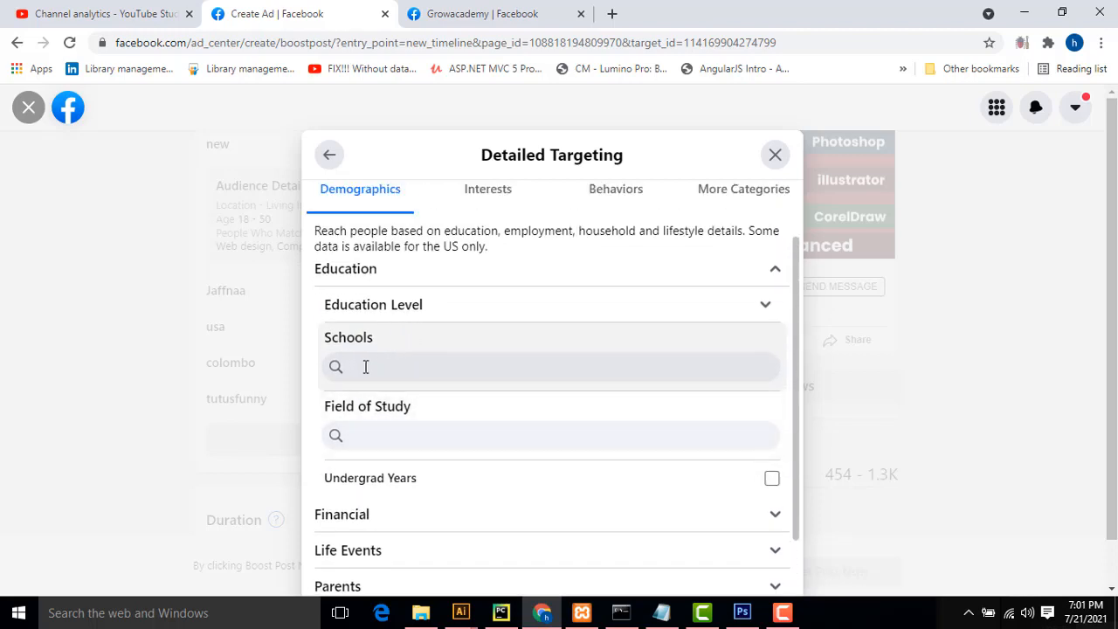
{"action": "left_click", "coordinate": [358, 371]}
{"action": "scroll", "coordinate": [524, 354], "scroll_direction": "down", "scroll_amount": 2}
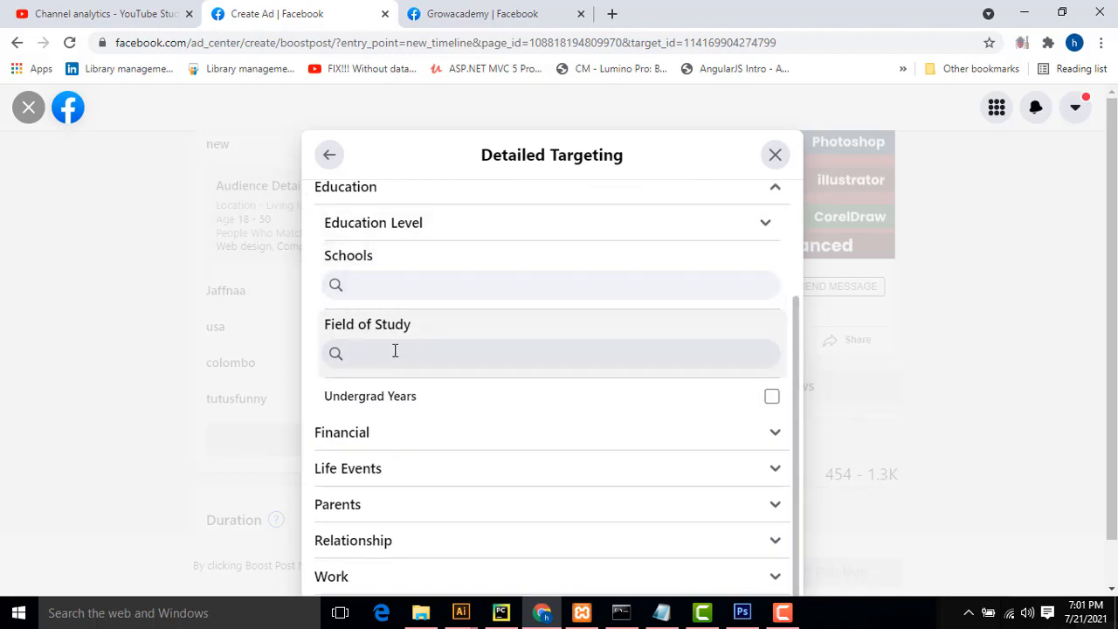
{"action": "scroll", "coordinate": [418, 350], "scroll_direction": "up", "scroll_amount": 3}
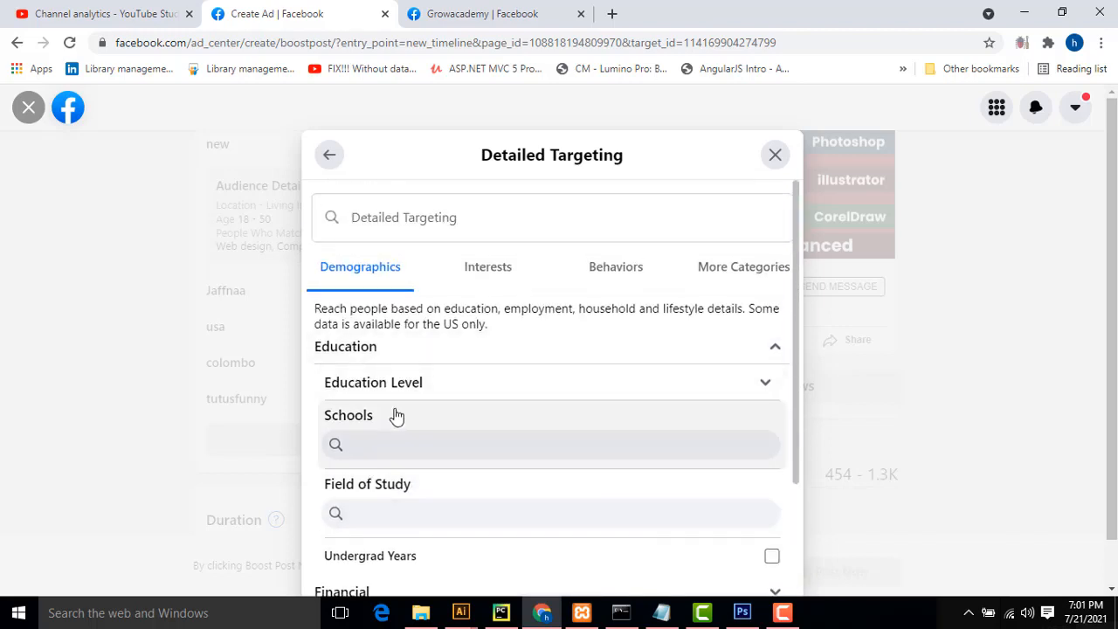
{"action": "scroll", "coordinate": [400, 437], "scroll_direction": "down", "scroll_amount": 1}
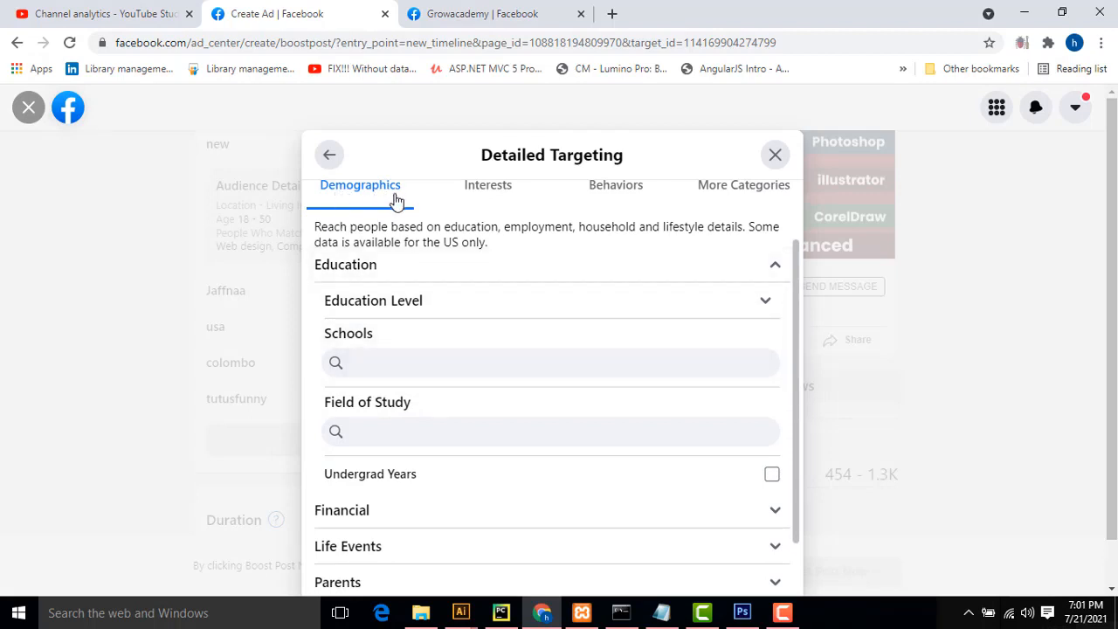
Look over the Interests categories of detailed targeting, expanding Technology, and return to the audience form
{"action": "left_click", "coordinate": [488, 193]}
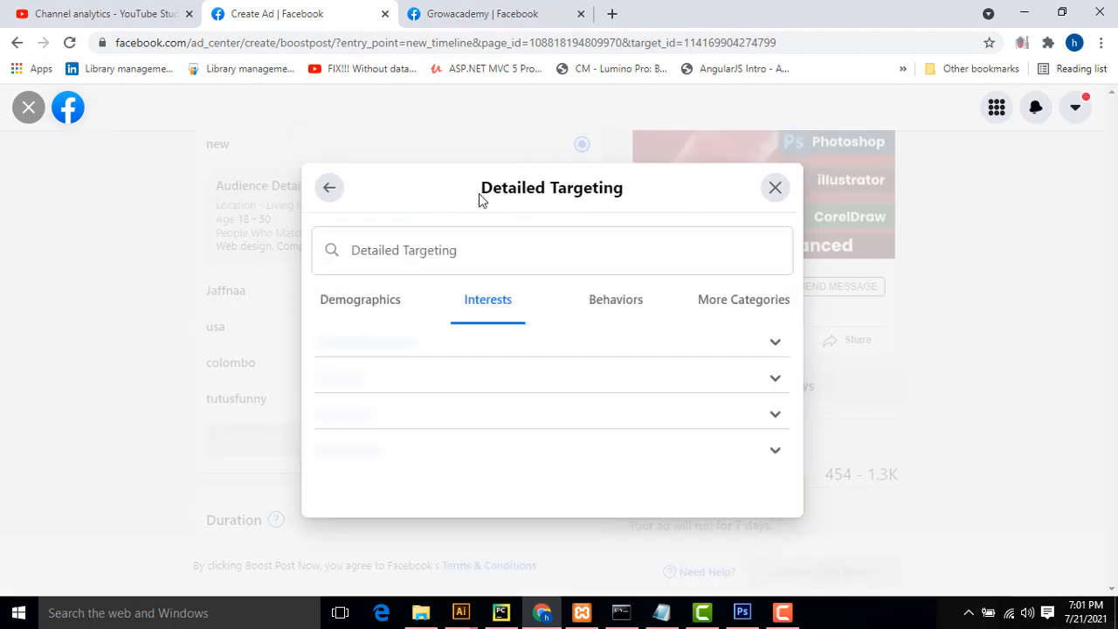
{"action": "scroll", "coordinate": [602, 346], "scroll_direction": "down", "scroll_amount": 1}
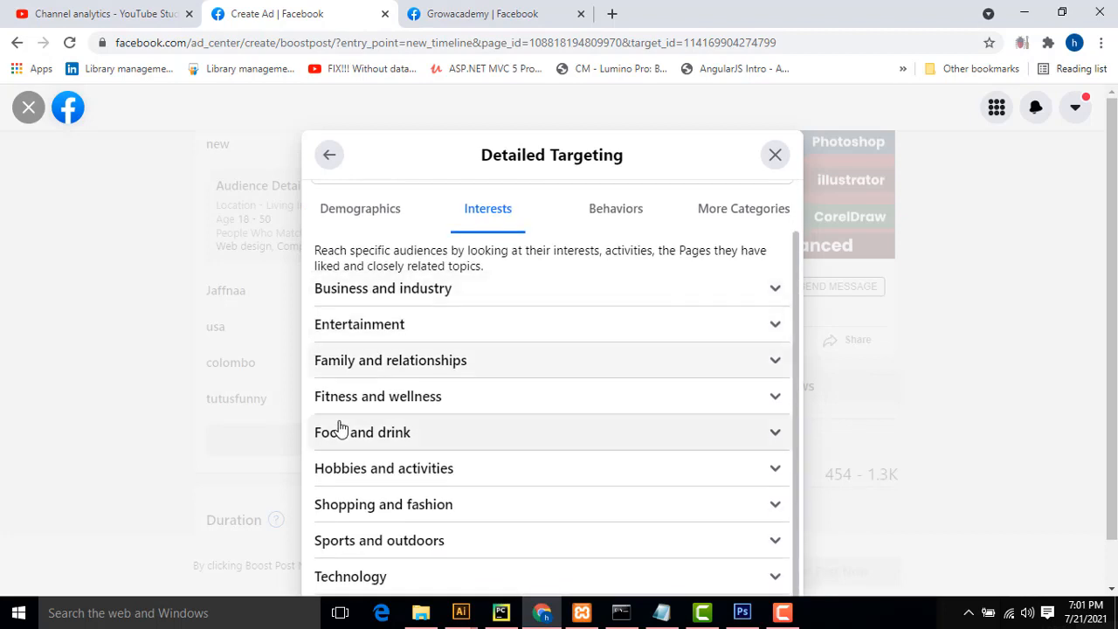
{"action": "left_click", "coordinate": [358, 578]}
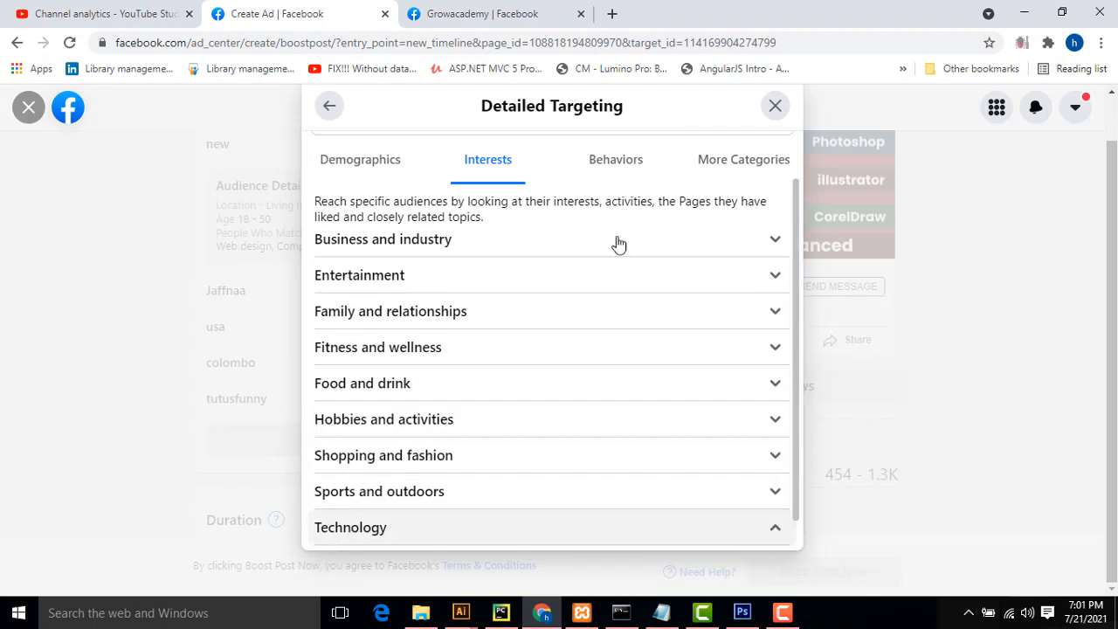
{"action": "left_click", "coordinate": [356, 169]}
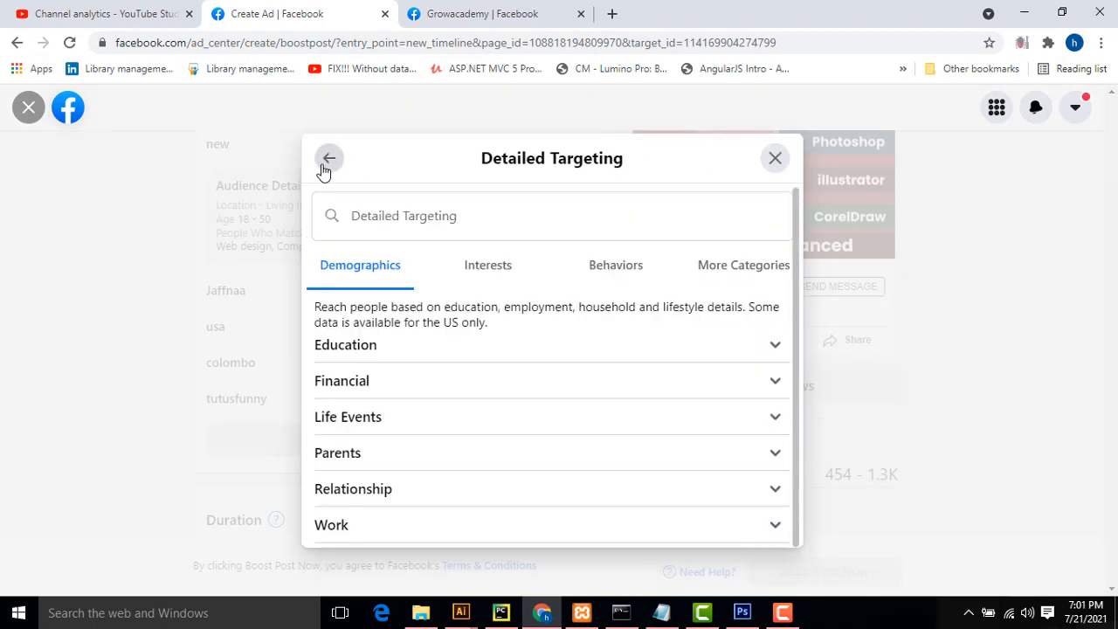
{"action": "left_click", "coordinate": [329, 158]}
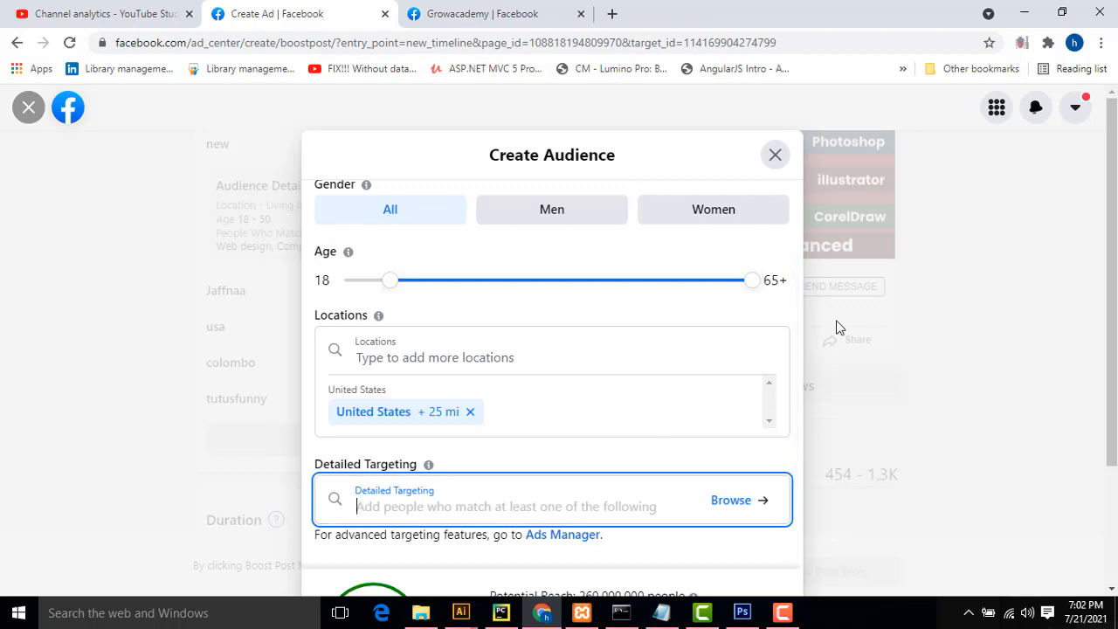
Add the Computer science demographic and the Graphic design interest to the new audience's detailed targeting
{"action": "type", "text": "c"}
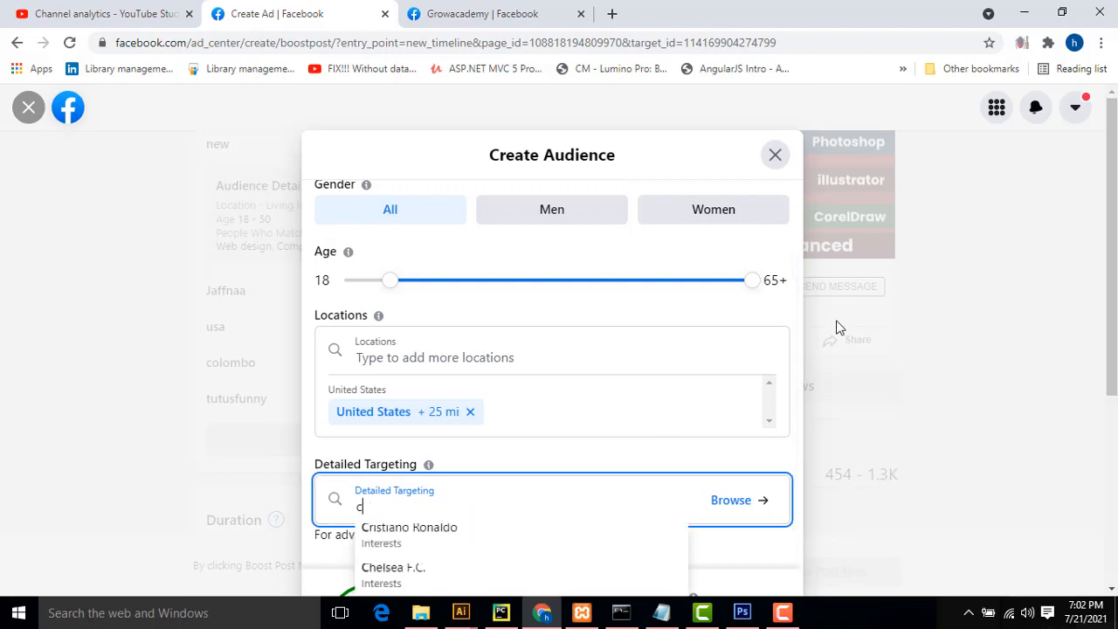
{"action": "type", "text": "omputer"}
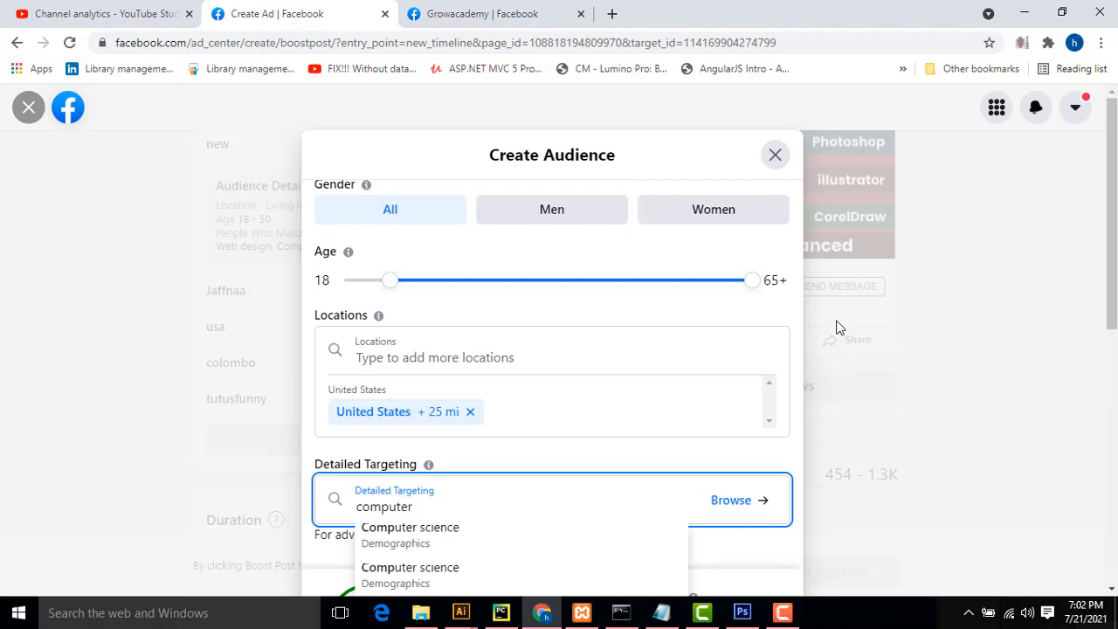
{"action": "left_click", "coordinate": [392, 537]}
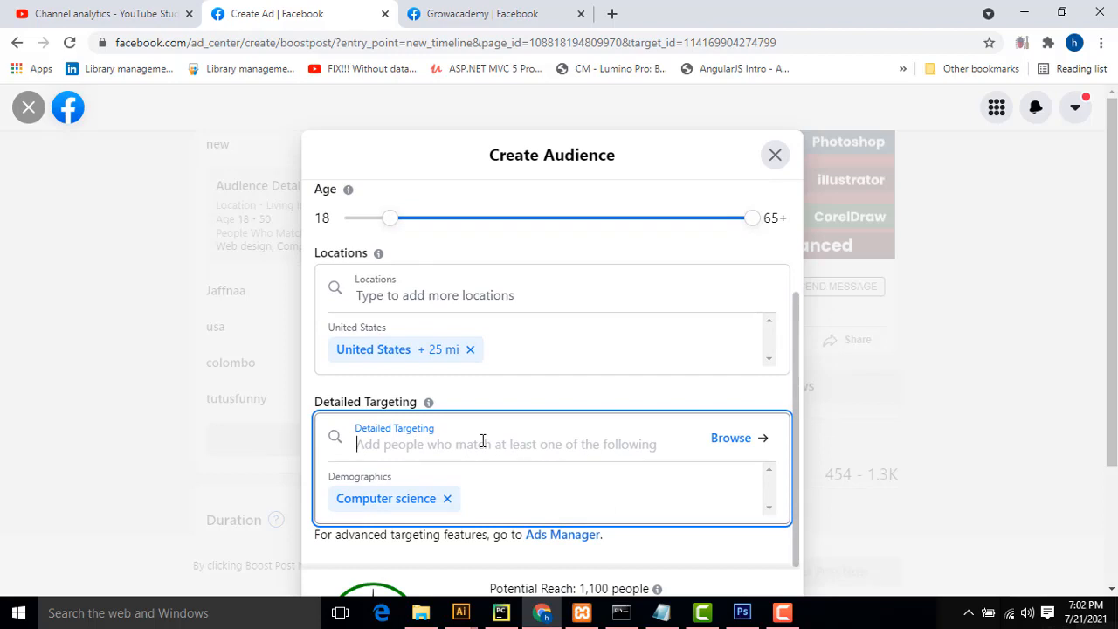
{"action": "type", "text": "gra"}
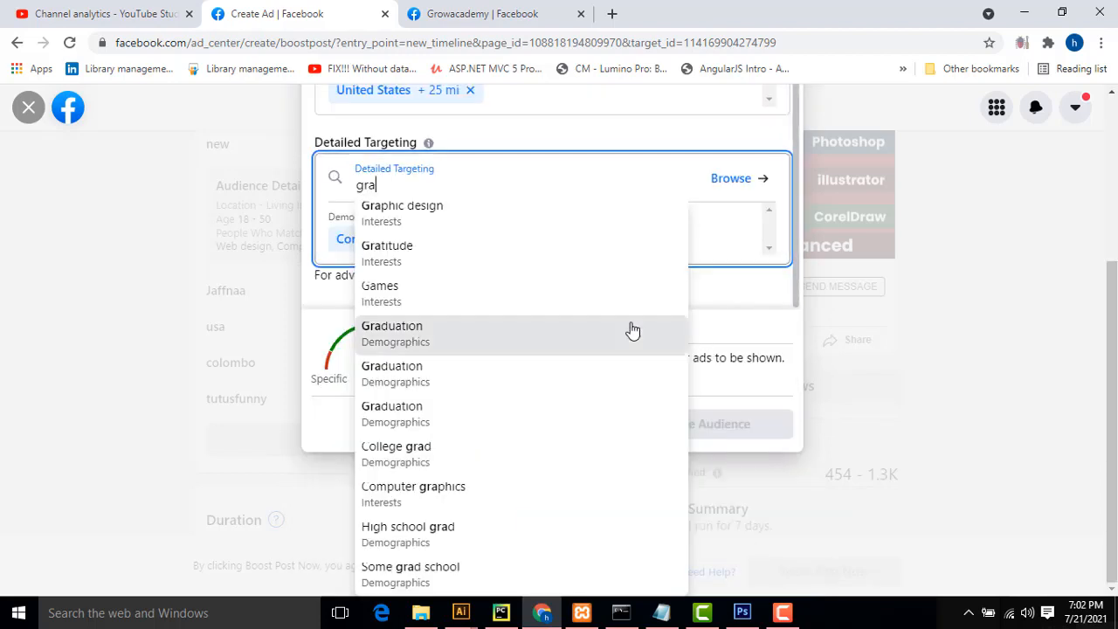
{"action": "left_click", "coordinate": [538, 225]}
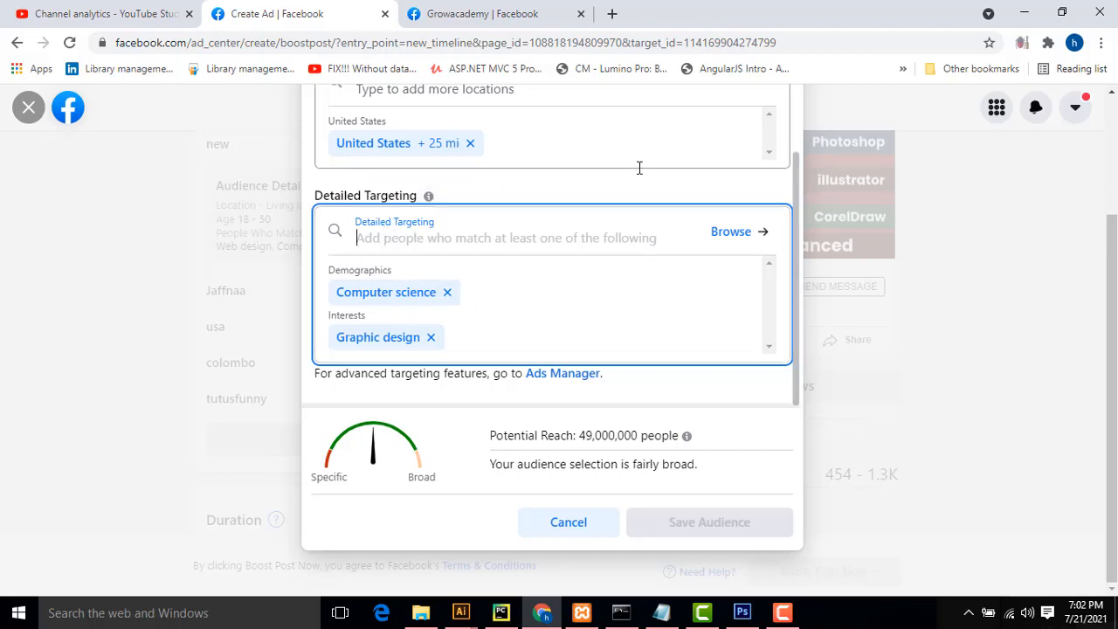
Name the new audience "sa"
{"action": "scroll", "coordinate": [757, 298], "scroll_direction": "up", "scroll_amount": 2}
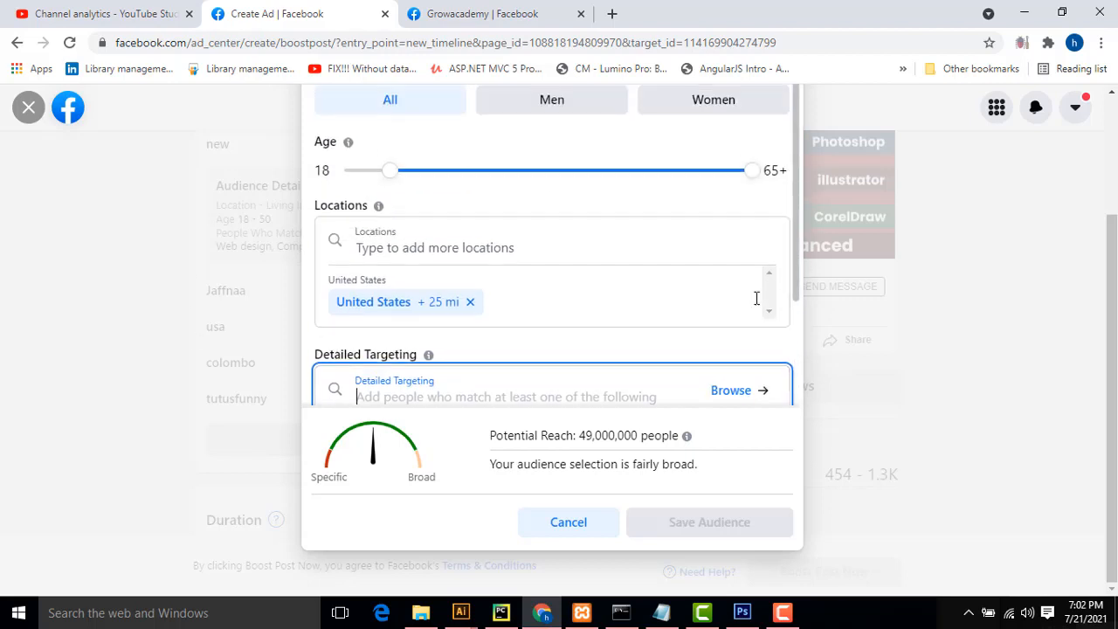
{"action": "scroll", "coordinate": [756, 298], "scroll_direction": "up", "scroll_amount": 1}
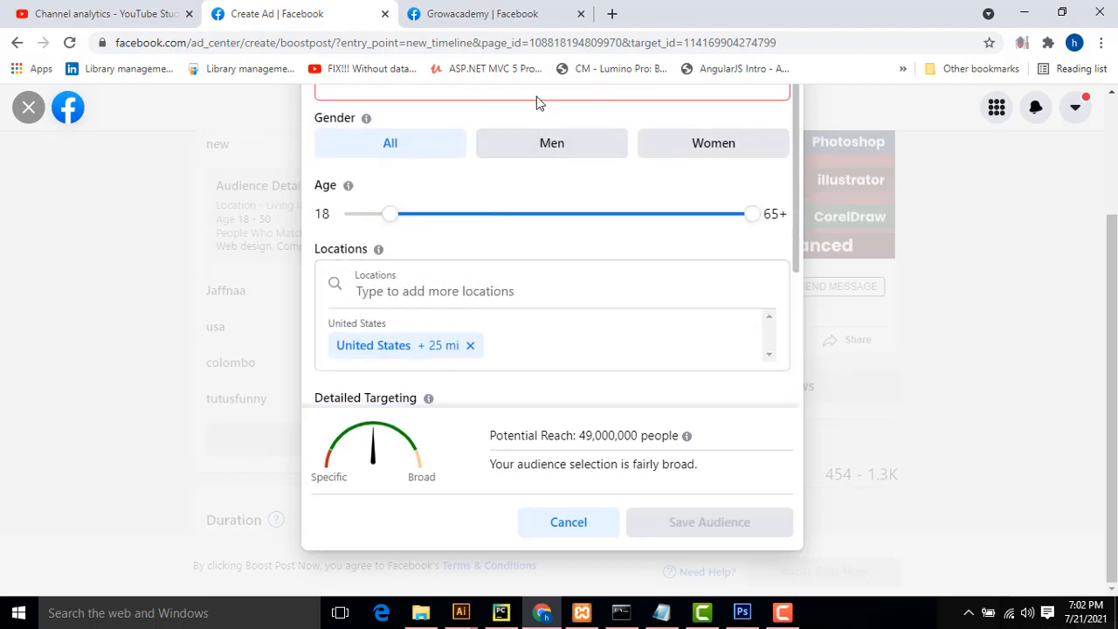
{"action": "type", "text": "sa"}
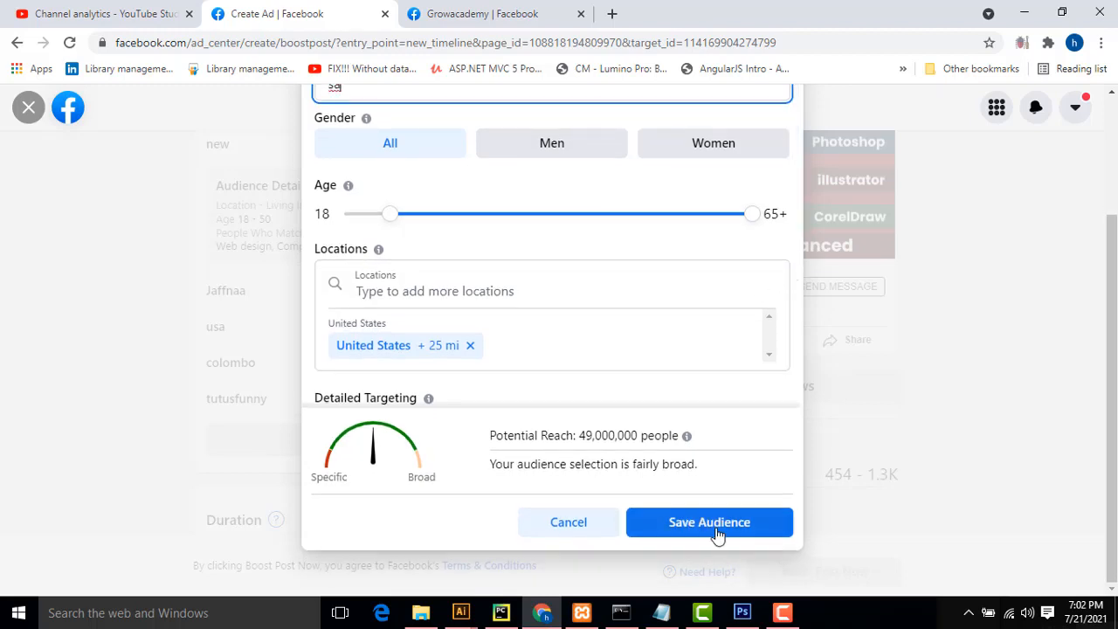
Close the new audience form and discard the unsaved sa audience
{"action": "scroll", "coordinate": [719, 537], "scroll_direction": "up", "scroll_amount": 2}
{"action": "left_click", "coordinate": [774, 156]}
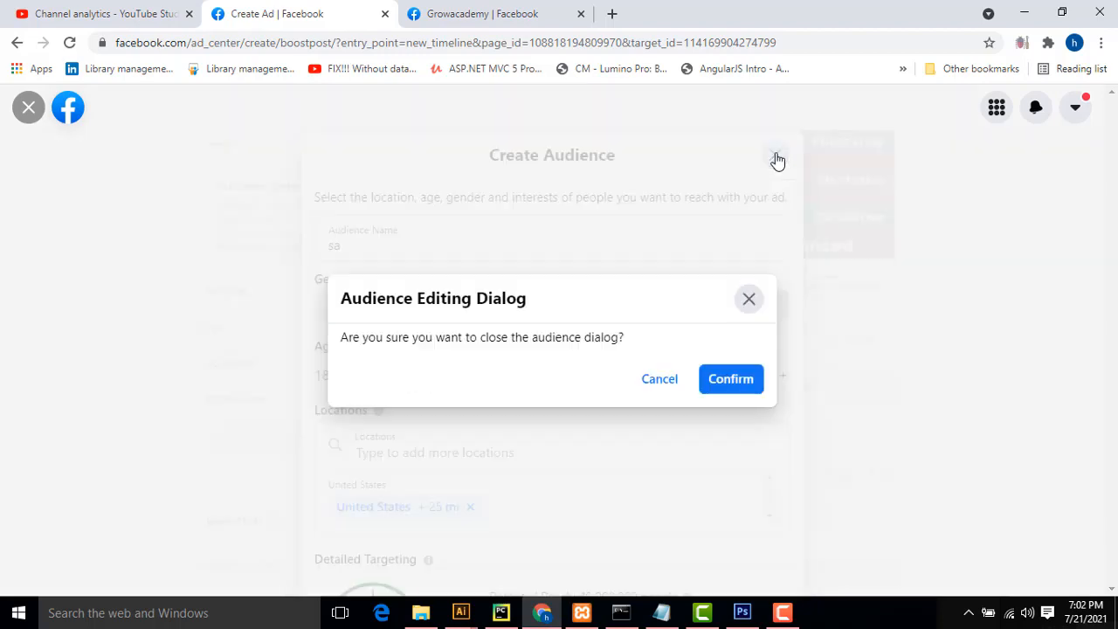
{"action": "left_click", "coordinate": [661, 385]}
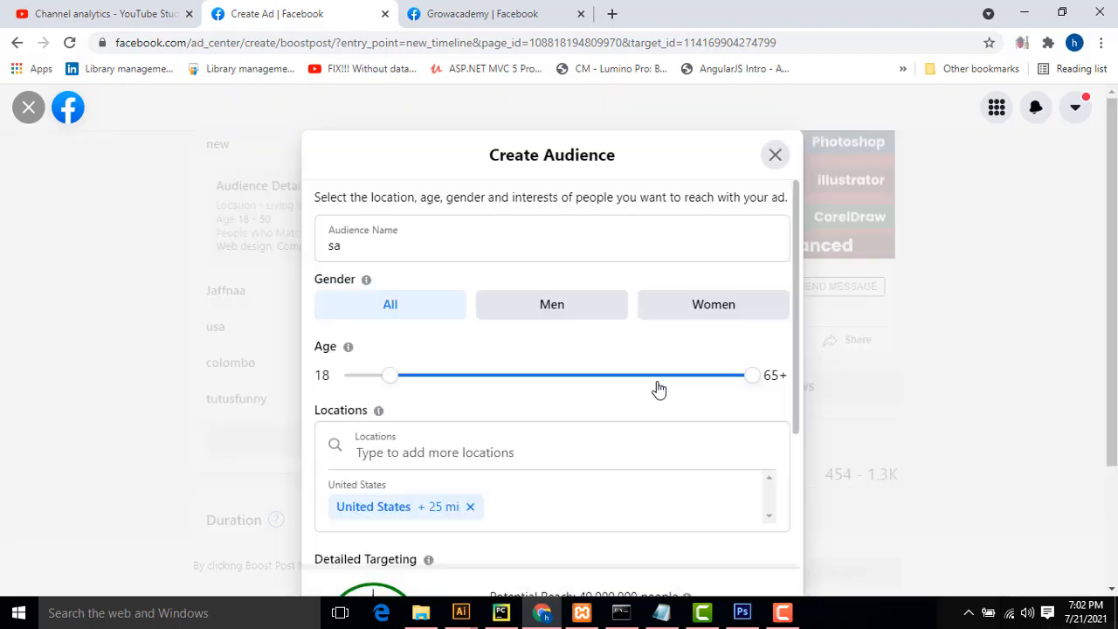
{"action": "left_click", "coordinate": [779, 159]}
{"action": "left_click", "coordinate": [737, 381]}
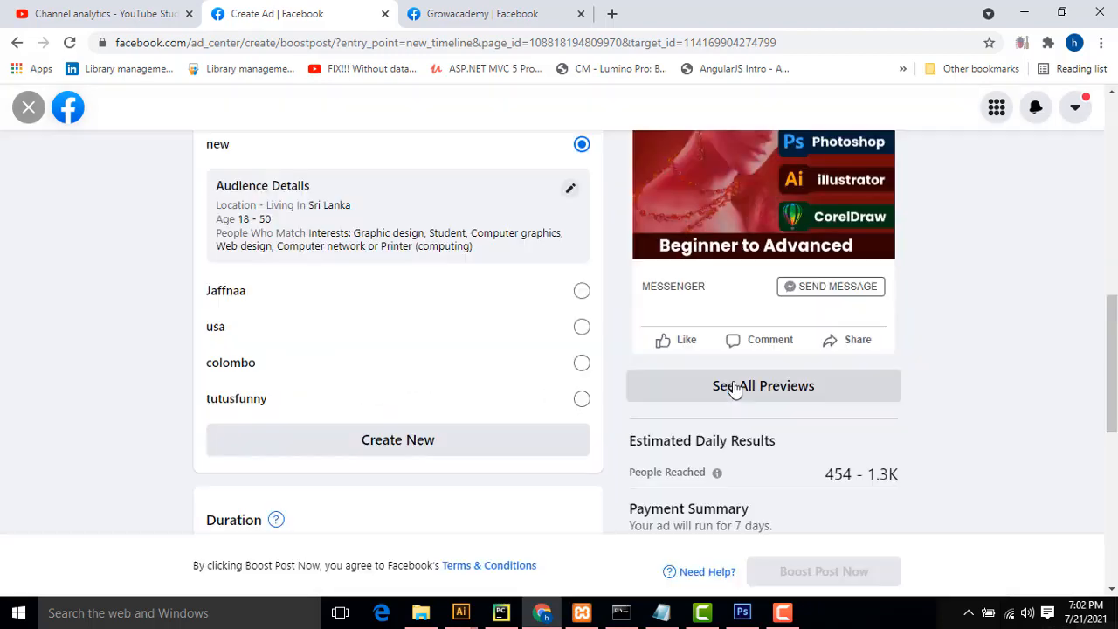
Review the boost's saved audiences, the selected audience's details, and the duration and total budget settings
{"action": "scroll", "coordinate": [411, 332], "scroll_direction": "up", "scroll_amount": 2}
{"action": "scroll", "coordinate": [439, 347], "scroll_direction": "down", "scroll_amount": 3}
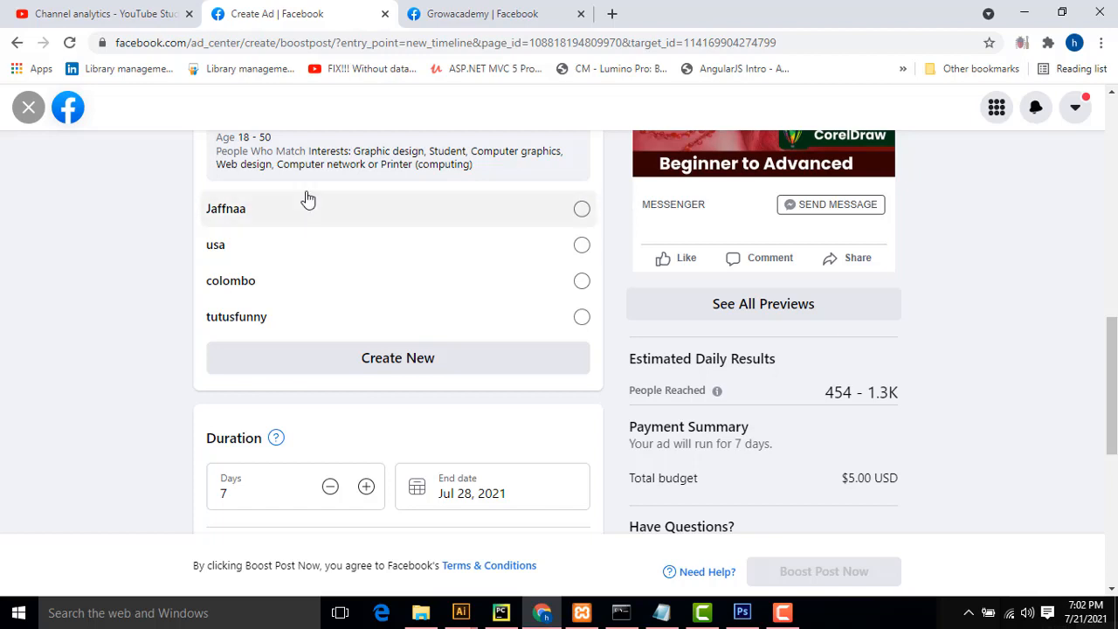
{"action": "scroll", "coordinate": [307, 200], "scroll_direction": "up", "scroll_amount": 3}
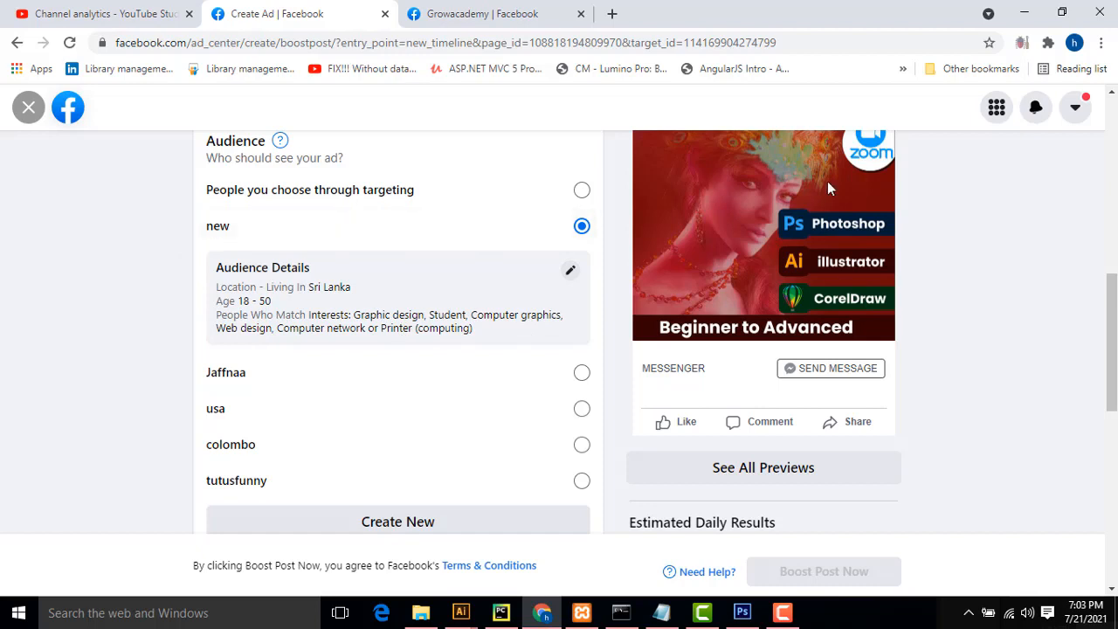
{"action": "scroll", "coordinate": [542, 366], "scroll_direction": "down", "scroll_amount": 4}
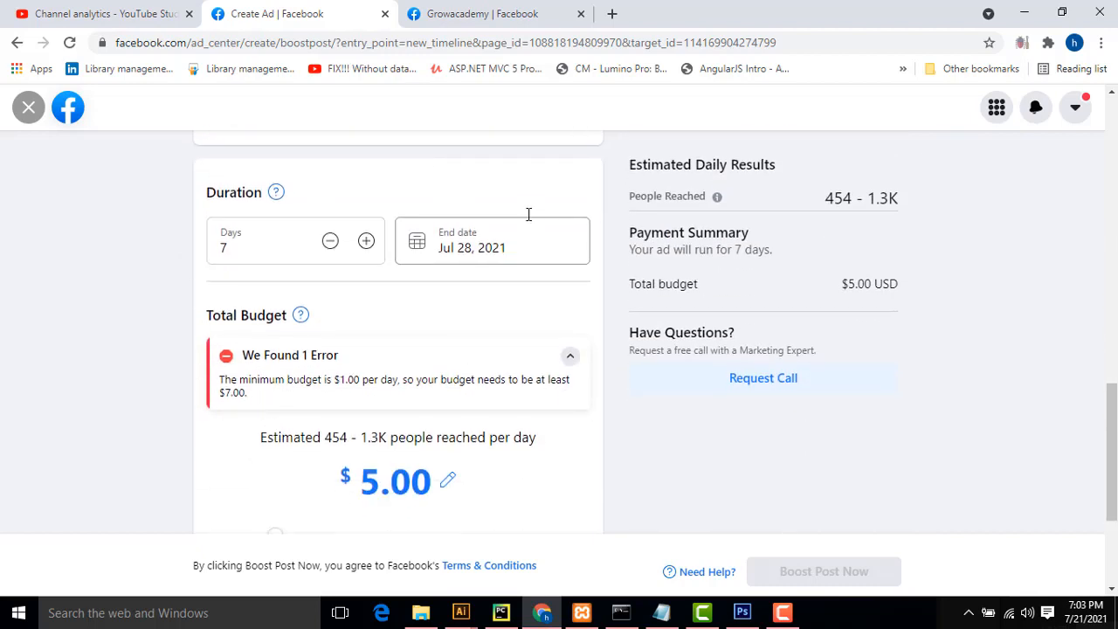
{"action": "scroll", "coordinate": [114, 529], "scroll_direction": "up", "scroll_amount": 7}
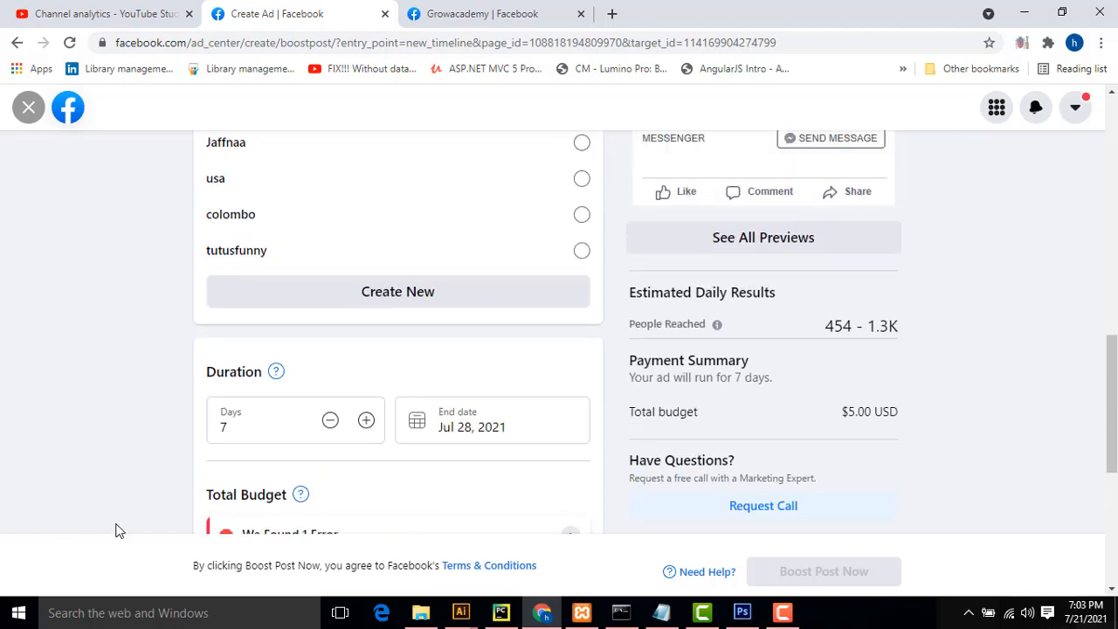
{"action": "scroll", "coordinate": [352, 417], "scroll_direction": "down", "scroll_amount": 3}
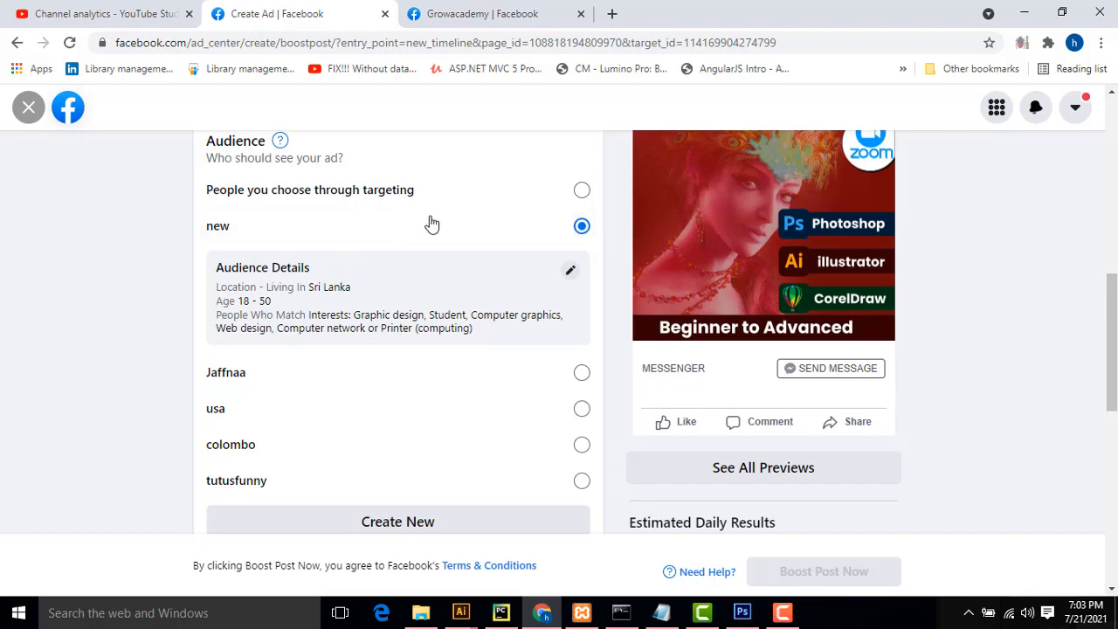
{"action": "scroll", "coordinate": [376, 327], "scroll_direction": "down", "scroll_amount": 5}
{"action": "scroll", "coordinate": [376, 327], "scroll_direction": "up", "scroll_amount": 1}
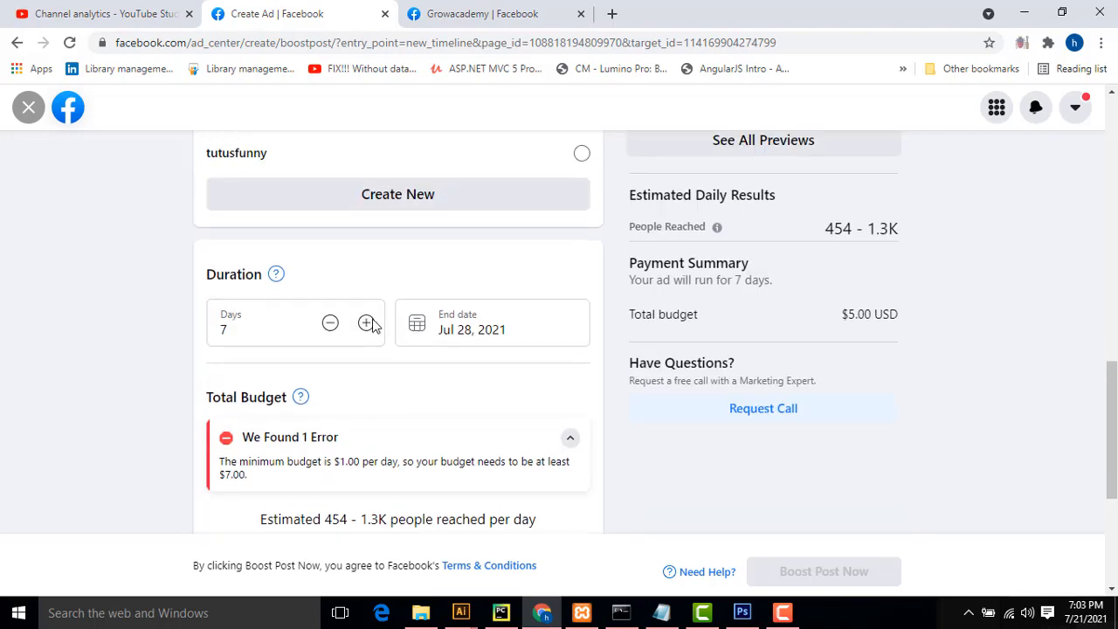
Set the boost's duration to 4 days
{"action": "scroll", "coordinate": [369, 324], "scroll_direction": "down", "scroll_amount": 1}
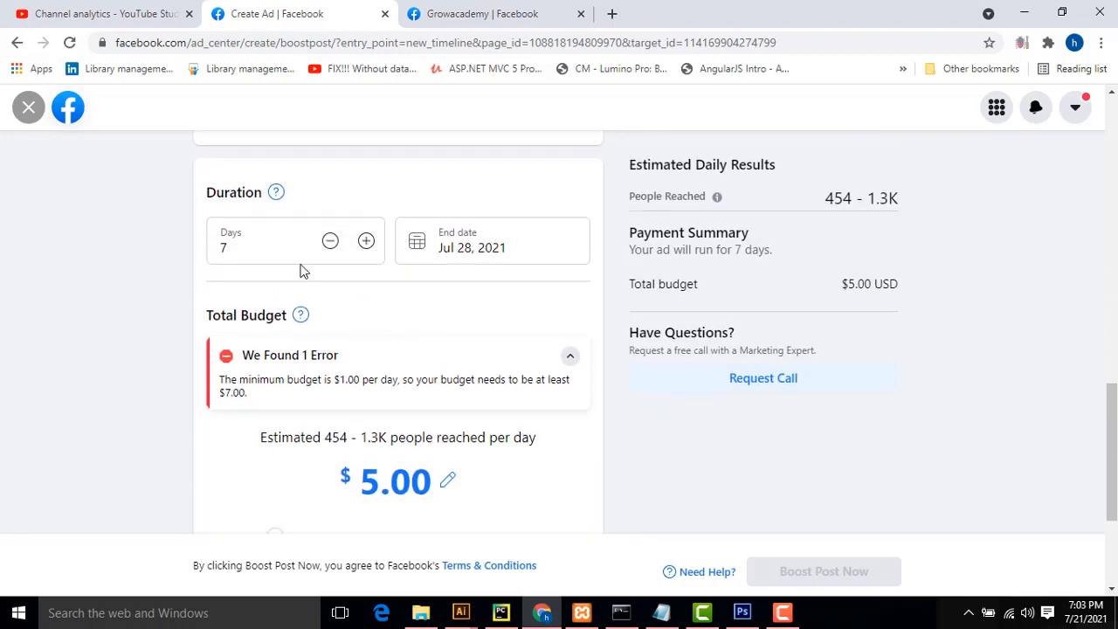
{"action": "left_click", "coordinate": [270, 255]}
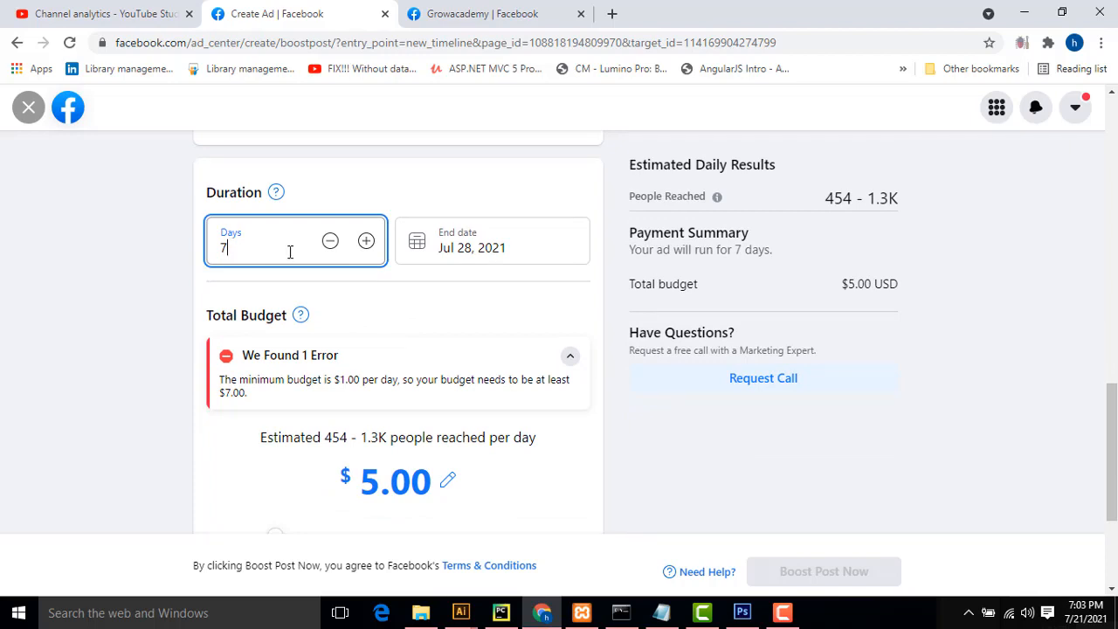
{"action": "left_click_drag", "start_coordinate": [270, 249], "coordinate": [160, 251]}
{"action": "type", "text": "4"}
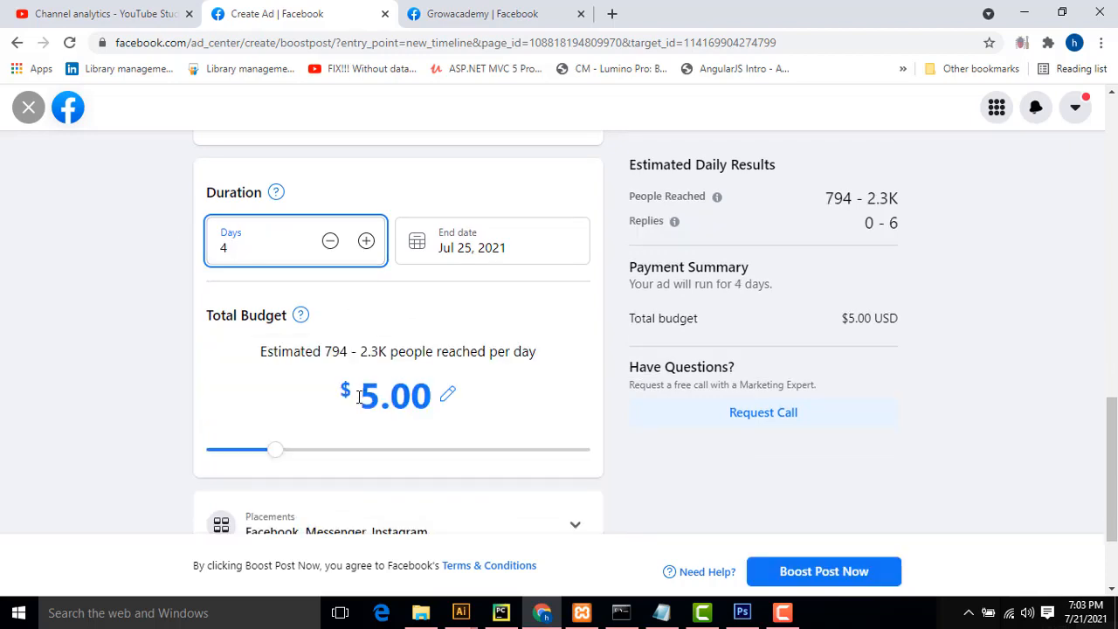
Examine the editable total budget amount and the estimated daily people reached for the boost
{"action": "left_click_drag", "start_coordinate": [346, 393], "coordinate": [425, 393]}
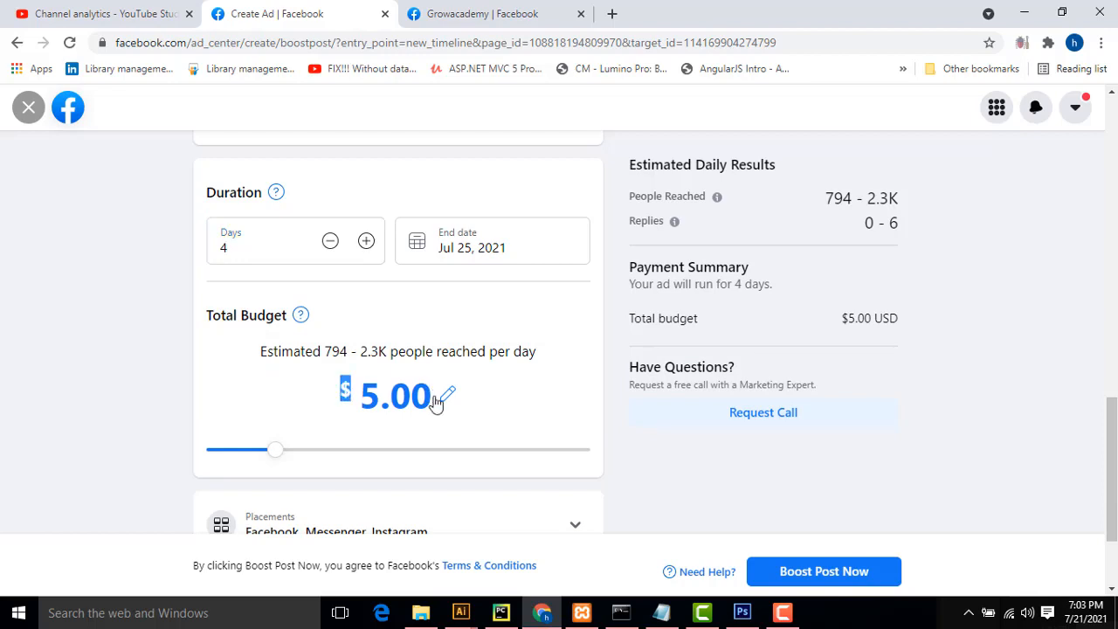
{"action": "left_click", "coordinate": [437, 400]}
{"action": "left_click", "coordinate": [293, 399]}
{"action": "left_click", "coordinate": [435, 395]}
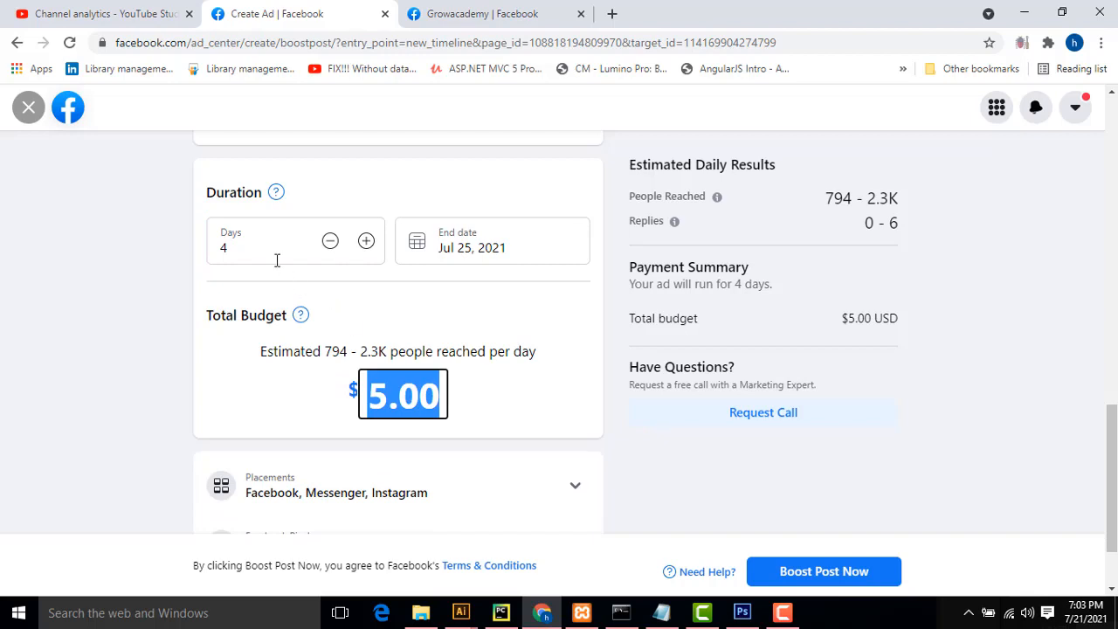
{"action": "left_click", "coordinate": [178, 271]}
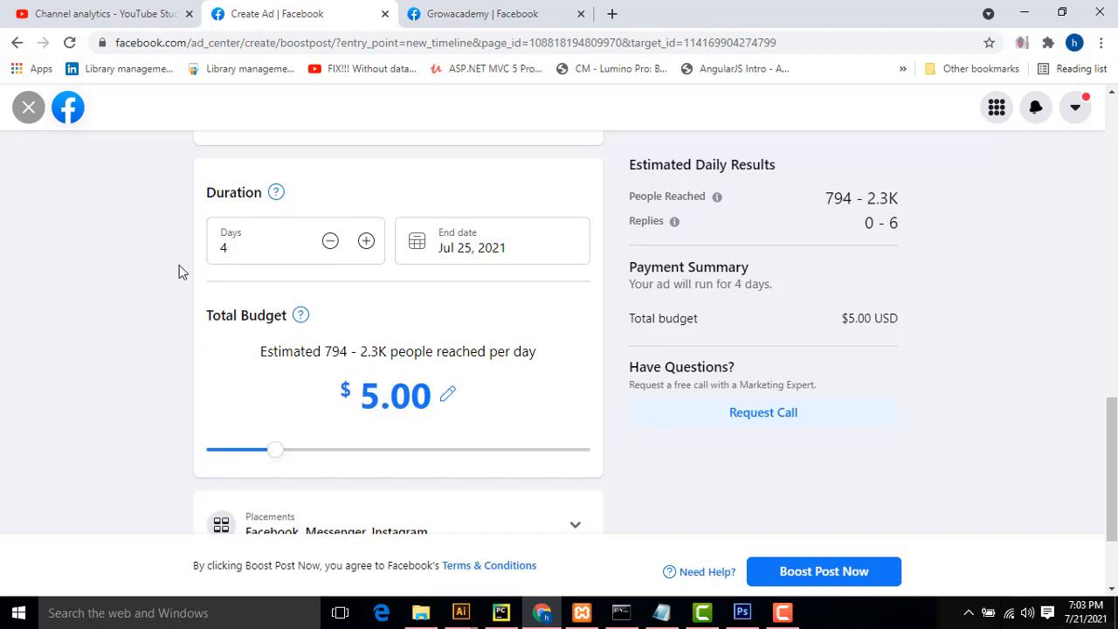
{"action": "left_click", "coordinate": [360, 397]}
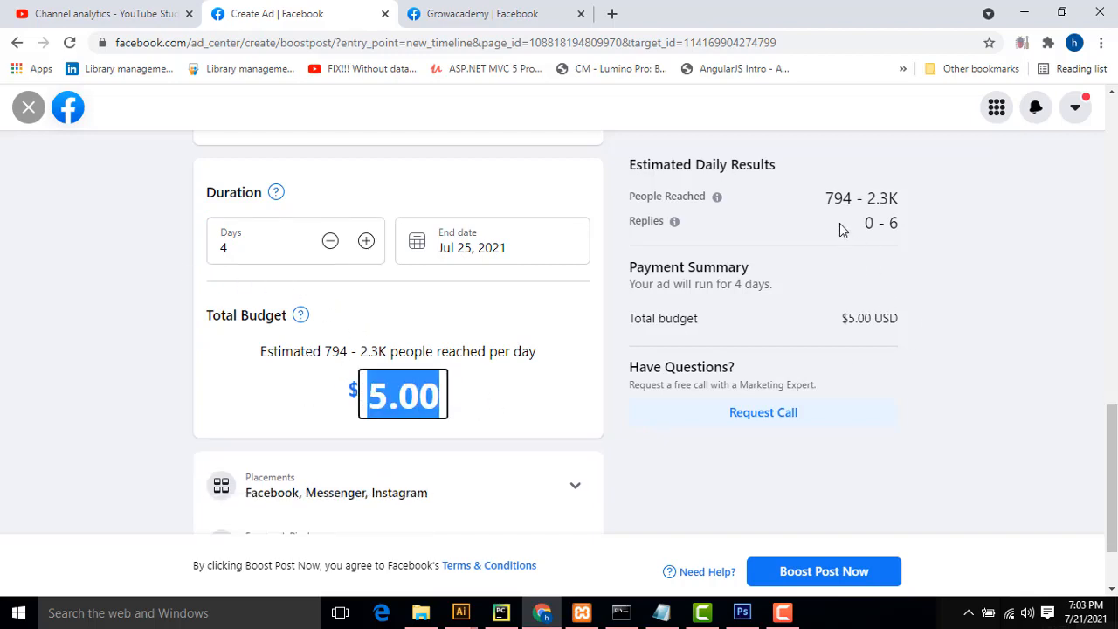
{"action": "scroll", "coordinate": [827, 300], "scroll_direction": "up", "scroll_amount": 1}
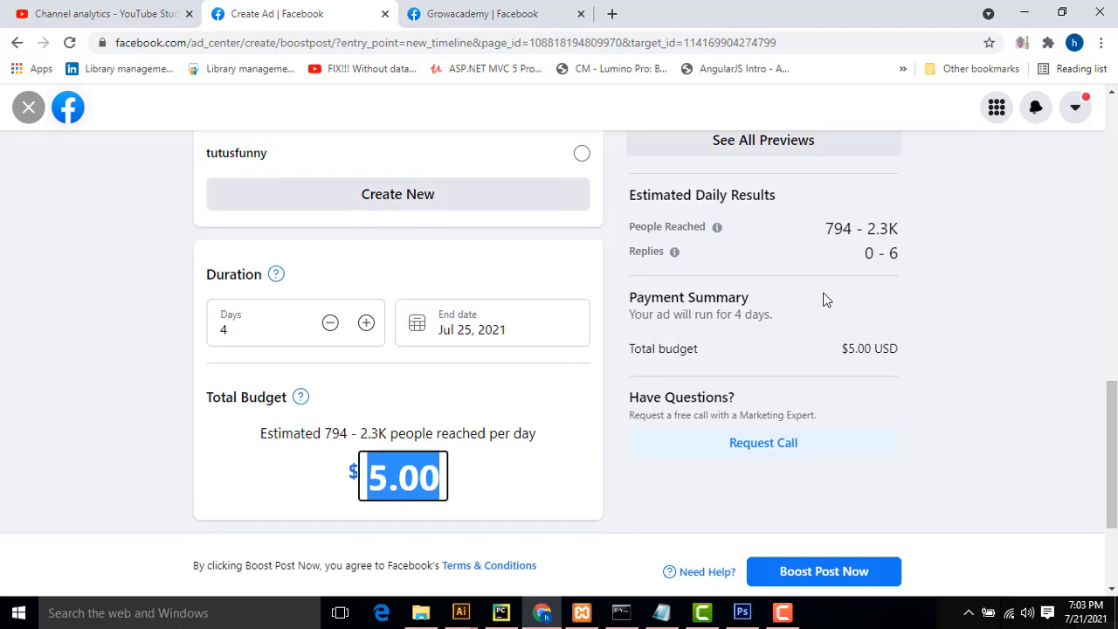
{"action": "left_click", "coordinate": [828, 236]}
{"action": "left_click_drag", "start_coordinate": [902, 231], "coordinate": [829, 225]}
{"action": "double_click", "coordinate": [829, 224]}
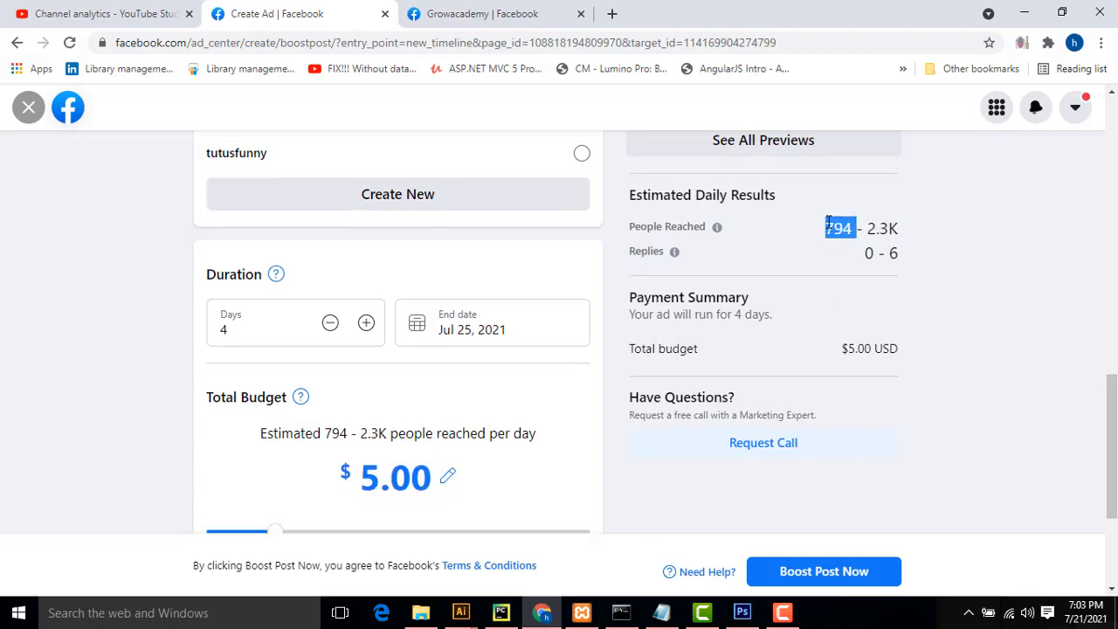
Set the boost's total budget to $10.00
{"action": "left_click_drag", "start_coordinate": [273, 534], "coordinate": [334, 522]}
{"action": "left_click", "coordinate": [265, 527]}
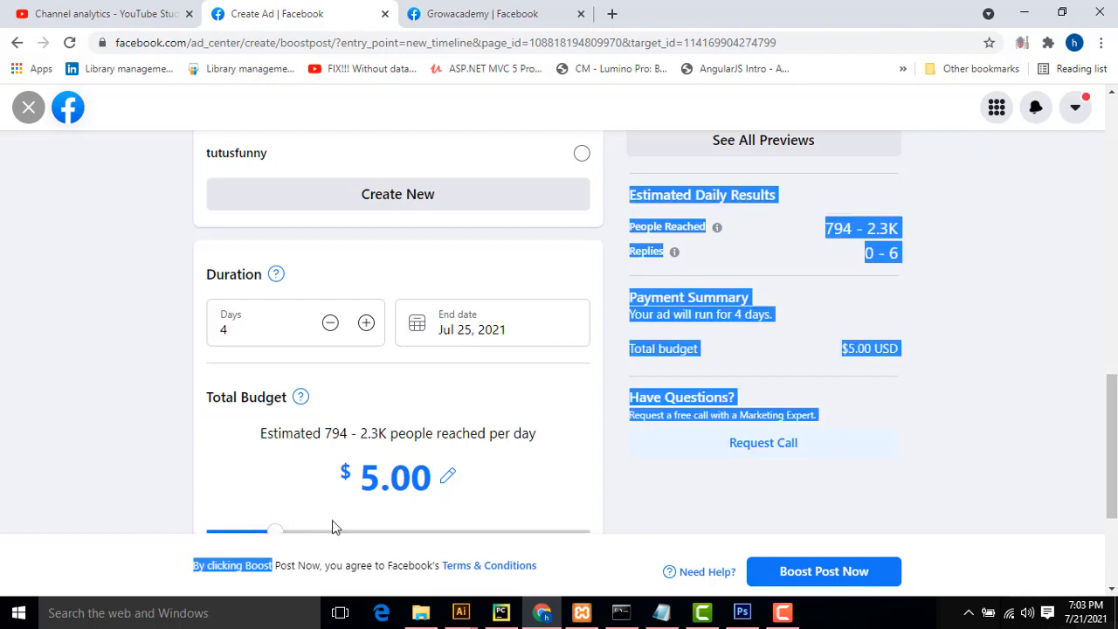
{"action": "left_click", "coordinate": [282, 533]}
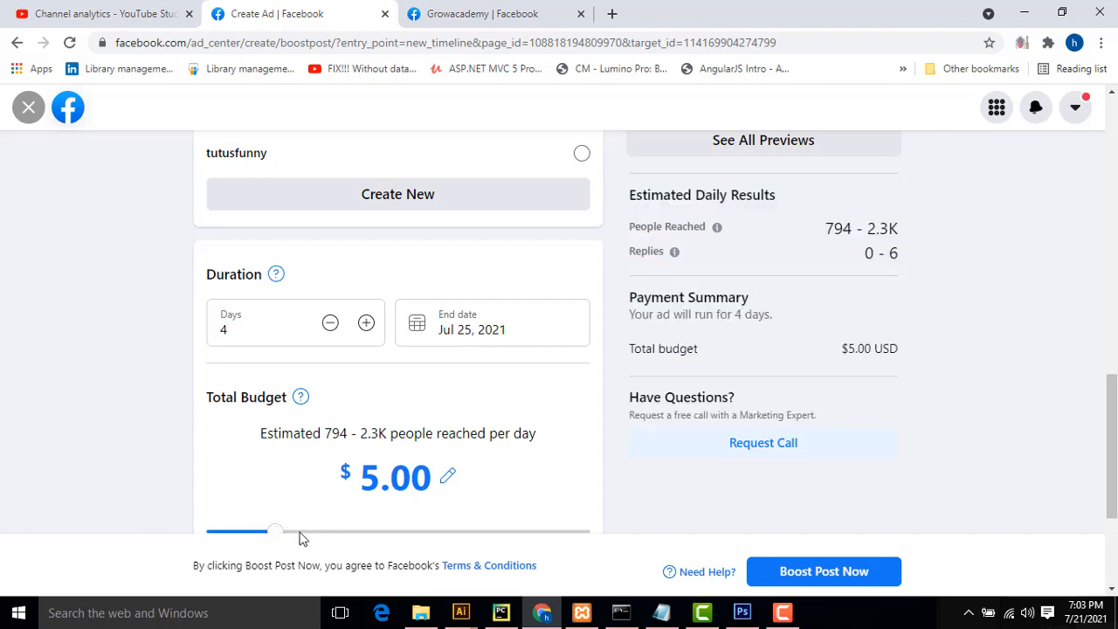
{"action": "scroll", "coordinate": [93, 349], "scroll_direction": "down", "scroll_amount": 3}
{"action": "left_click", "coordinate": [377, 249]}
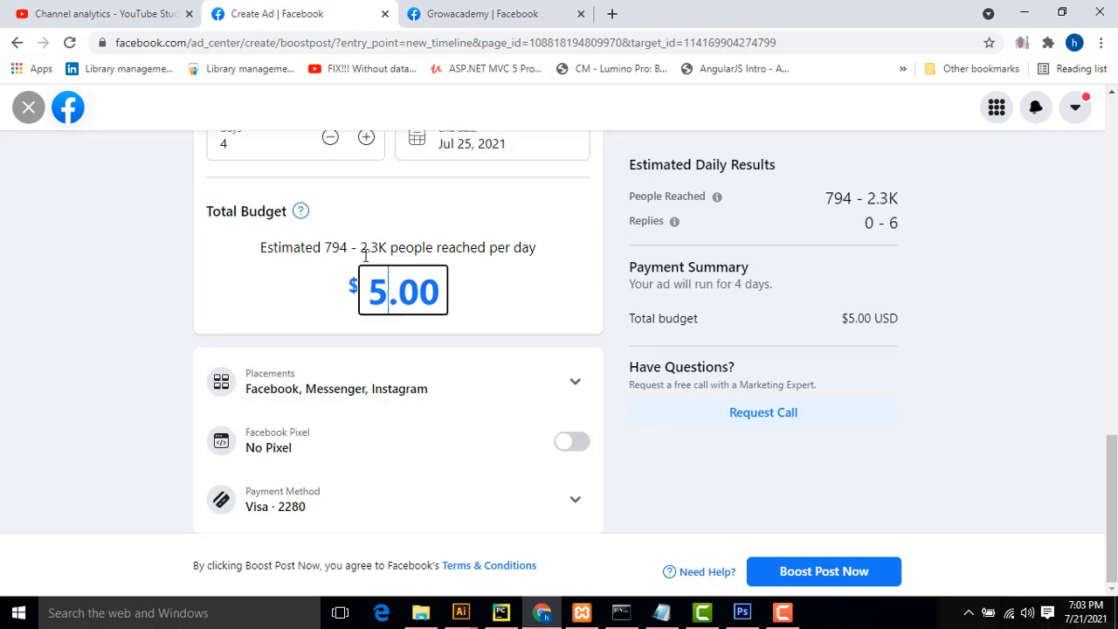
{"action": "left_click_drag", "start_coordinate": [368, 288], "coordinate": [382, 286]}
{"action": "type", "text": "10"}
{"action": "left_click", "coordinate": [519, 289]}
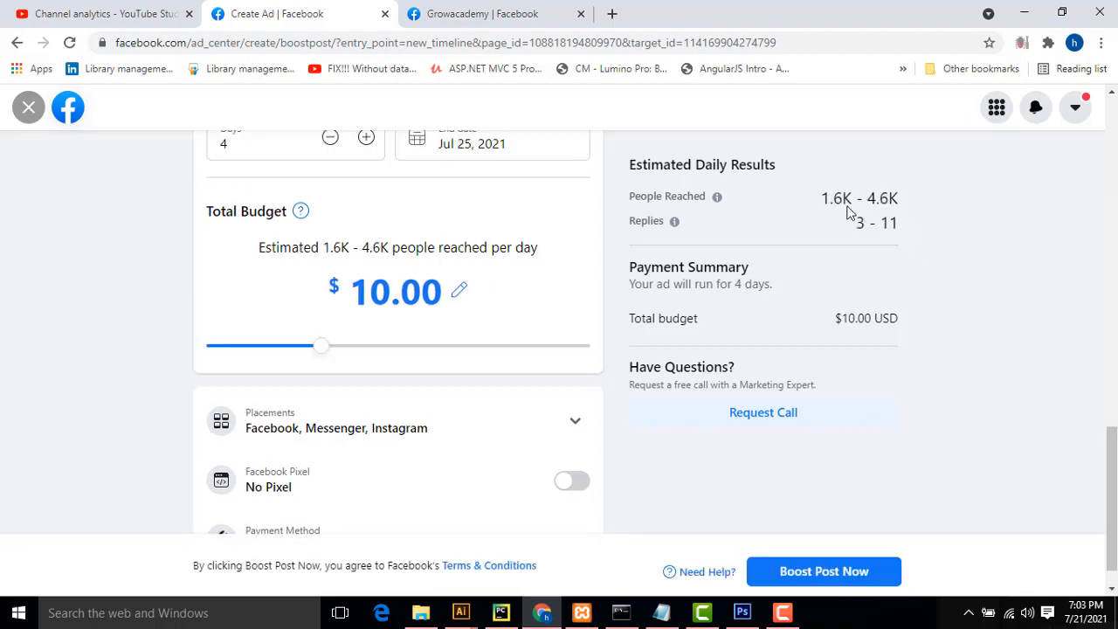
Raise the total budget to $30.00 to compare the estimated reach, and lower it to $6.00
{"action": "left_click_drag", "start_coordinate": [317, 355], "coordinate": [422, 356]}
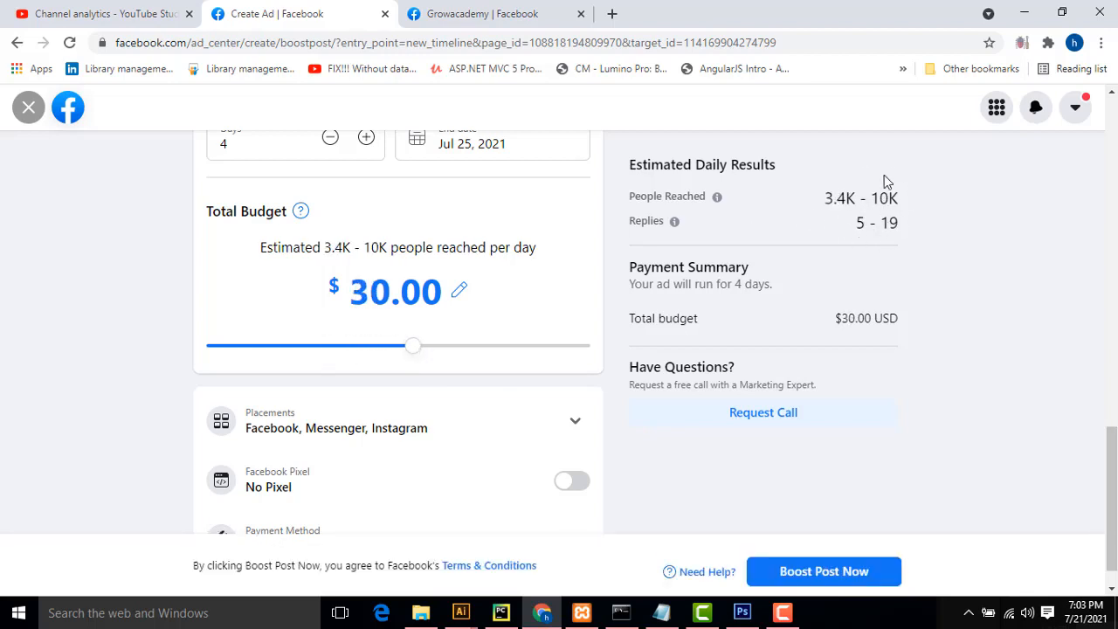
{"action": "scroll", "coordinate": [831, 227], "scroll_direction": "up", "scroll_amount": 2}
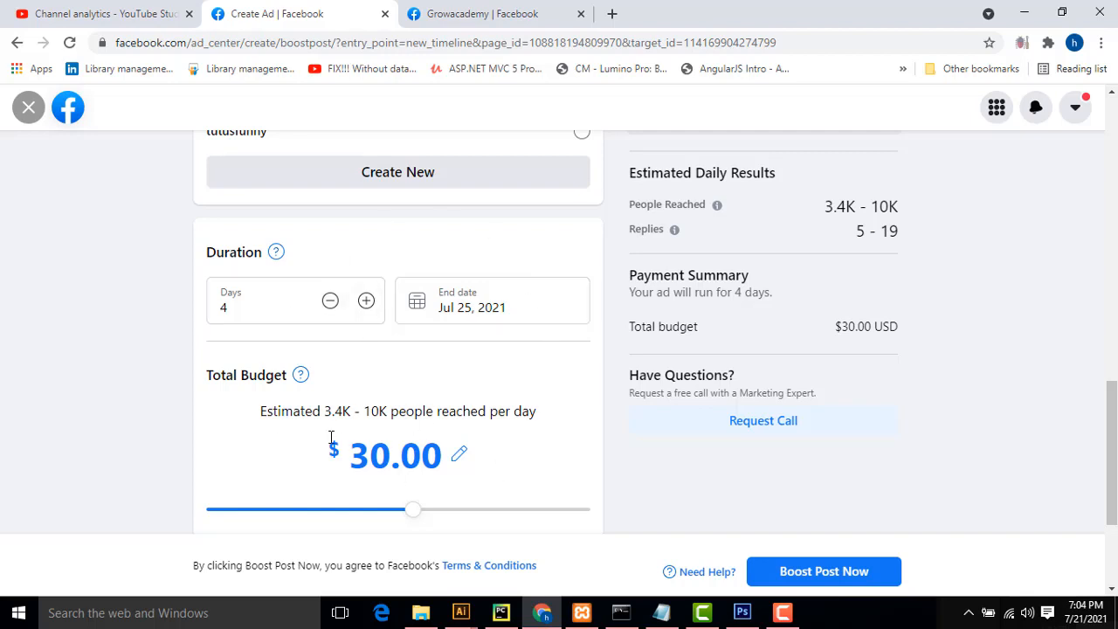
{"action": "left_click_drag", "start_coordinate": [381, 501], "coordinate": [289, 519]}
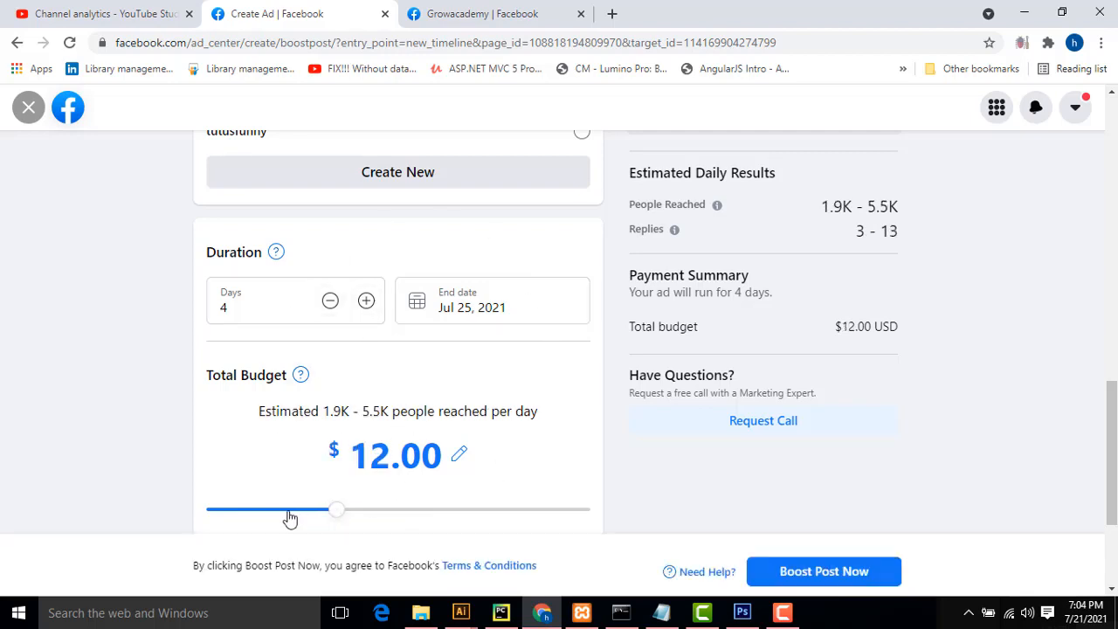
{"action": "scroll", "coordinate": [338, 424], "scroll_direction": "down", "scroll_amount": 1}
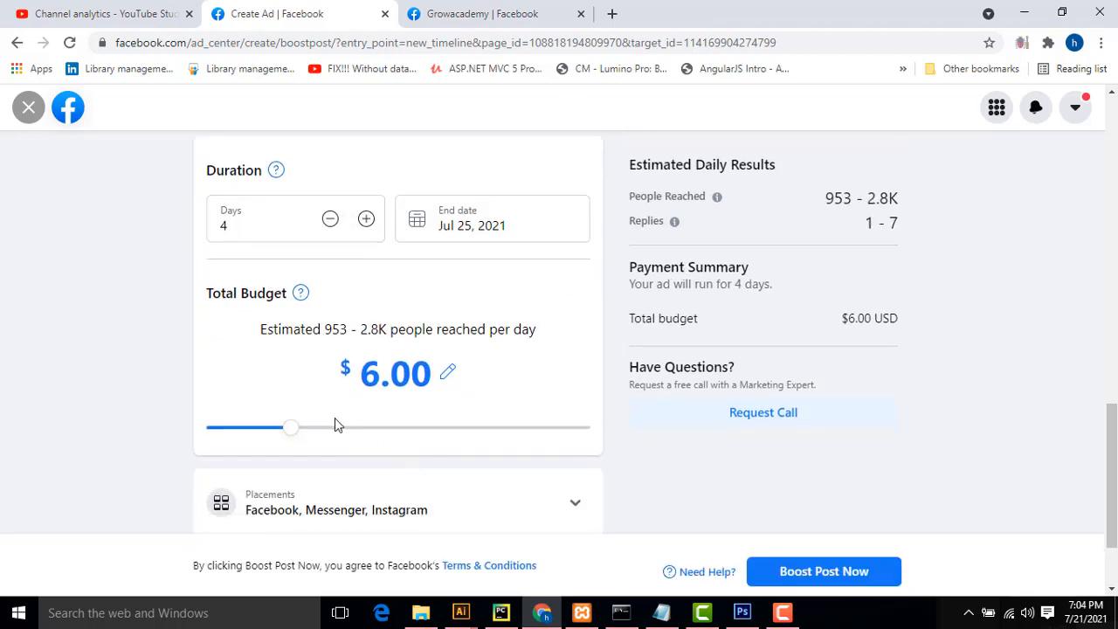
Review the ad placement options for Facebook, Instagram and Messenger, and collapse the placement list
{"action": "scroll", "coordinate": [936, 502], "scroll_direction": "down", "scroll_amount": 2}
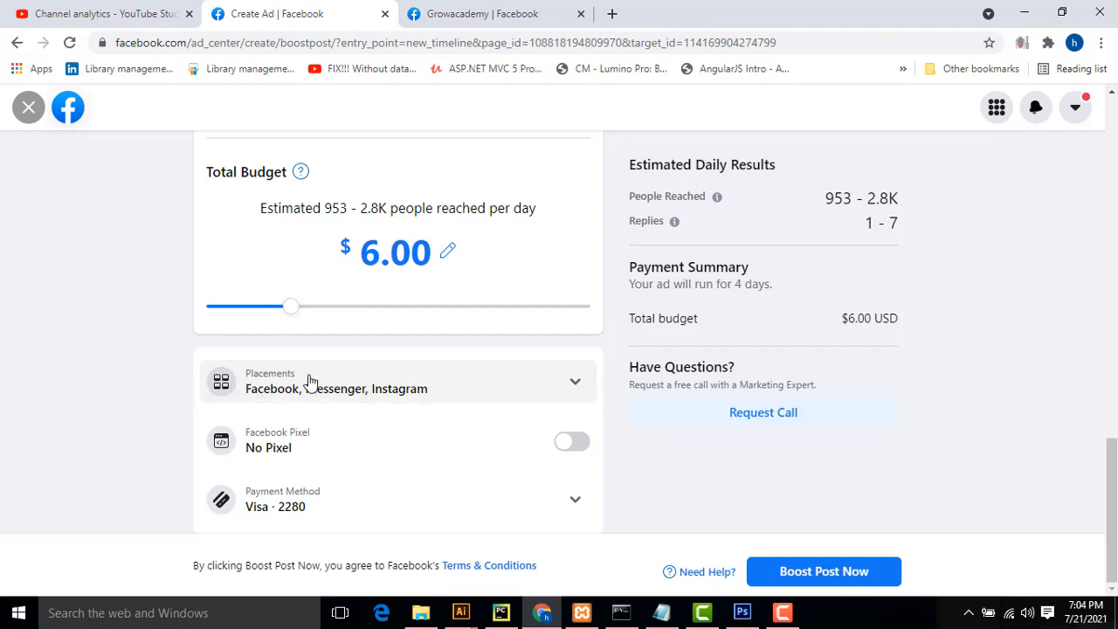
{"action": "left_click", "coordinate": [575, 388]}
{"action": "scroll", "coordinate": [634, 400], "scroll_direction": "down", "scroll_amount": 2}
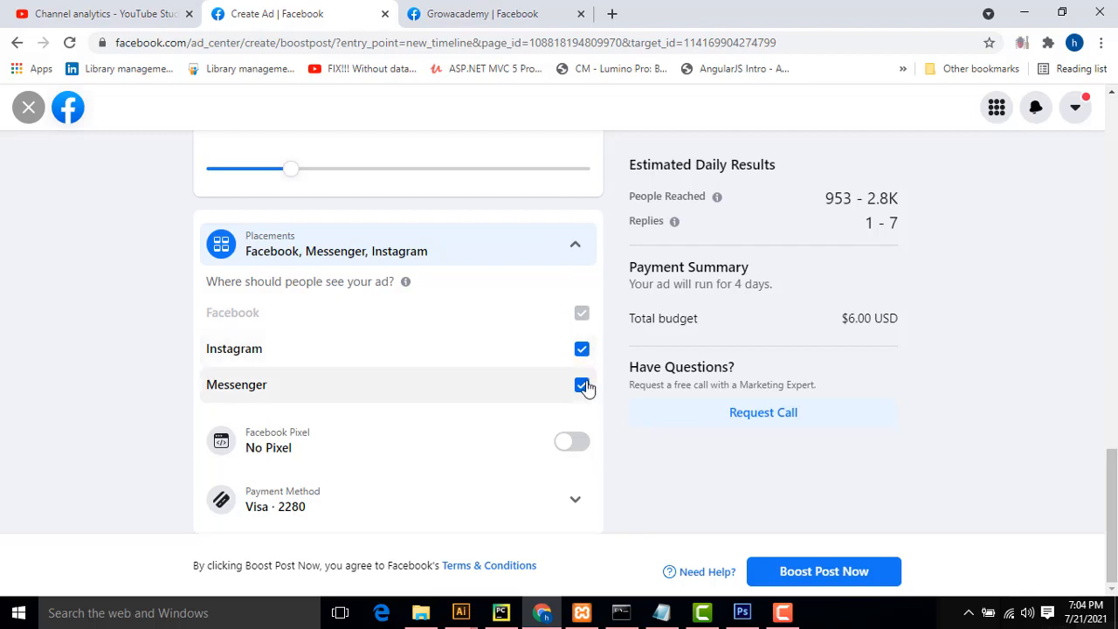
{"action": "left_click", "coordinate": [578, 256]}
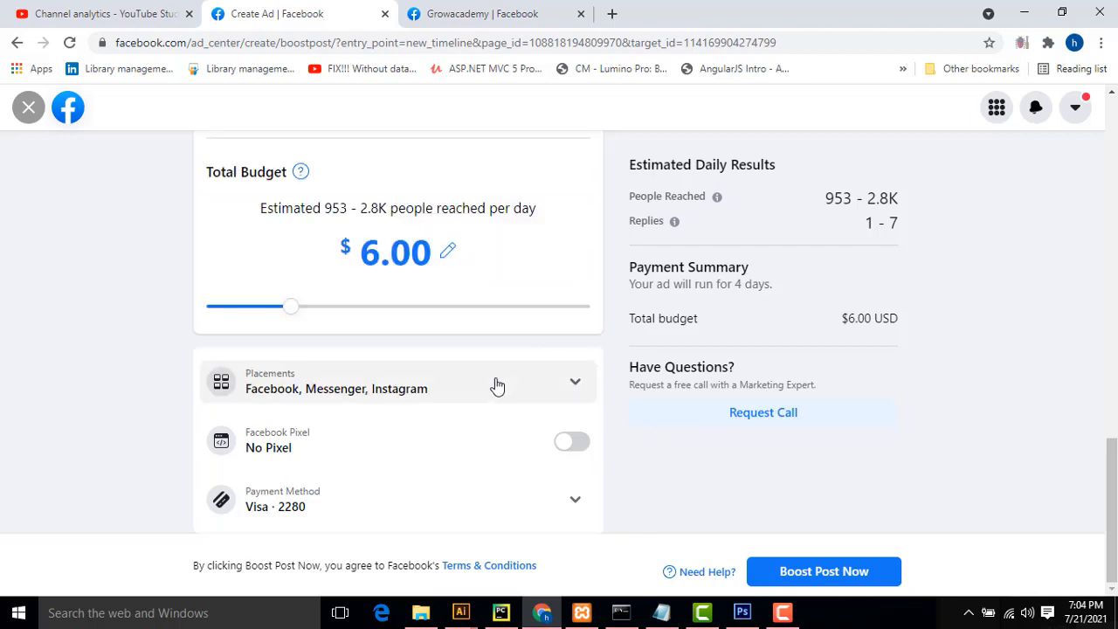
{"action": "left_click", "coordinate": [575, 387]}
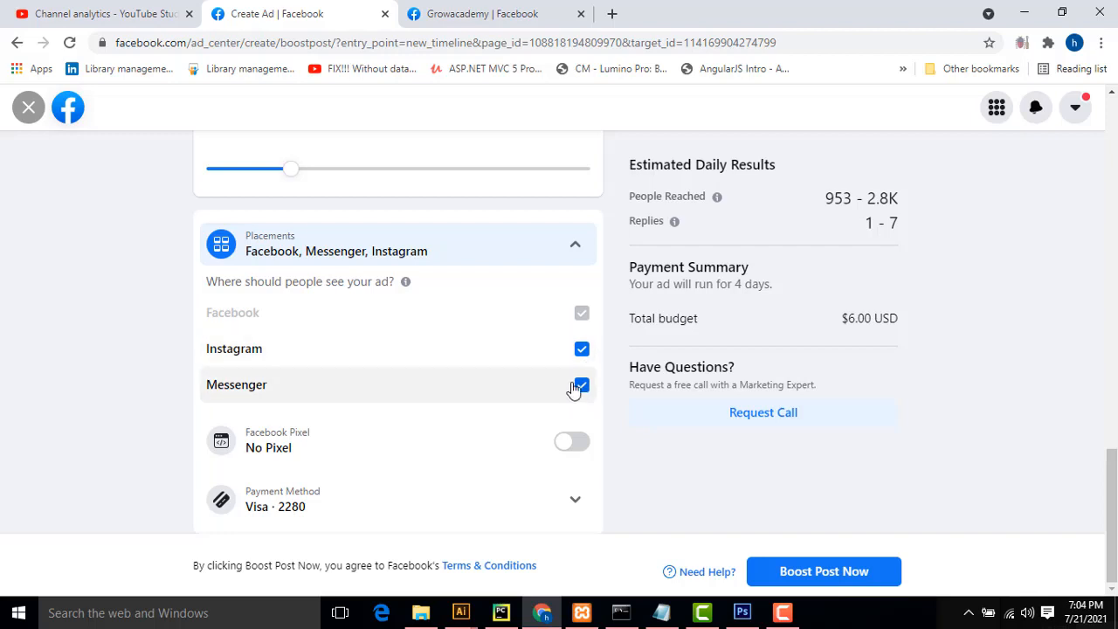
{"action": "left_click", "coordinate": [576, 248]}
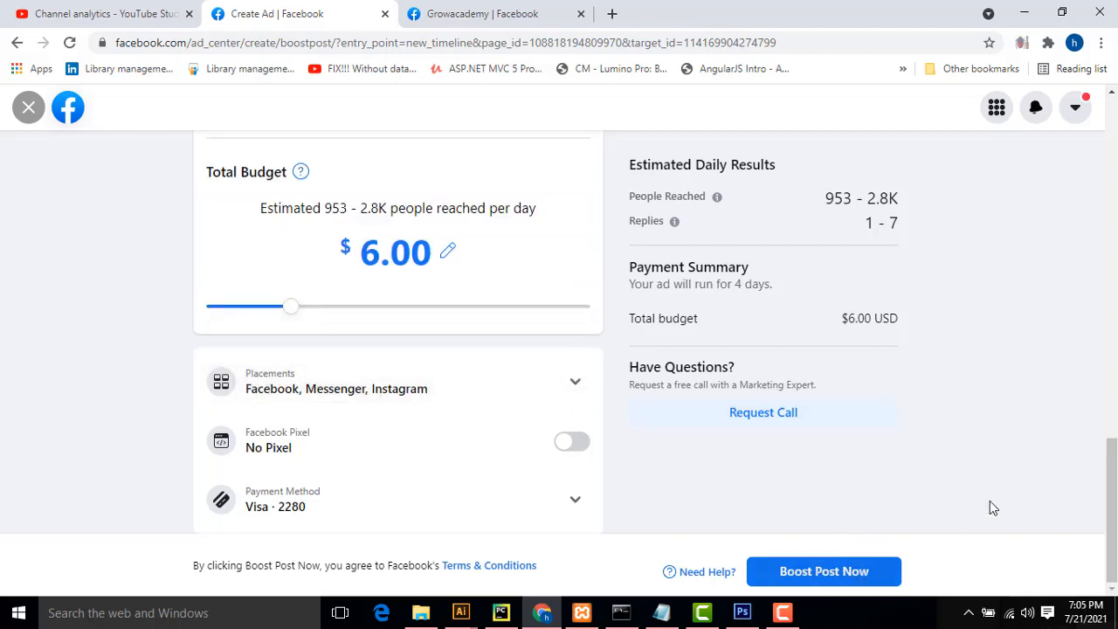
{"action": "scroll", "coordinate": [1005, 461], "scroll_direction": "up", "scroll_amount": 9}
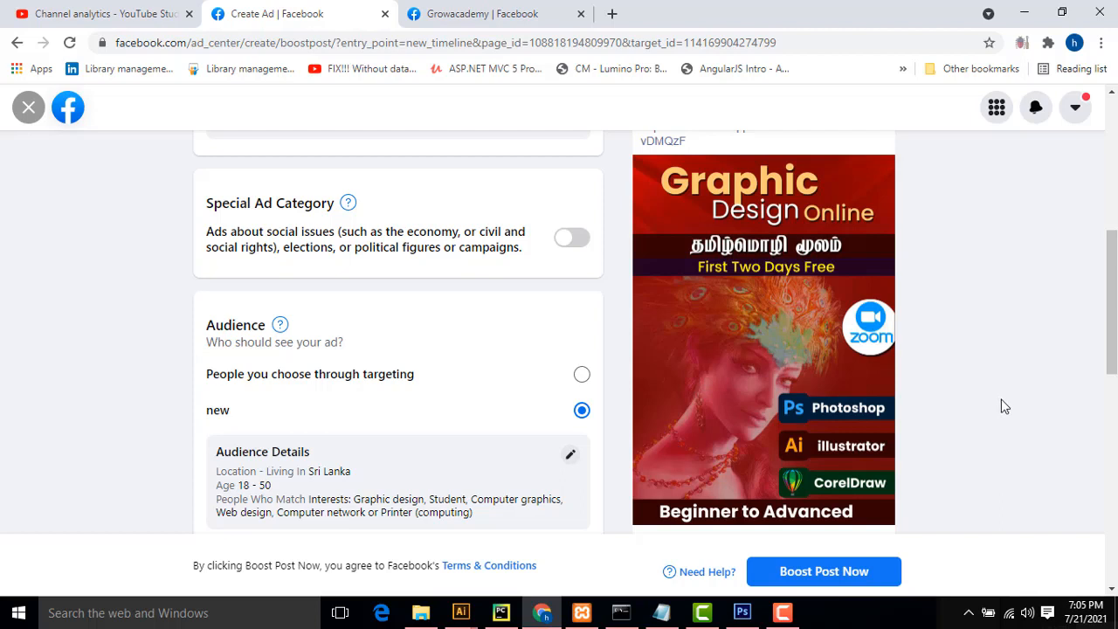
{"action": "left_click", "coordinate": [784, 614]}
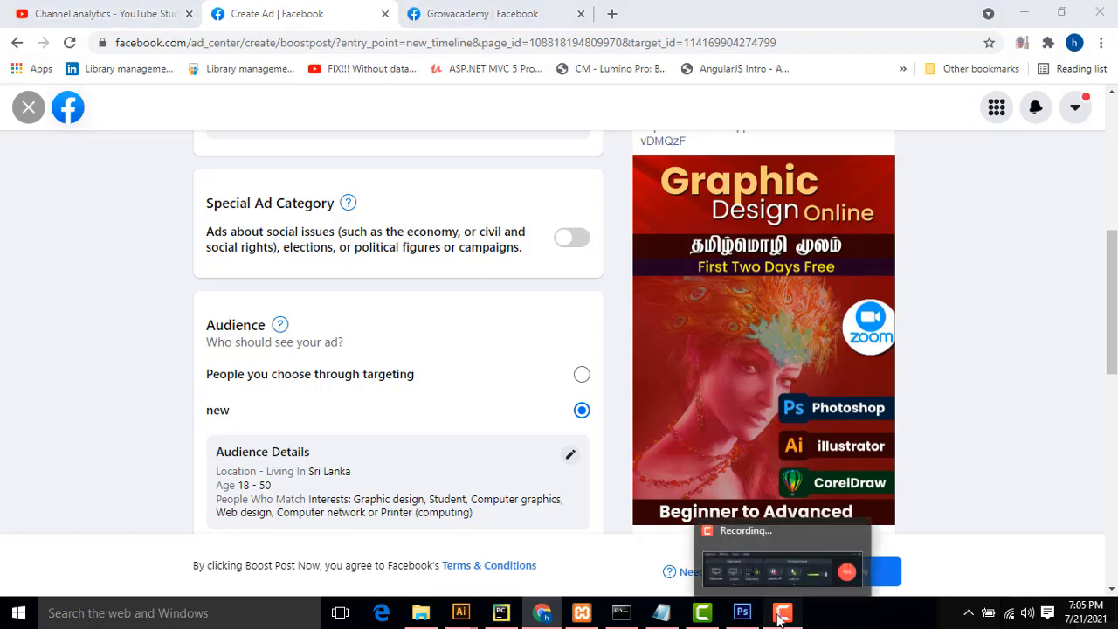